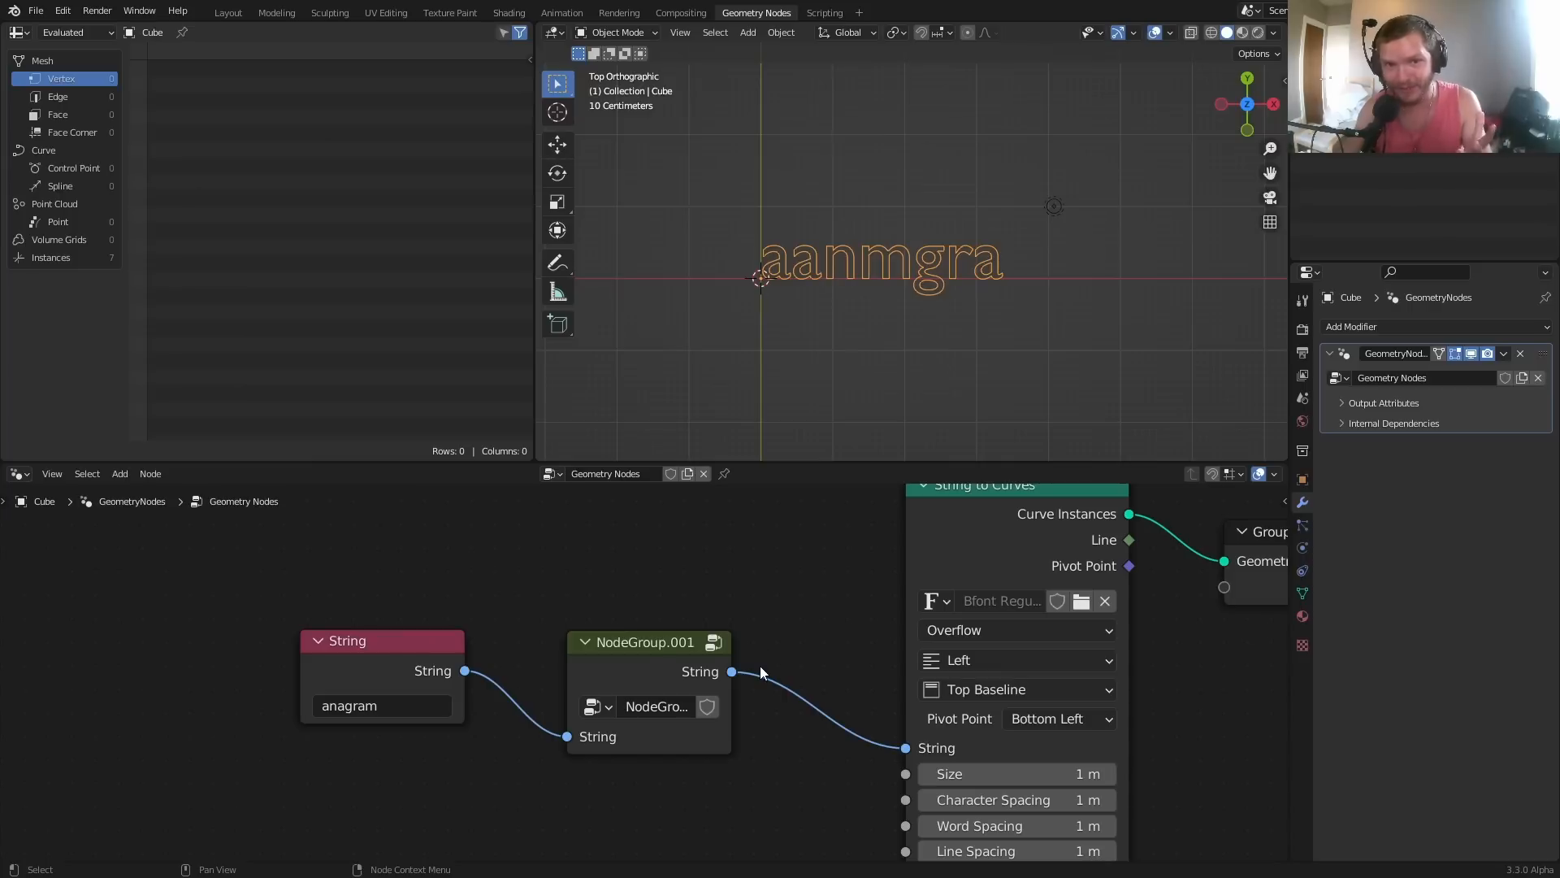
Step: Try the finished anagram node group with the String texts "testing" and "the word"
middle_drag(633, 681, 783, 678)
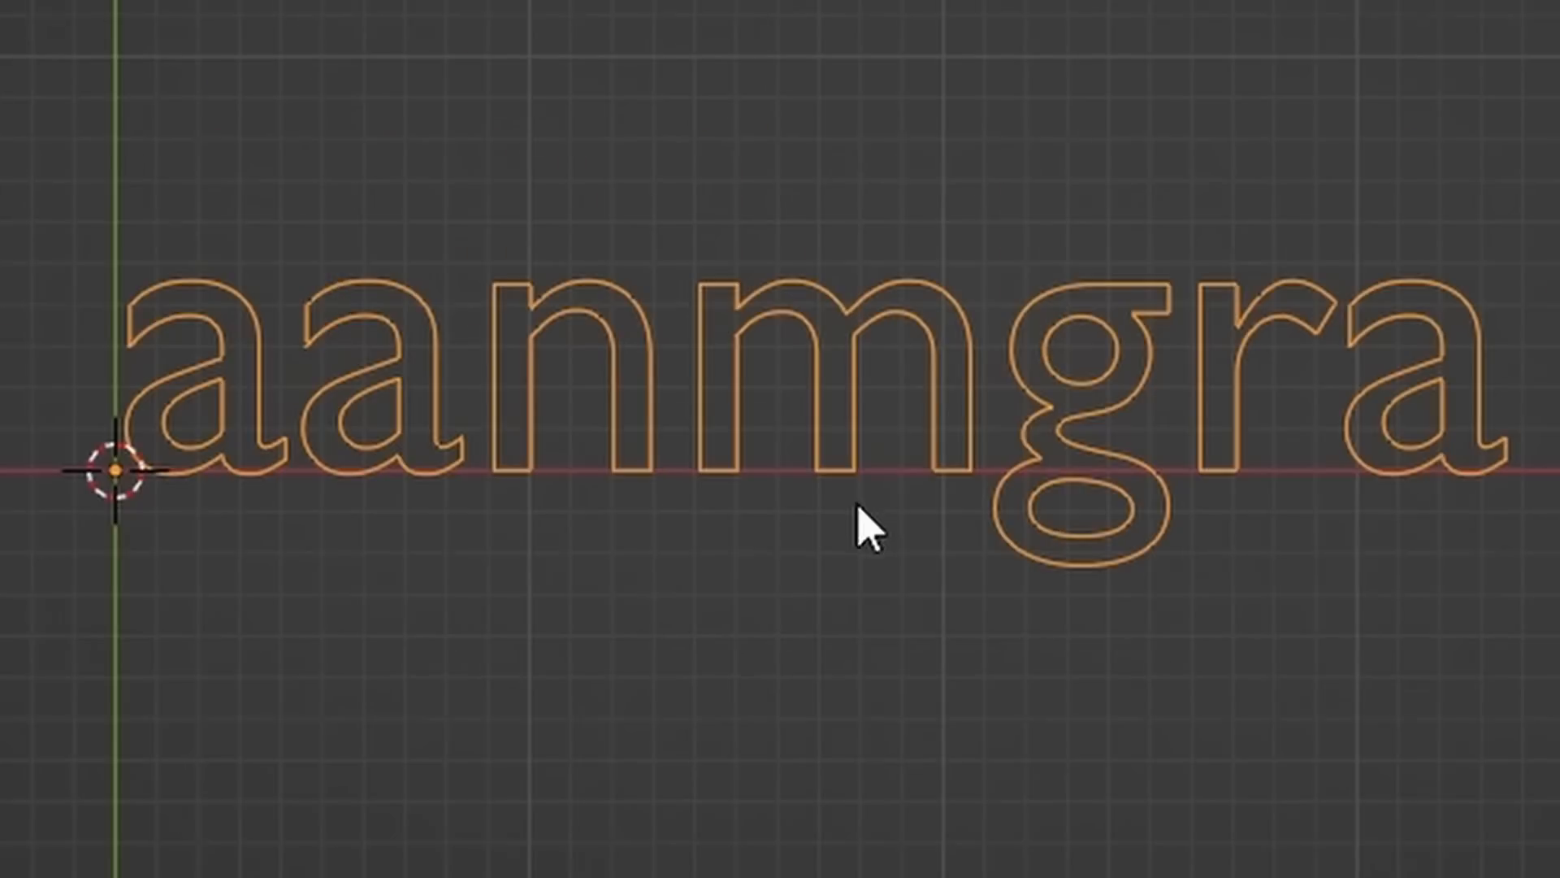
click(705, 675)
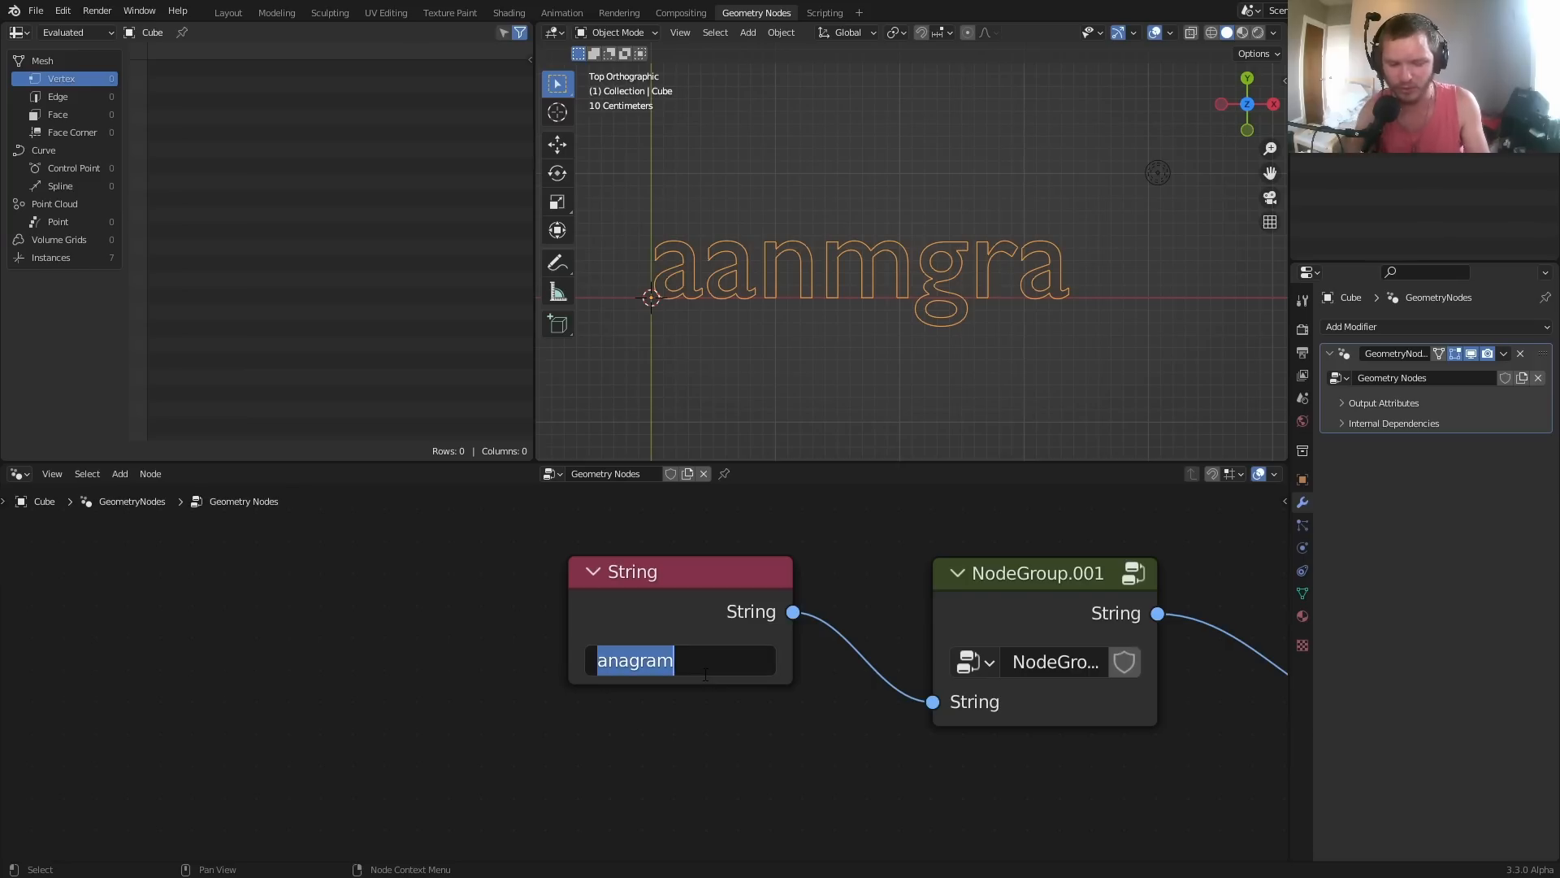
text(testing)
key(Return)
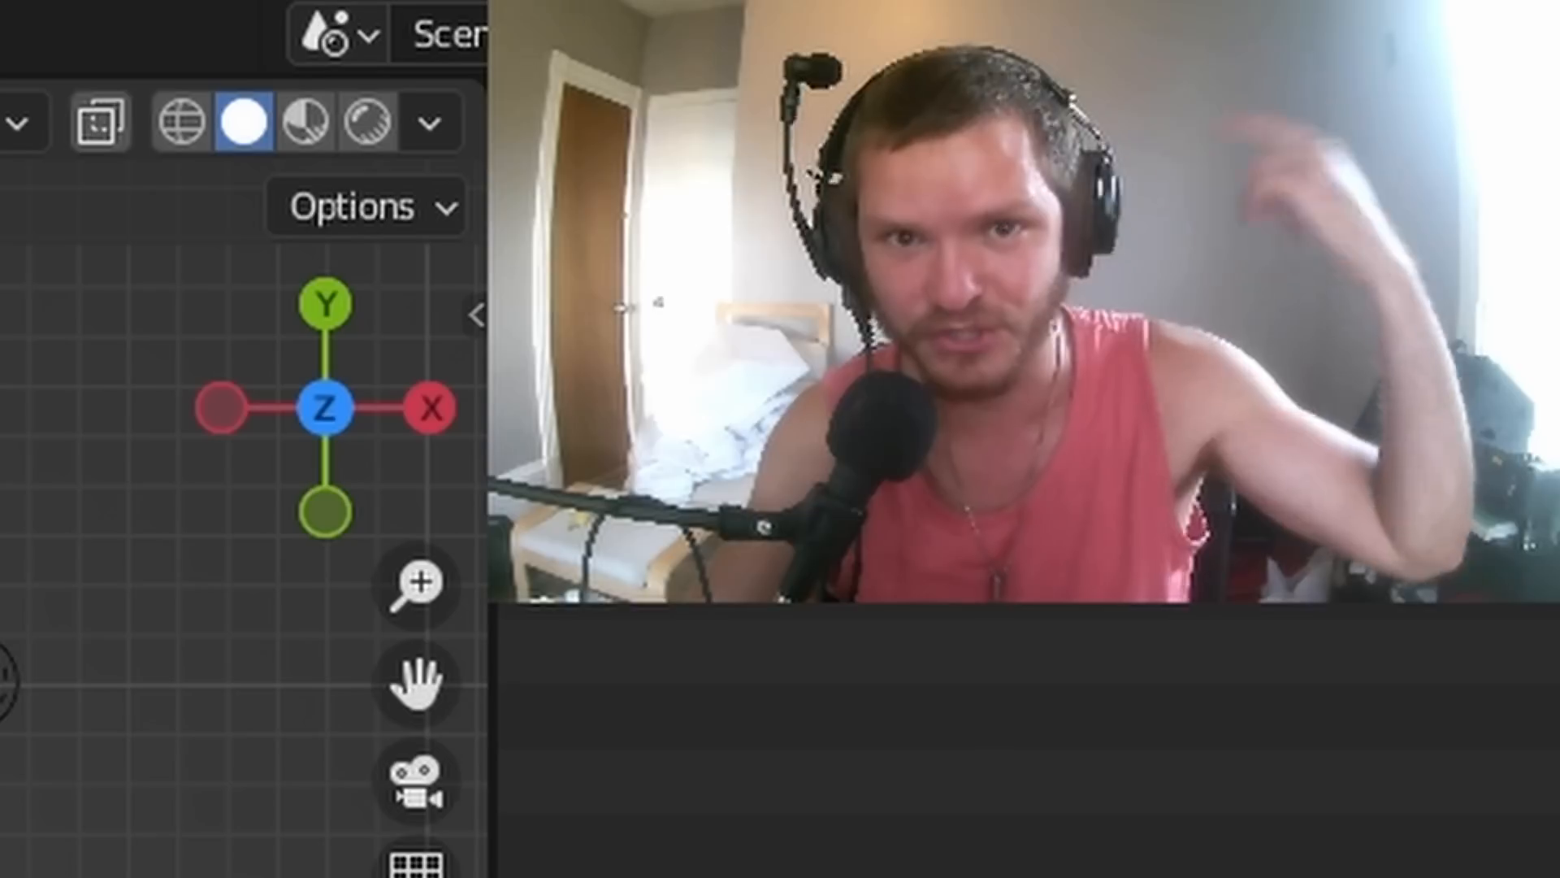
click(686, 662)
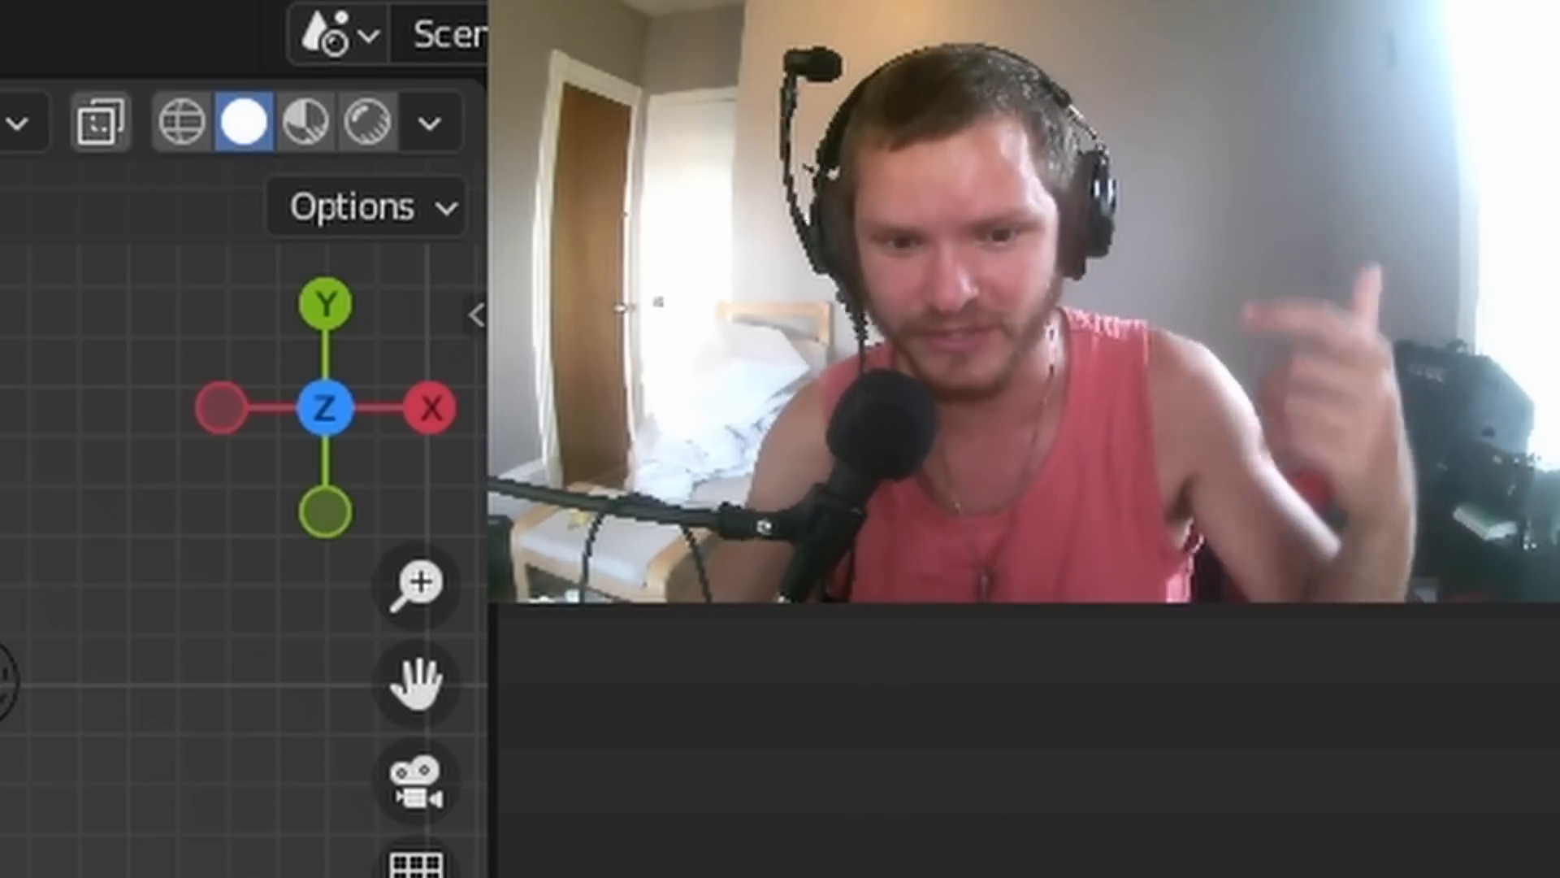
text(the word)
key(Return)
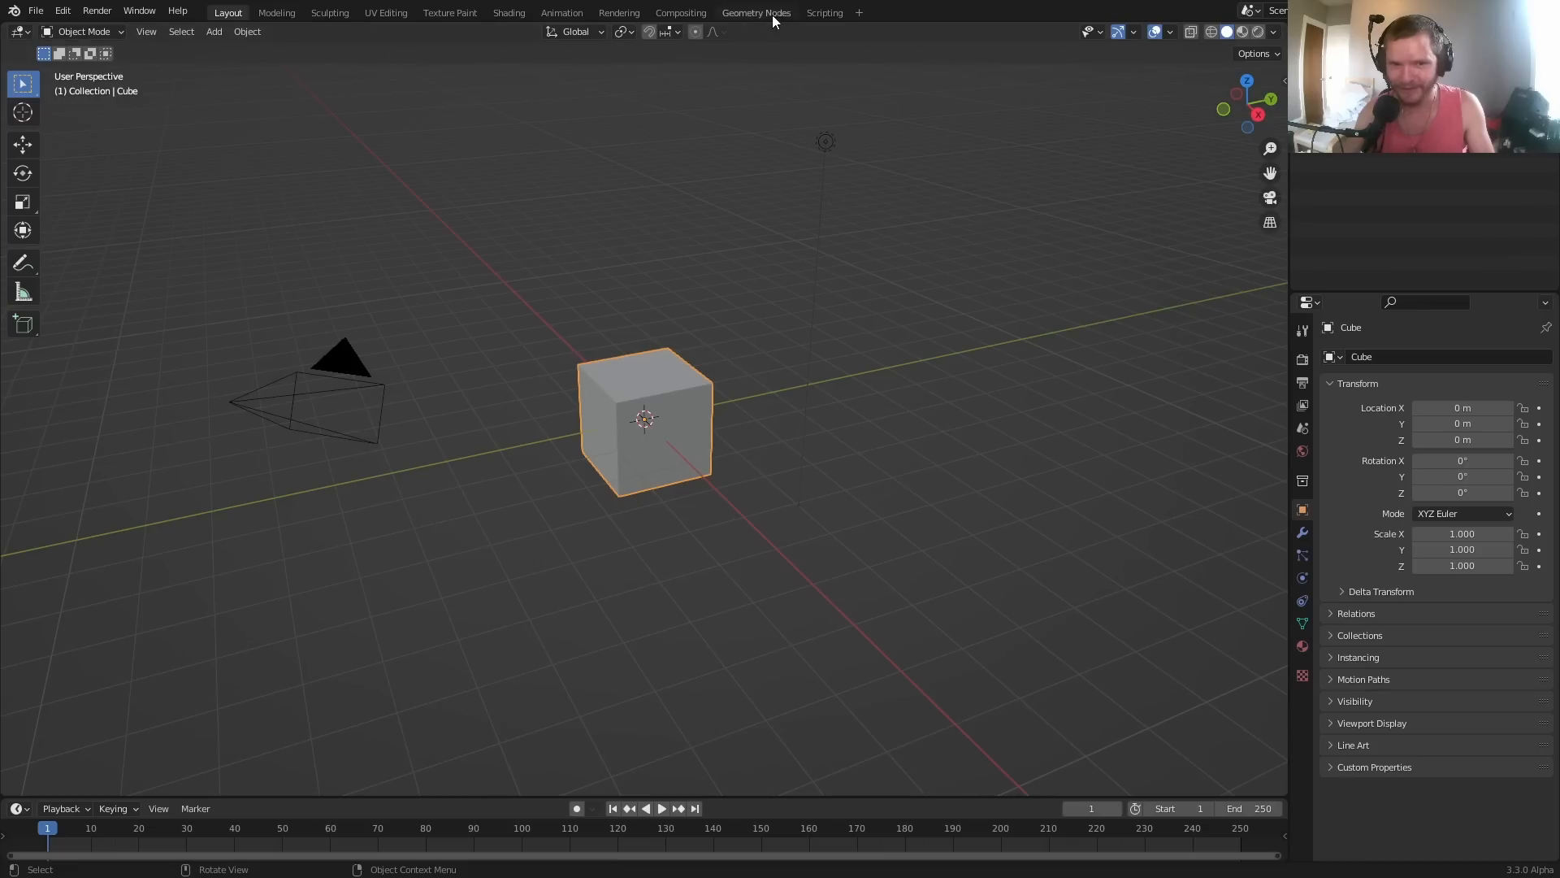
Step: Create a new node tree for the cube in the Geometry Nodes workspace and delete its Group Input node
click(756, 13)
click(677, 474)
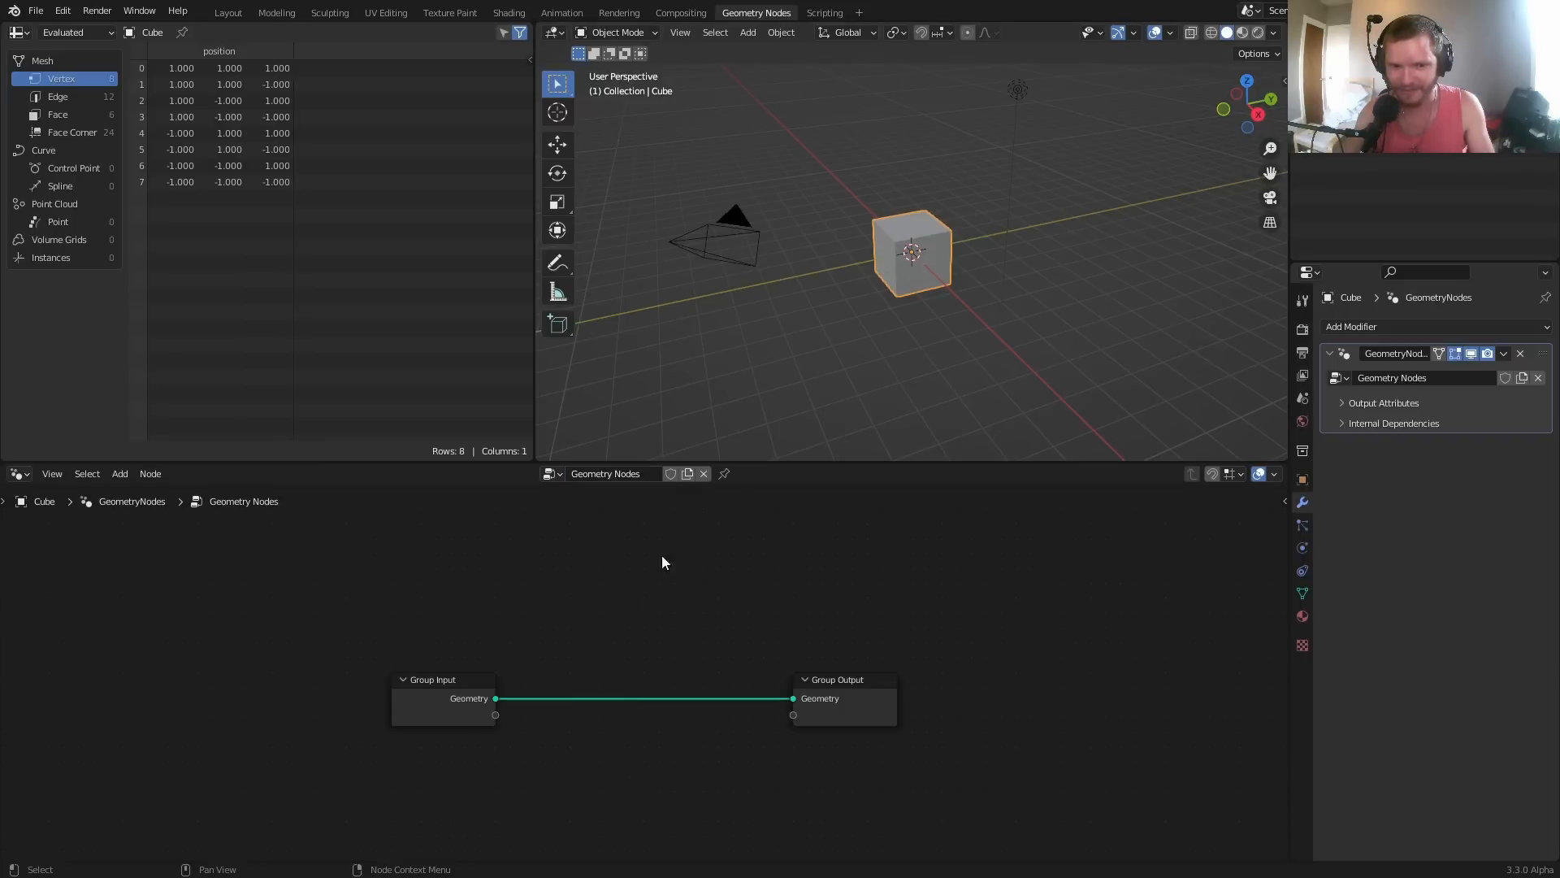
click(485, 704)
key(Delete)
Step: Add a String node and feed it into a new String to Curves node connected to the Group Output
key(shift+a)
text(st)
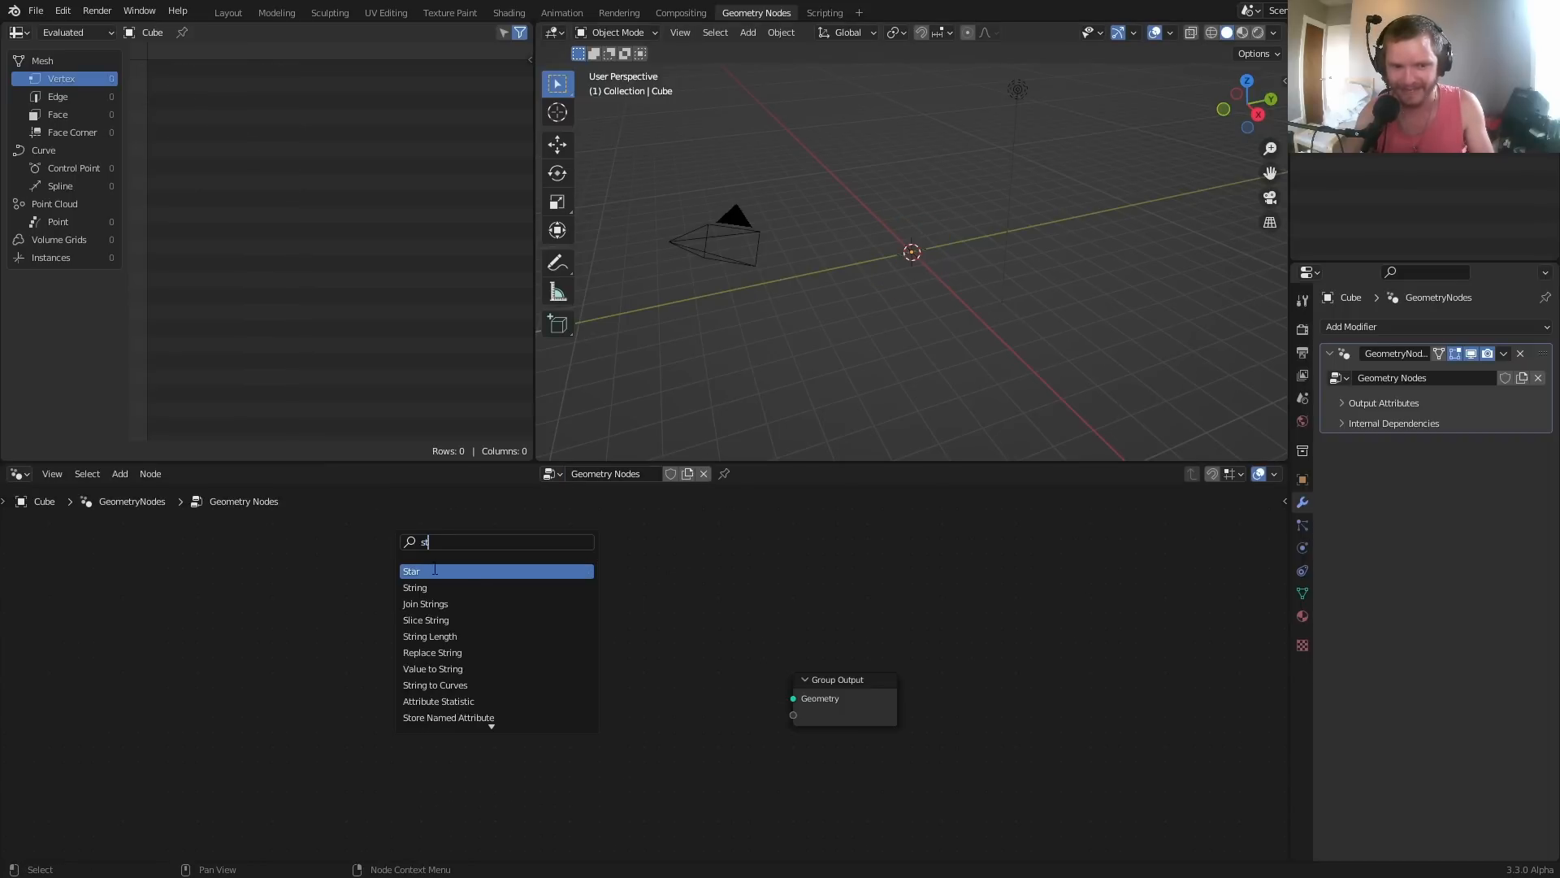
text(r)
click(434, 571)
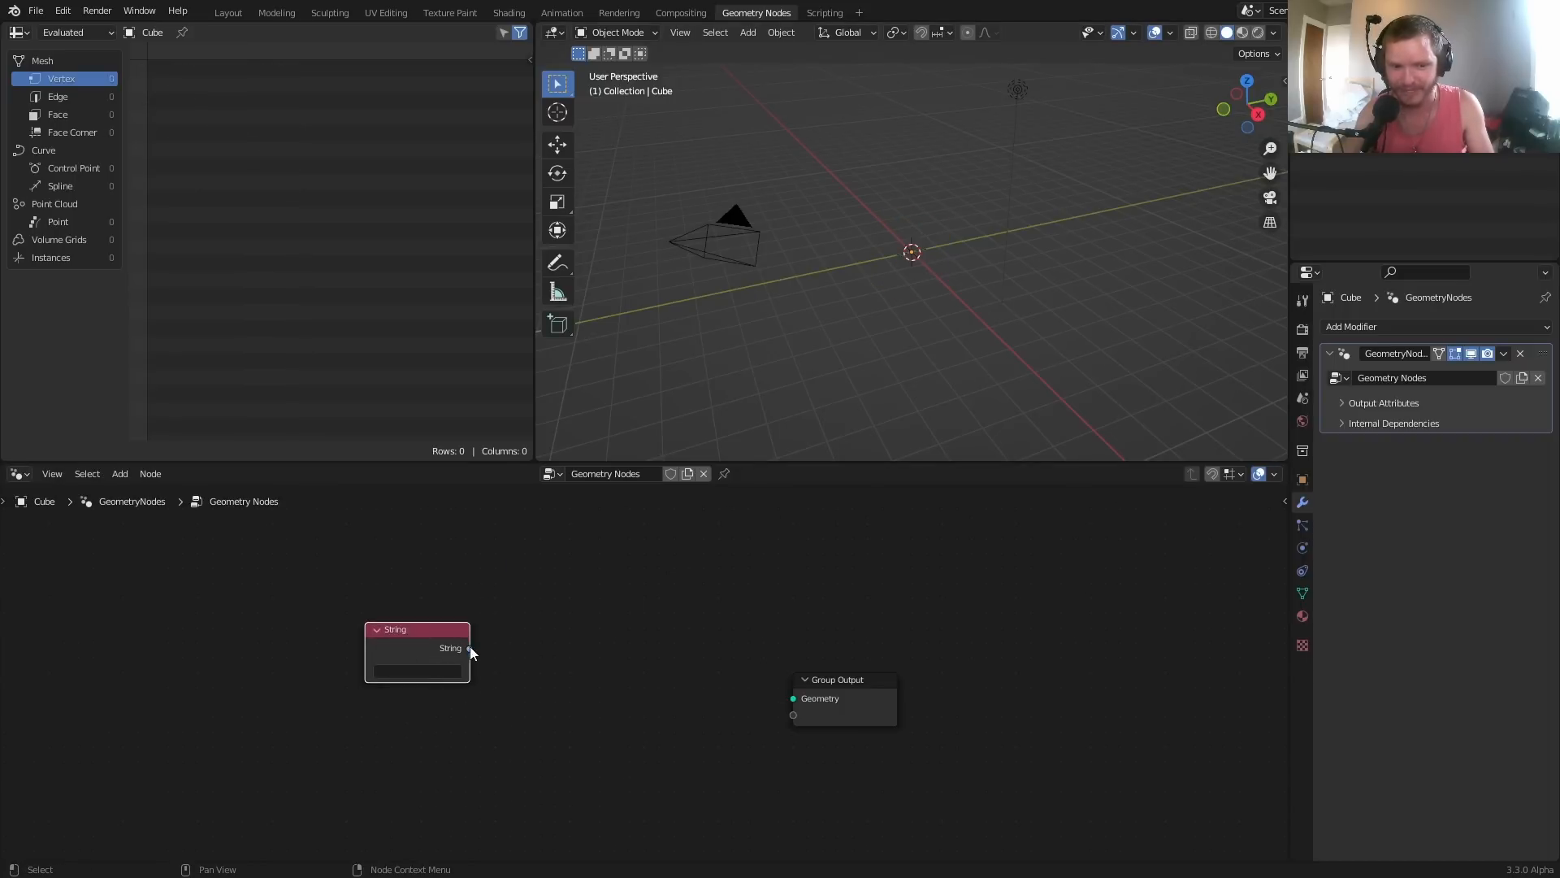
drag(470, 648, 521, 610)
text(string)
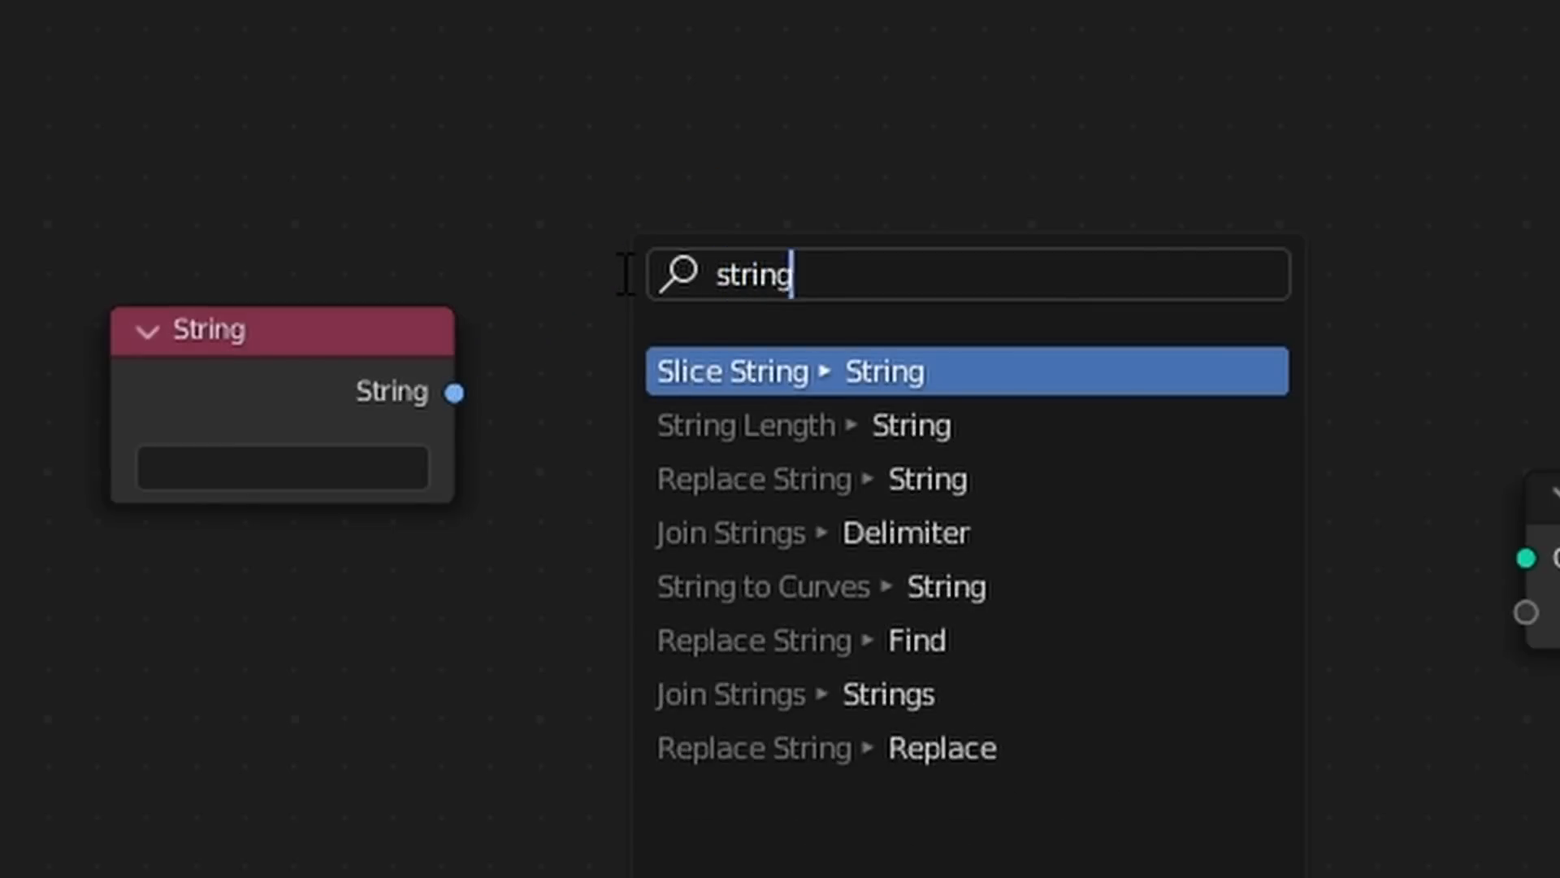
text( to)
key(Return)
Step: Set the String node's text to "testing" and show the resulting text from the top view
click(260, 480)
text(test)
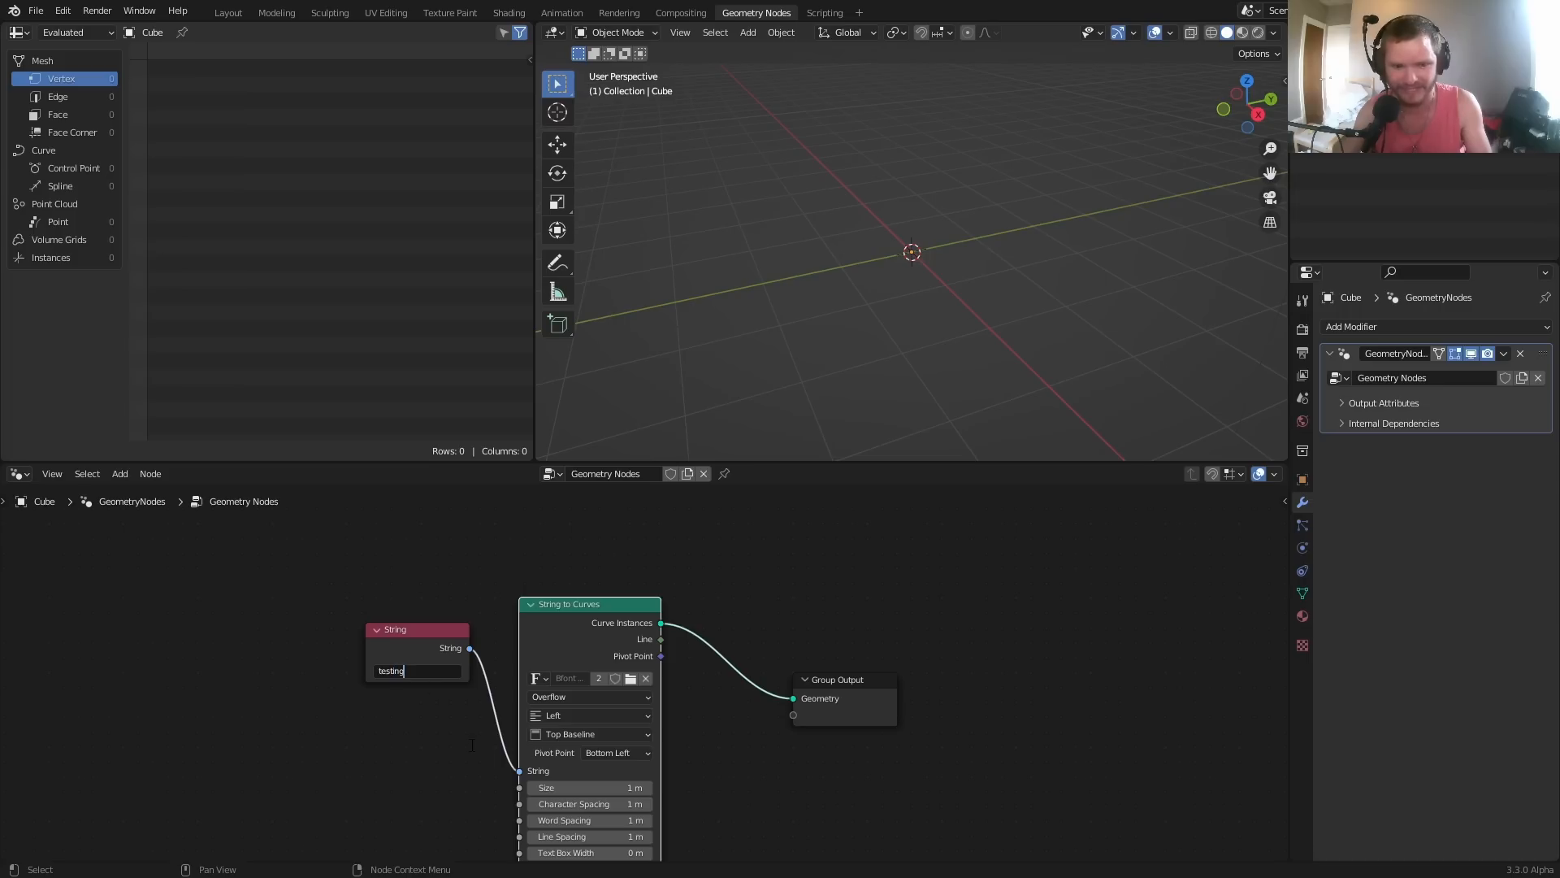
text(ing)
key(Return)
key(KP_7)
scroll(1126, 223, up, 3)
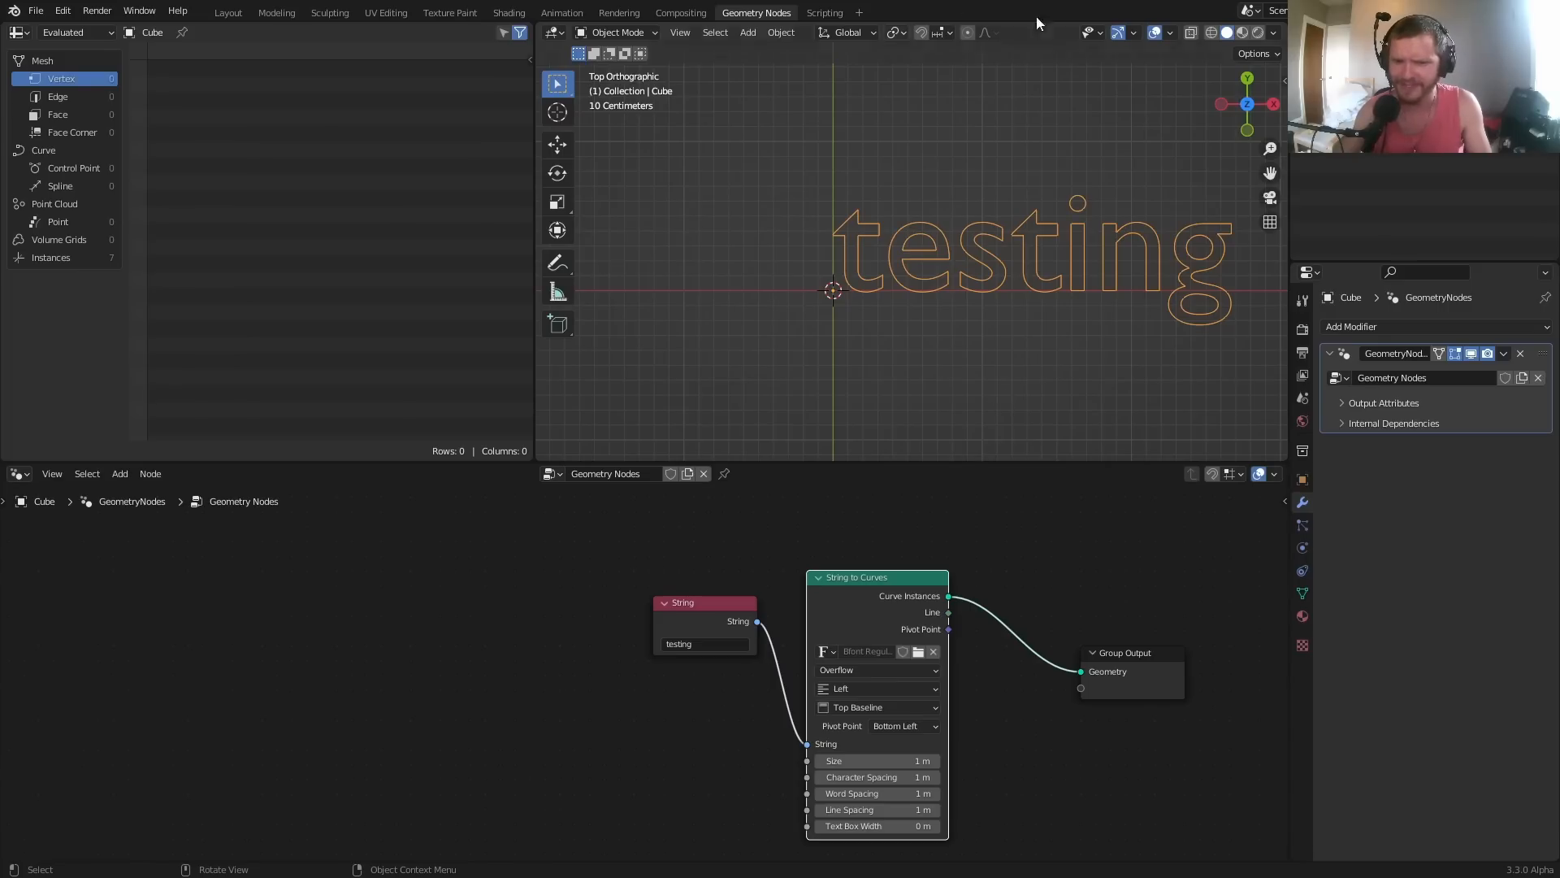
Step: Mark split points across the word with annotation strokes in the viewport, and undo the strokes
drag(1015, 166, 1009, 265)
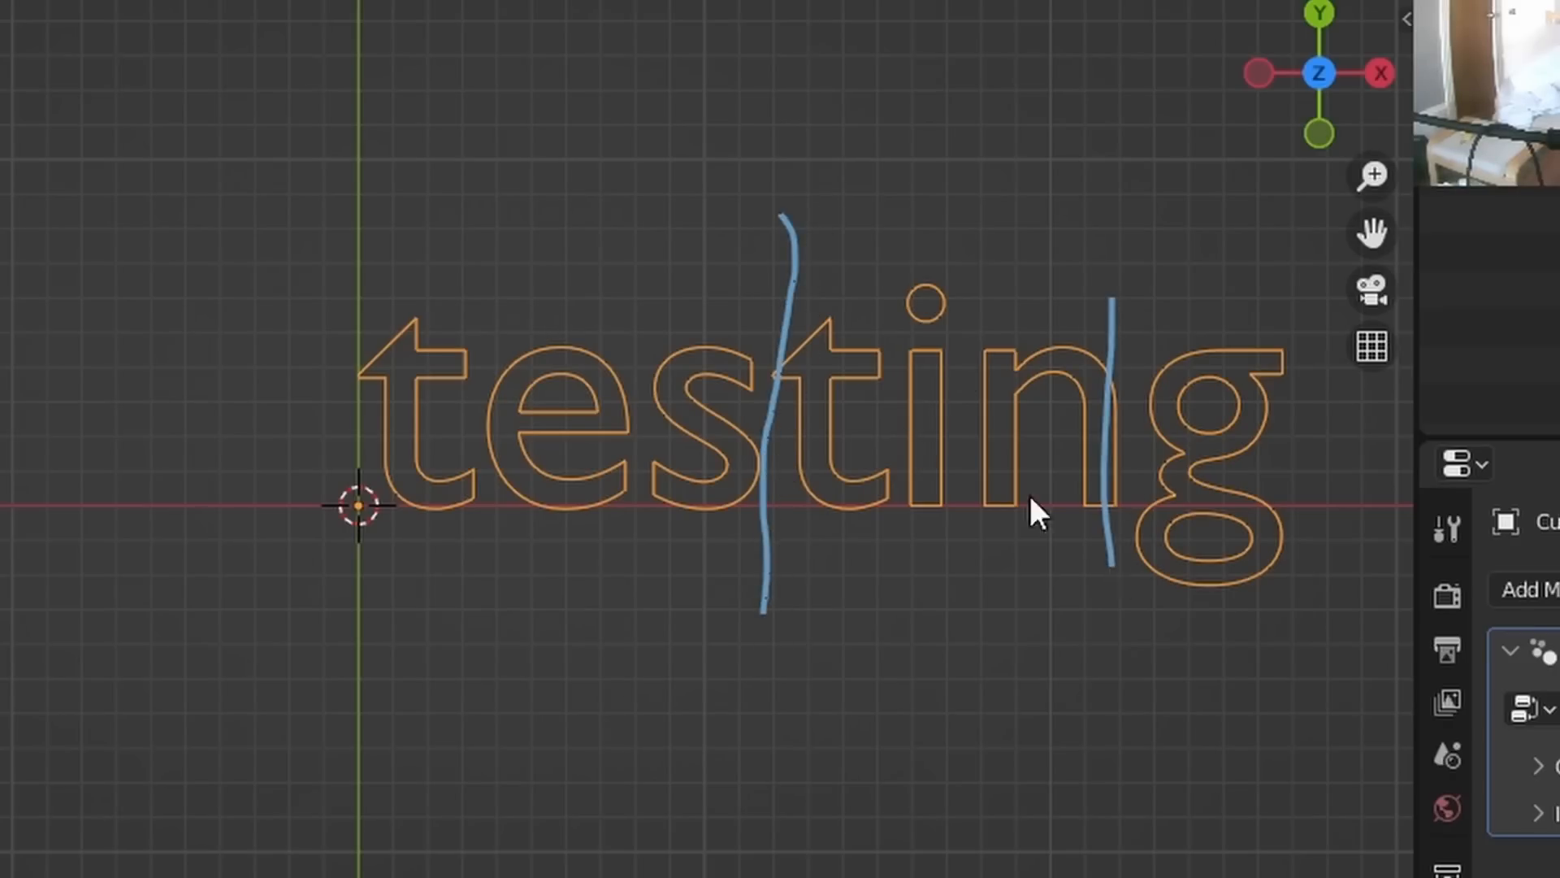
key(ctrl+z)
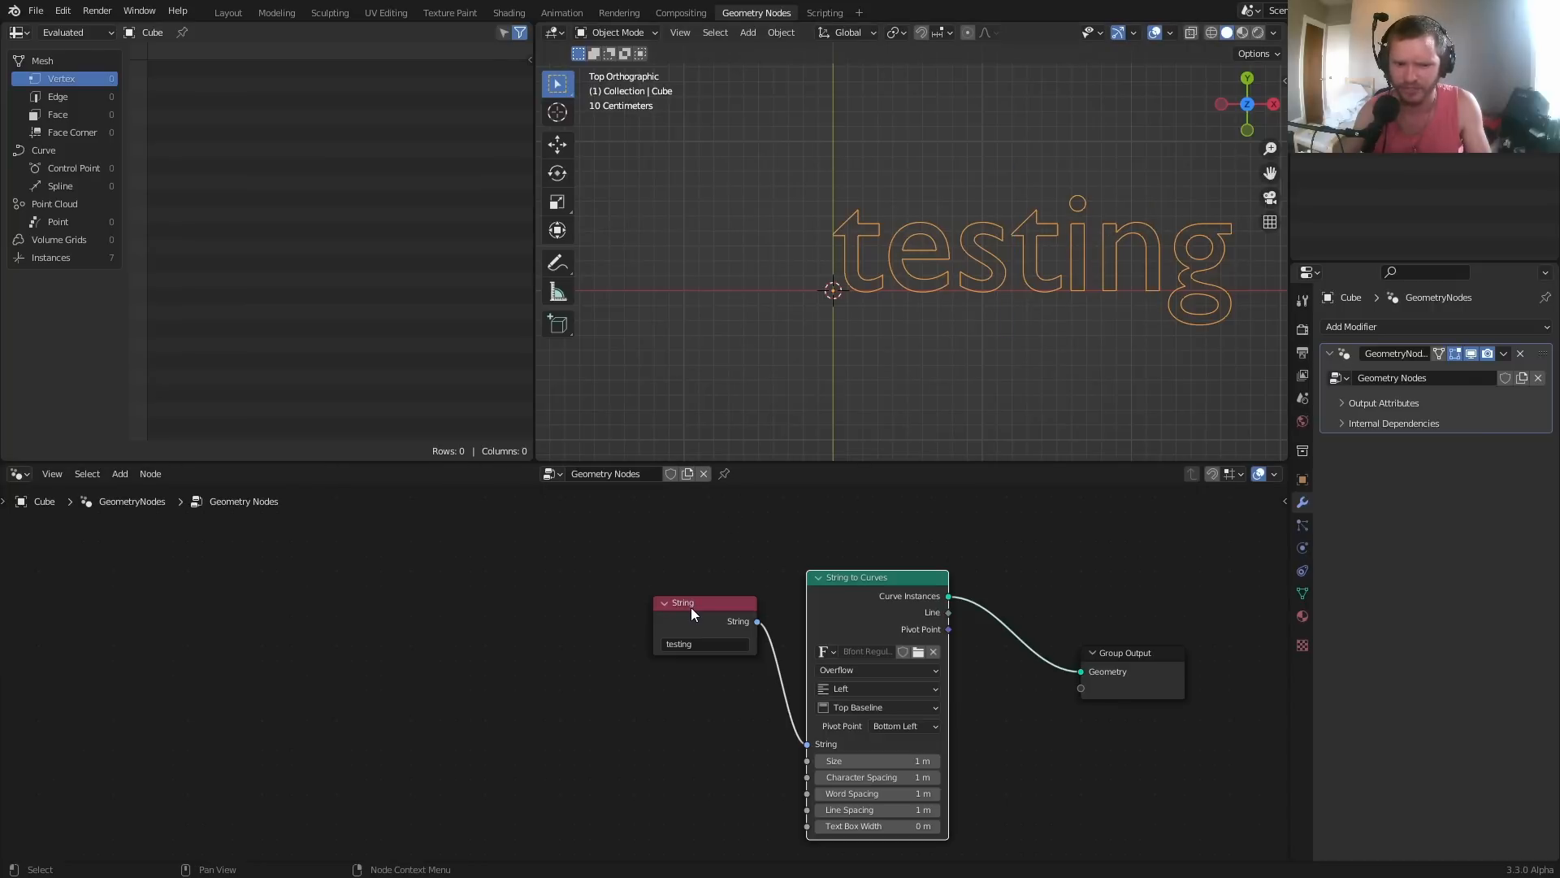
Step: Move the String node away from String to Curves and connect its output to a new String Length node
drag(689, 607, 325, 663)
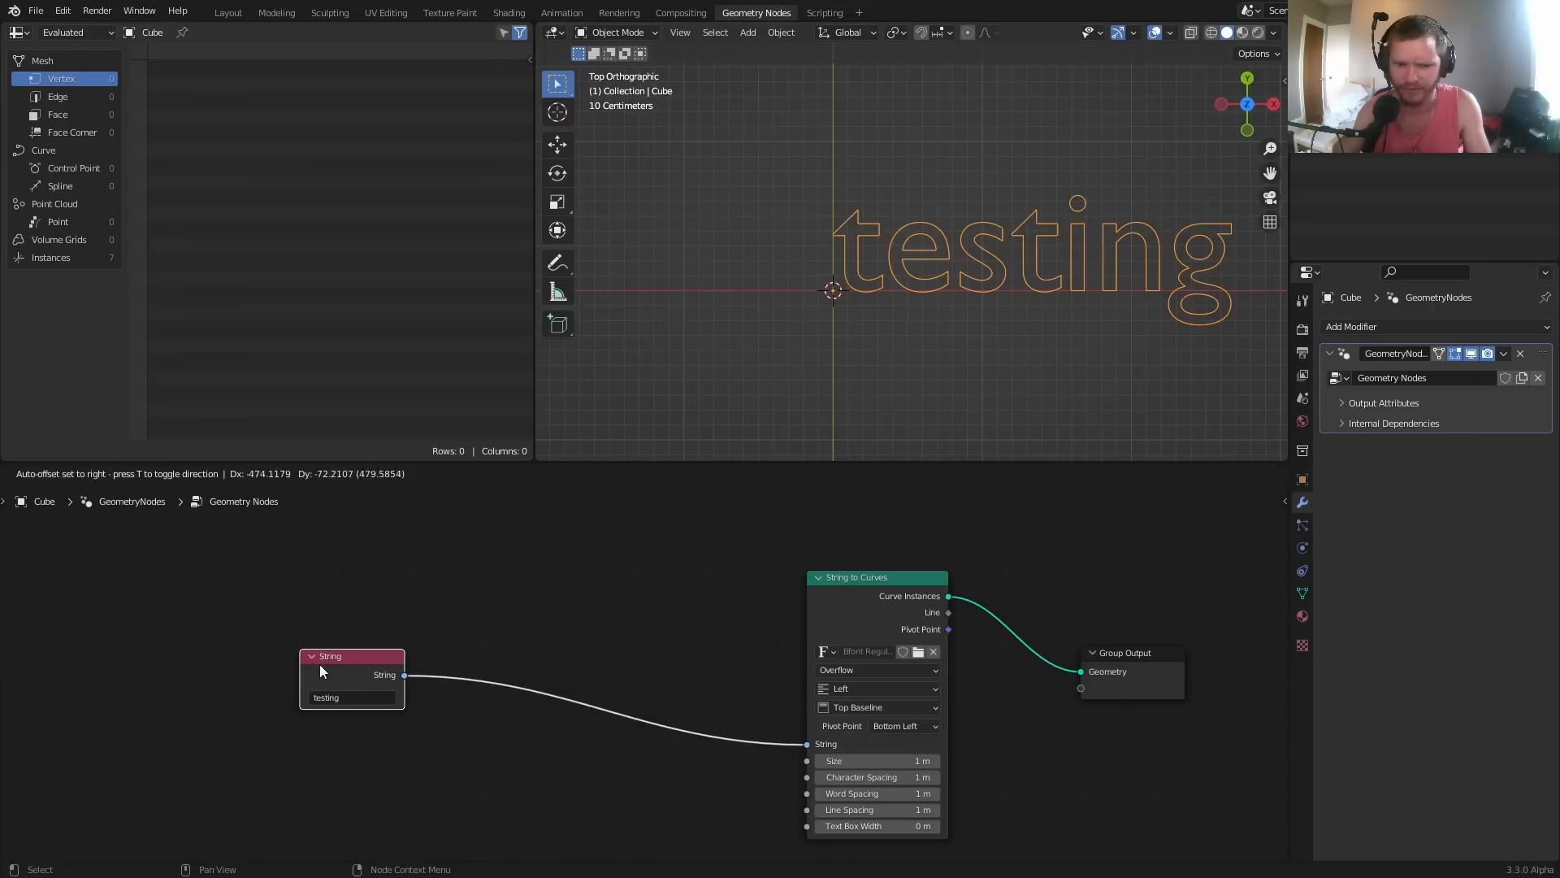
middle_drag(394, 629, 525, 647)
drag(537, 691, 606, 581)
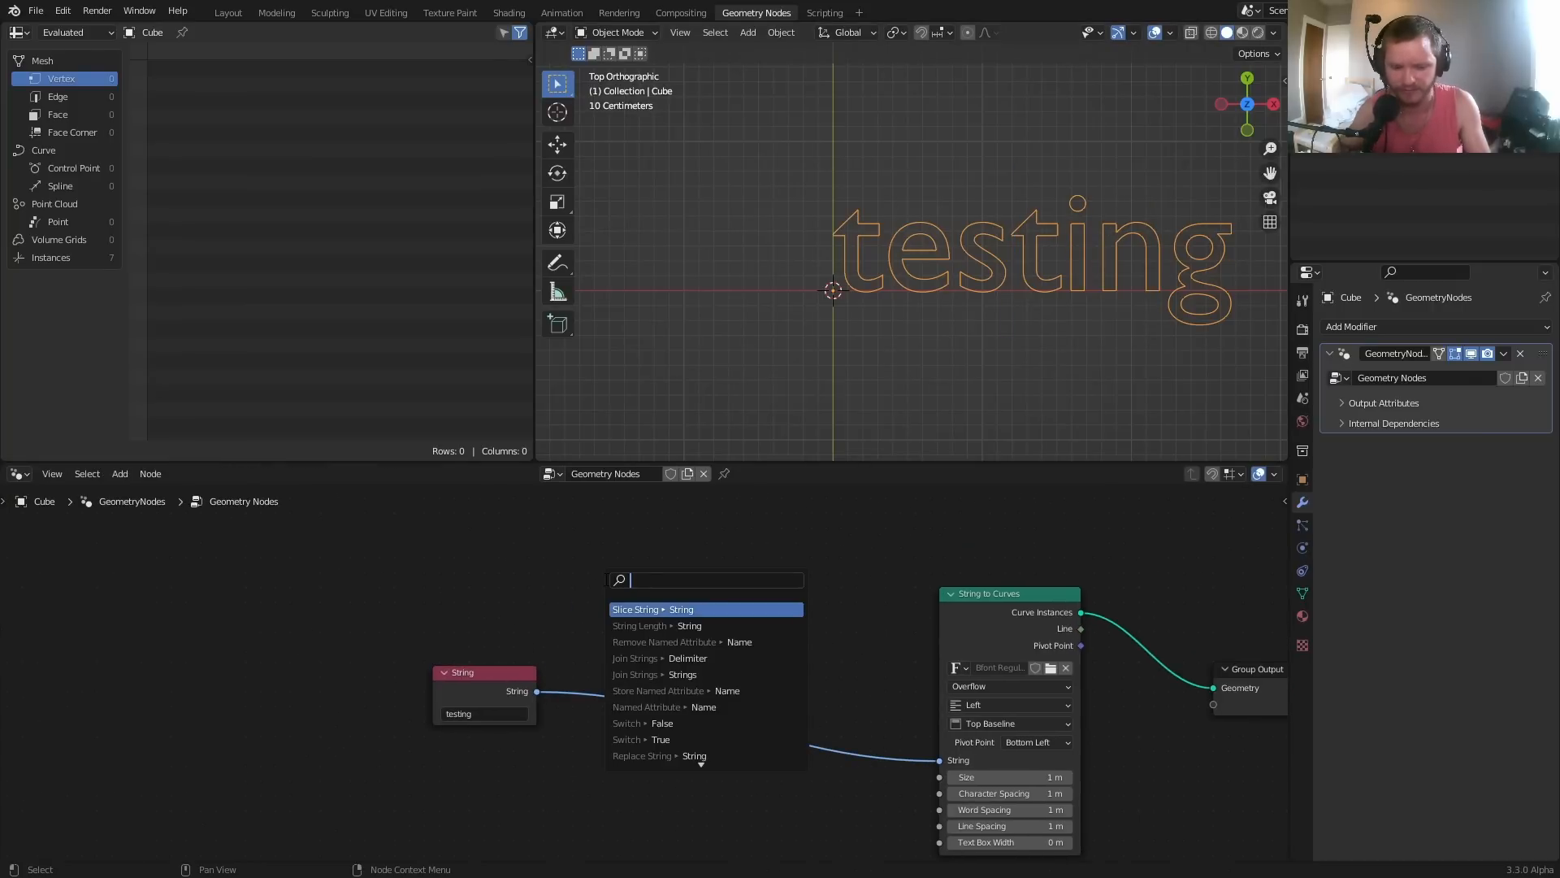
text(len)
key(Return)
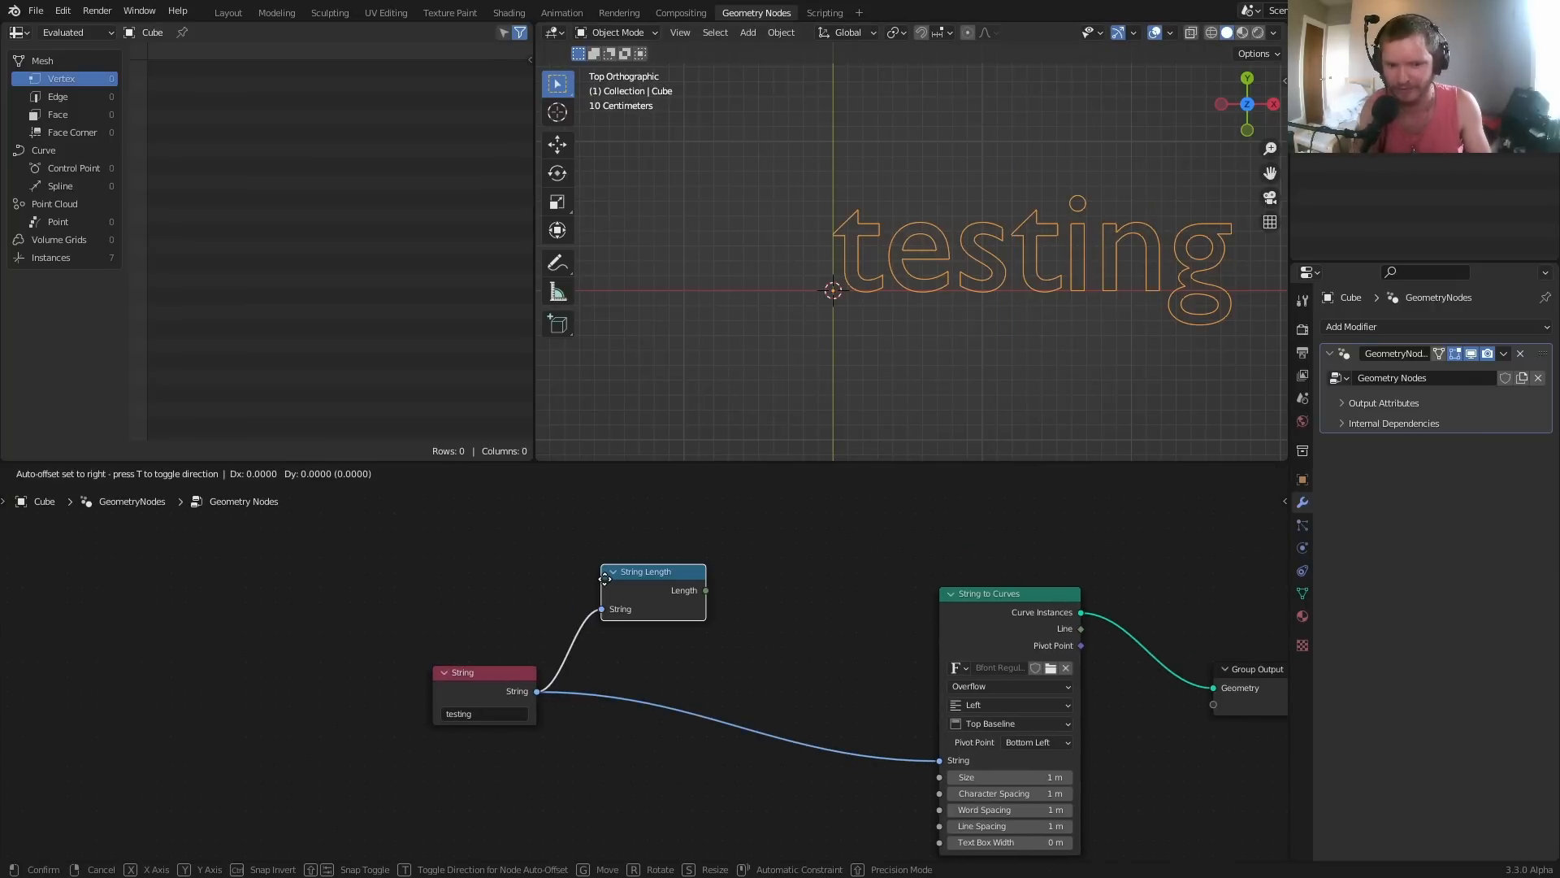
click(605, 578)
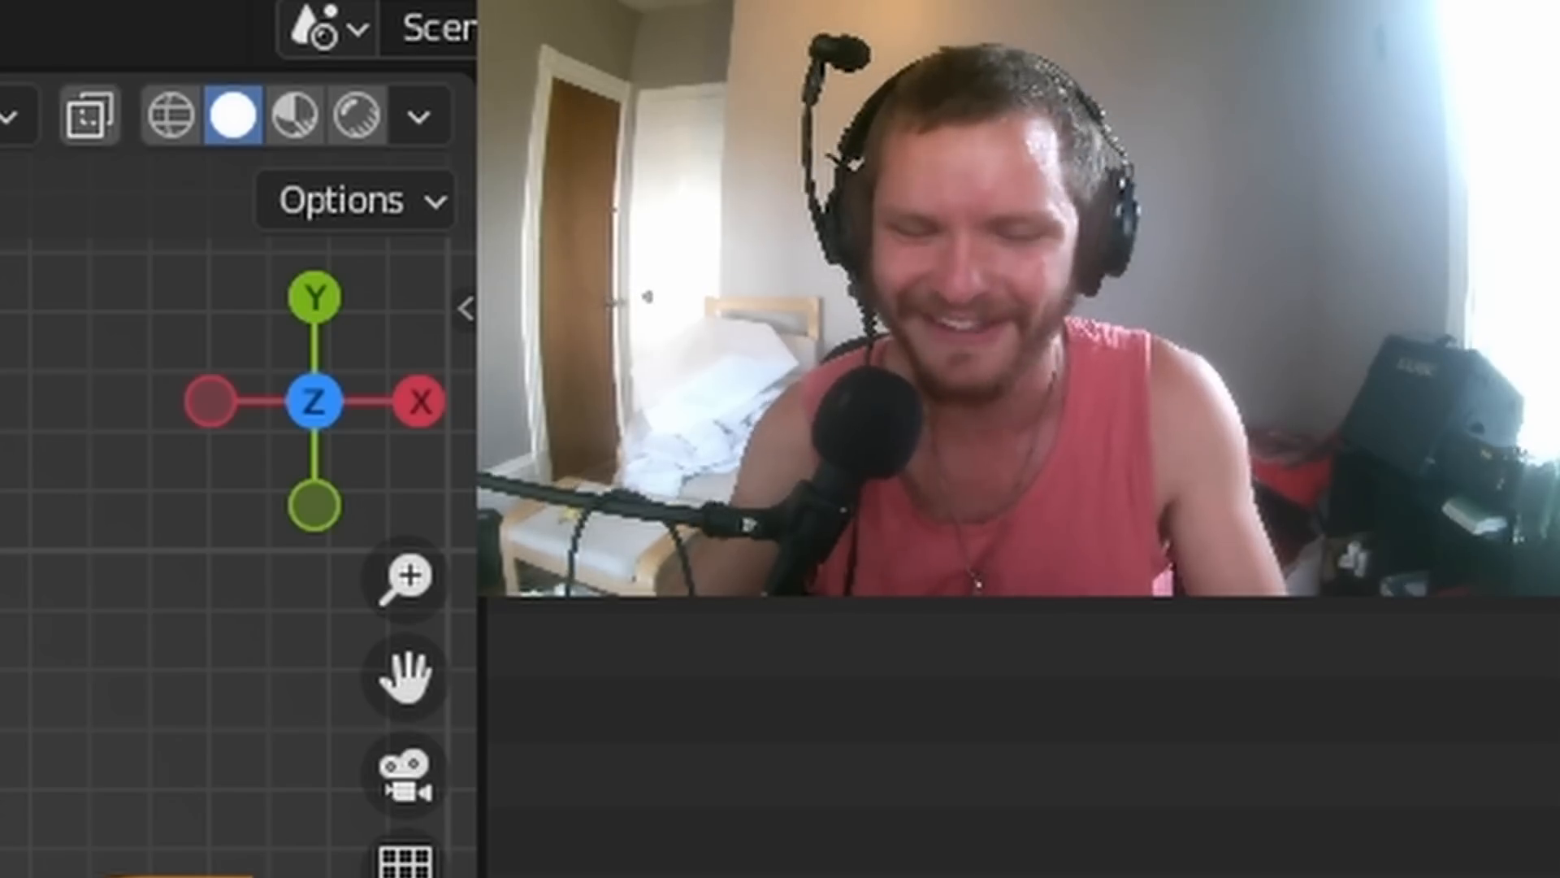
Step: Add a Random Value node with its Max input connected to the String Length output, leaving space between the two nodes
key(shift+a)
text(rand)
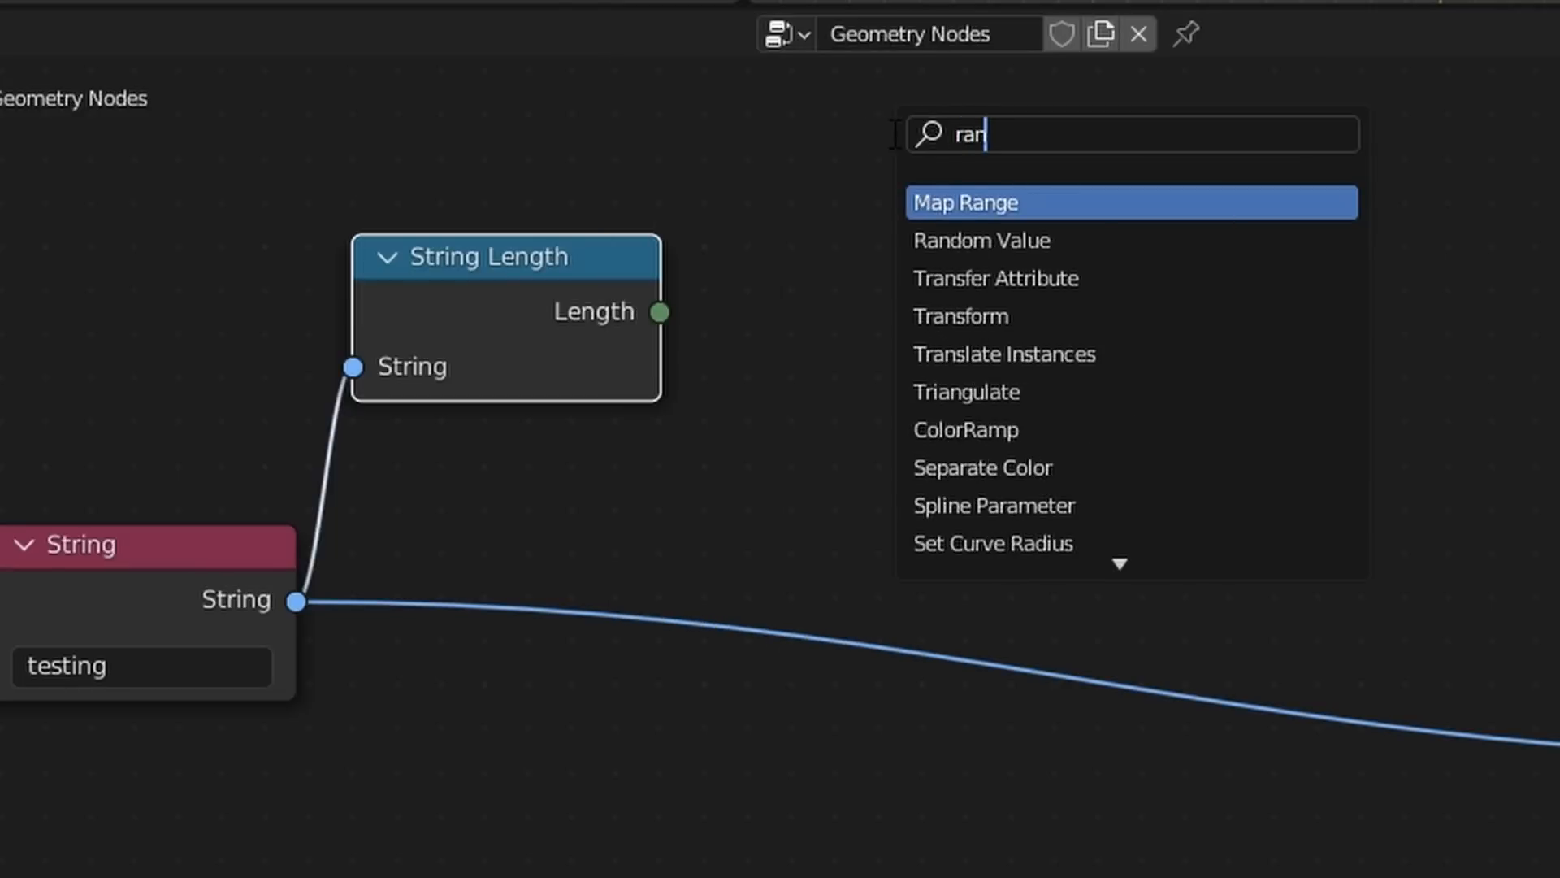
key(Return)
drag(661, 312, 854, 340)
drag(992, 198, 1310, 198)
Step: Insert a Math node that subtracts 1 between String Length and the Random Value's Max, and set the seed to 1
key(shift+a)
click(1041, 134)
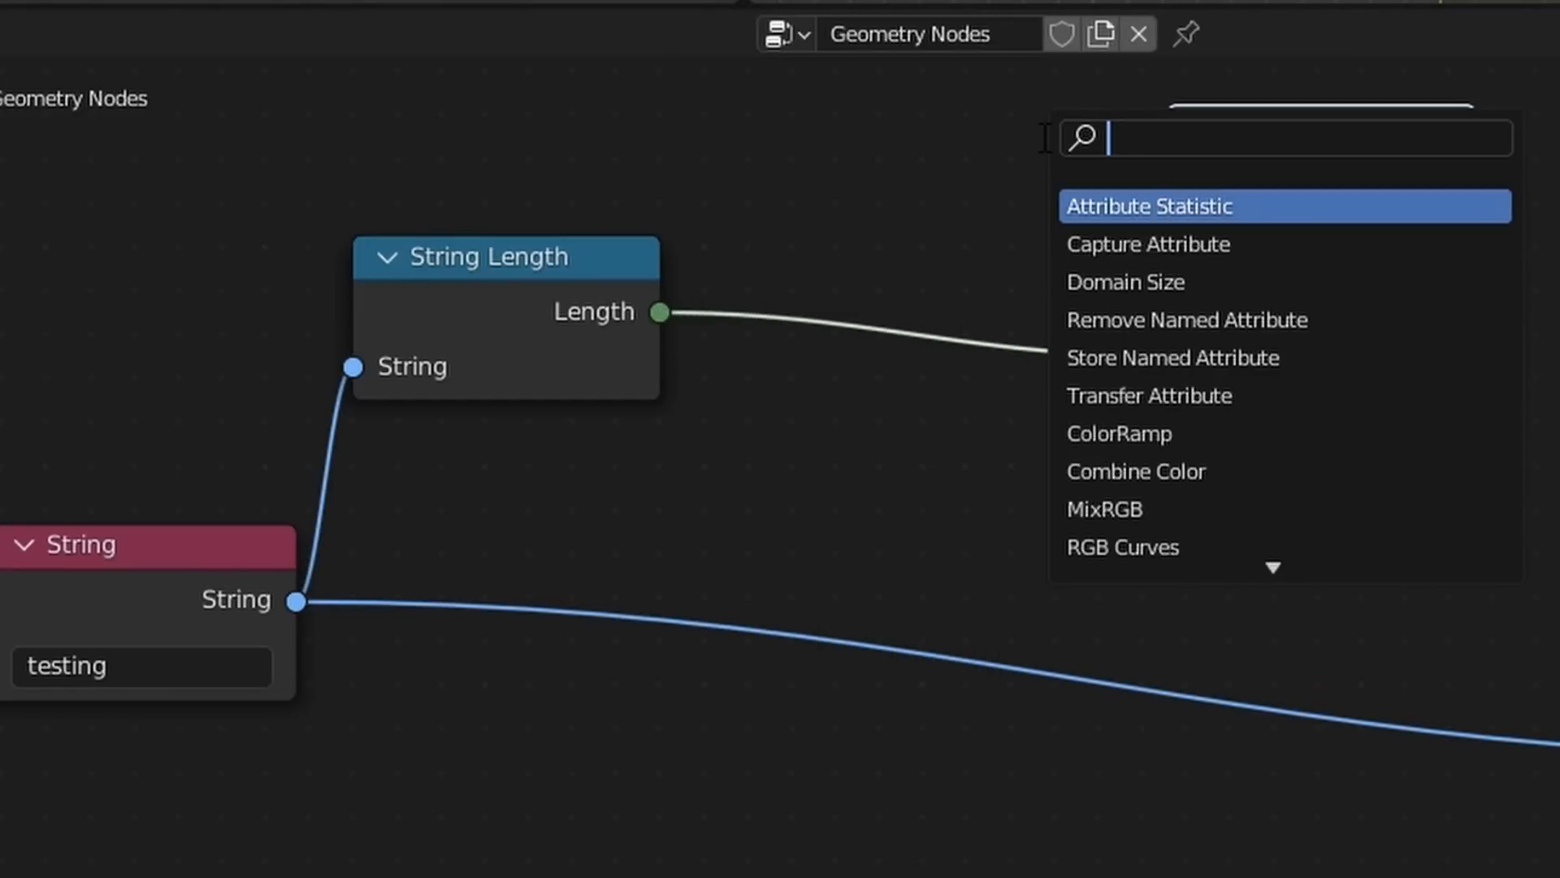
text(math)
key(Return)
click(867, 214)
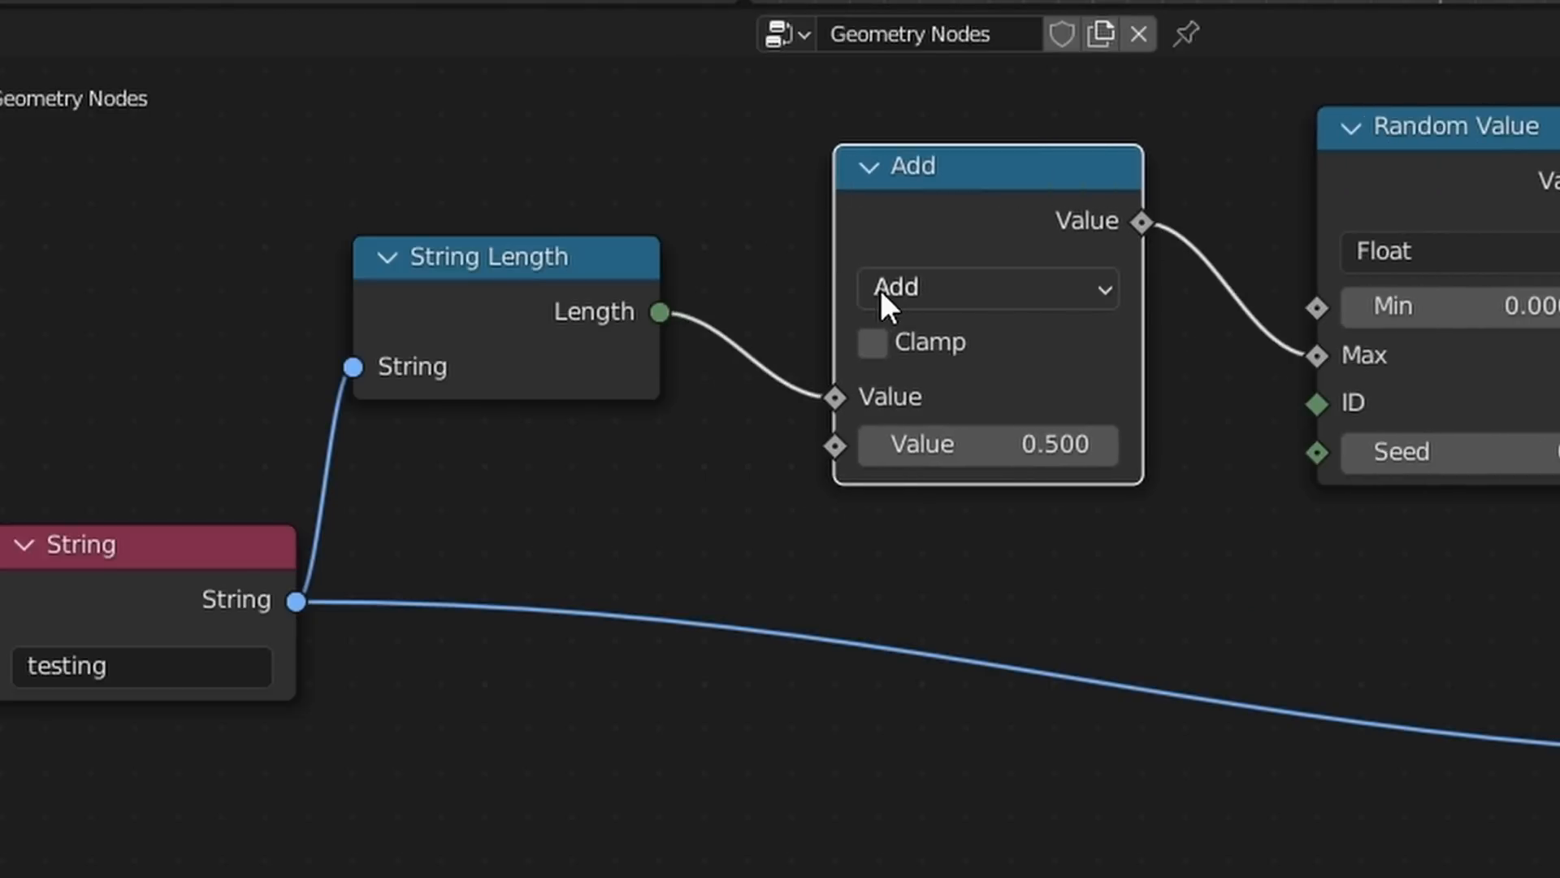
click(907, 290)
click(927, 456)
click(1008, 451)
text(1)
key(Return)
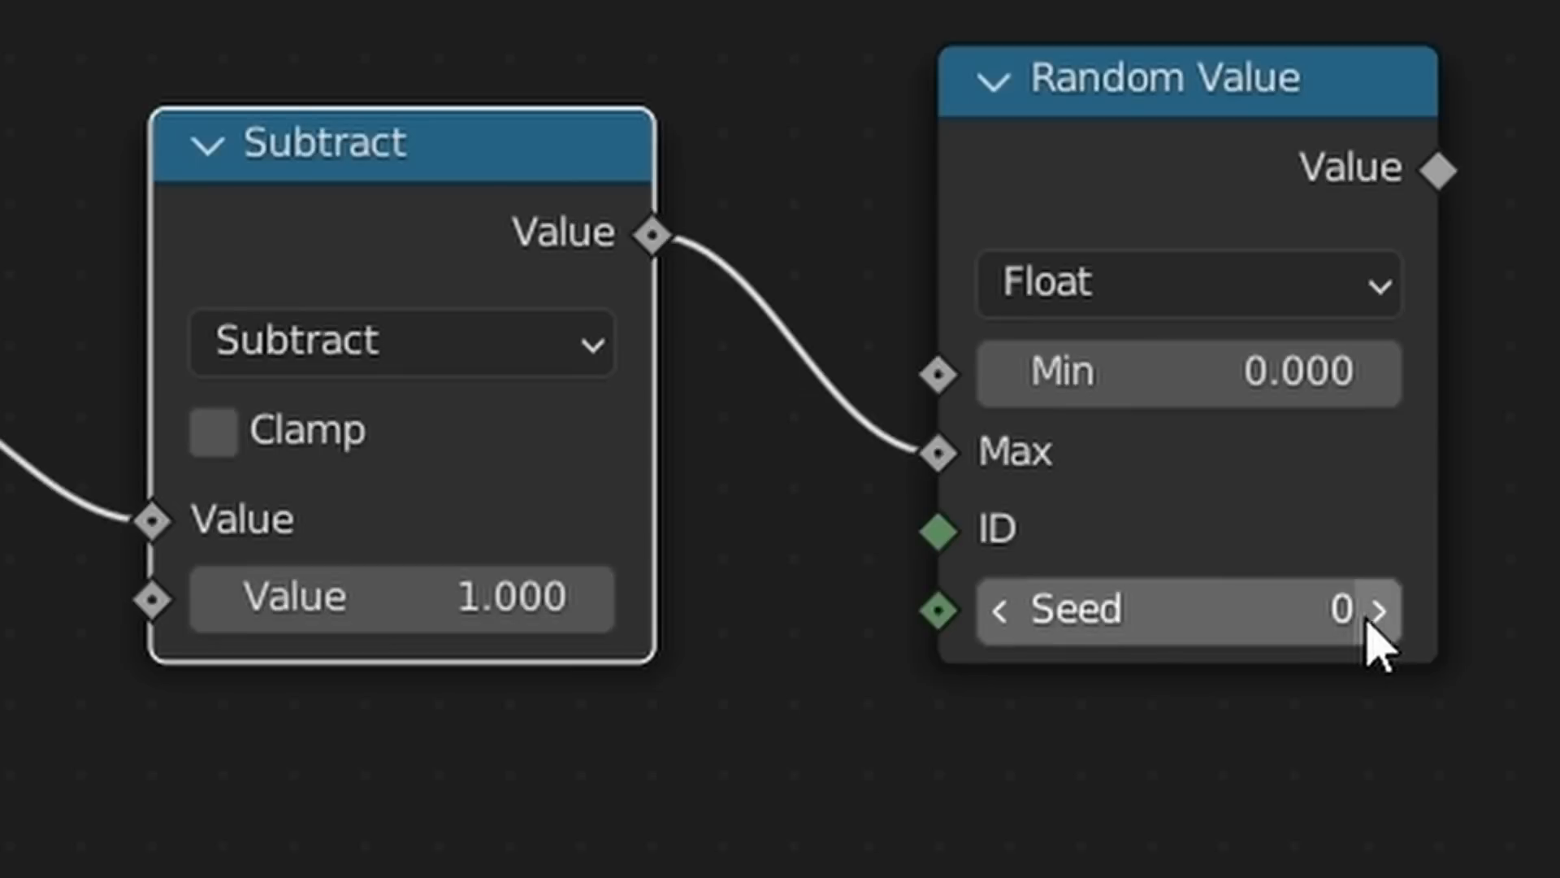
click(1379, 611)
click(1379, 611)
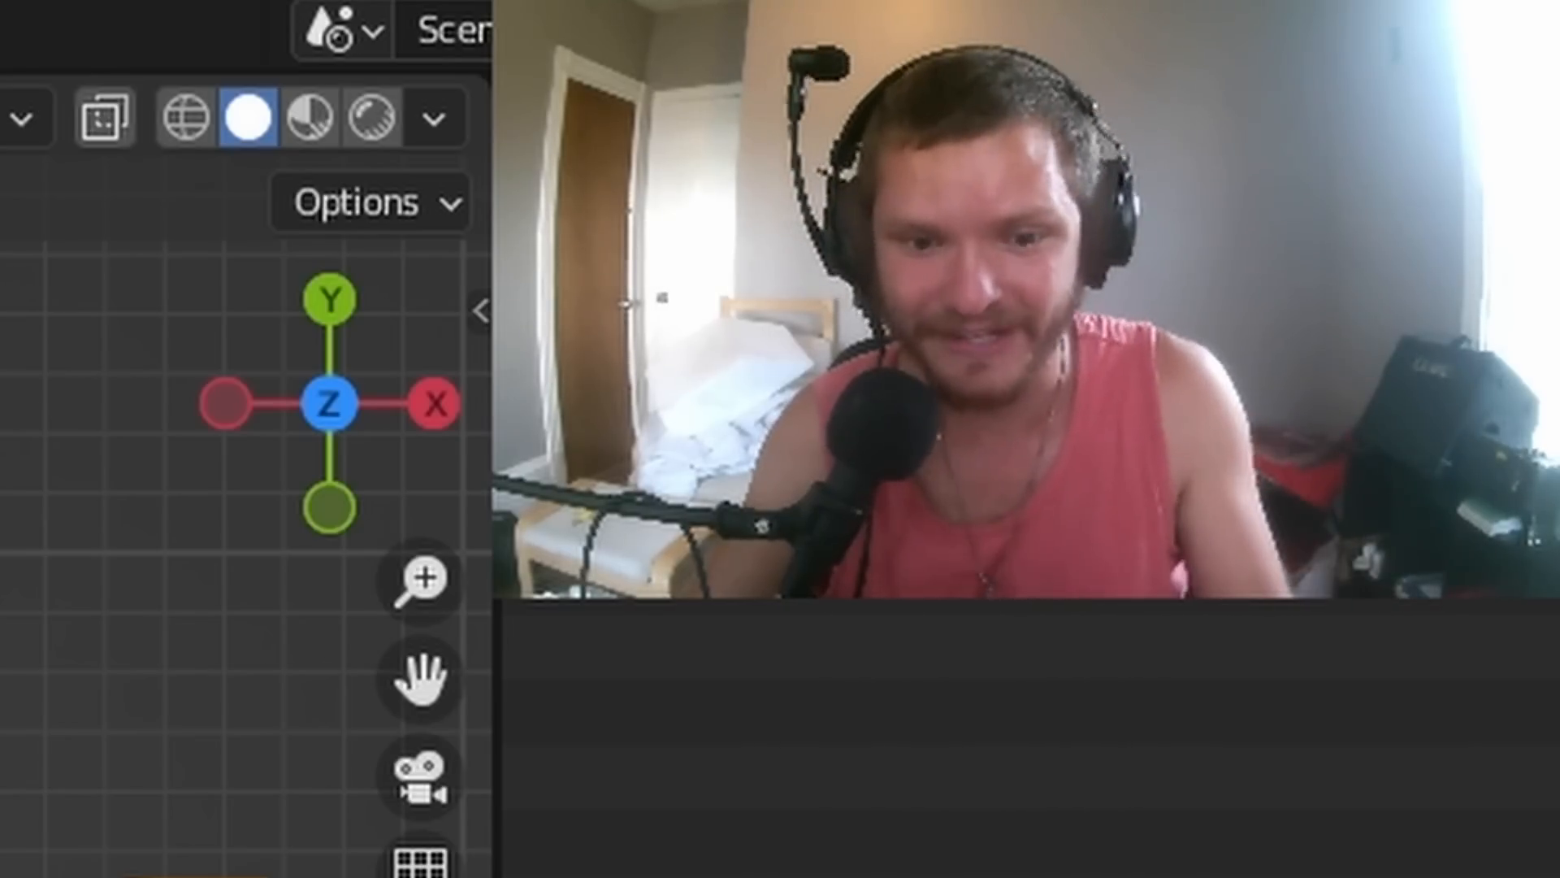
Step: Insert a Slice String node between String and String to Curves, with its Position driven by the Random Value output
key(shift+a)
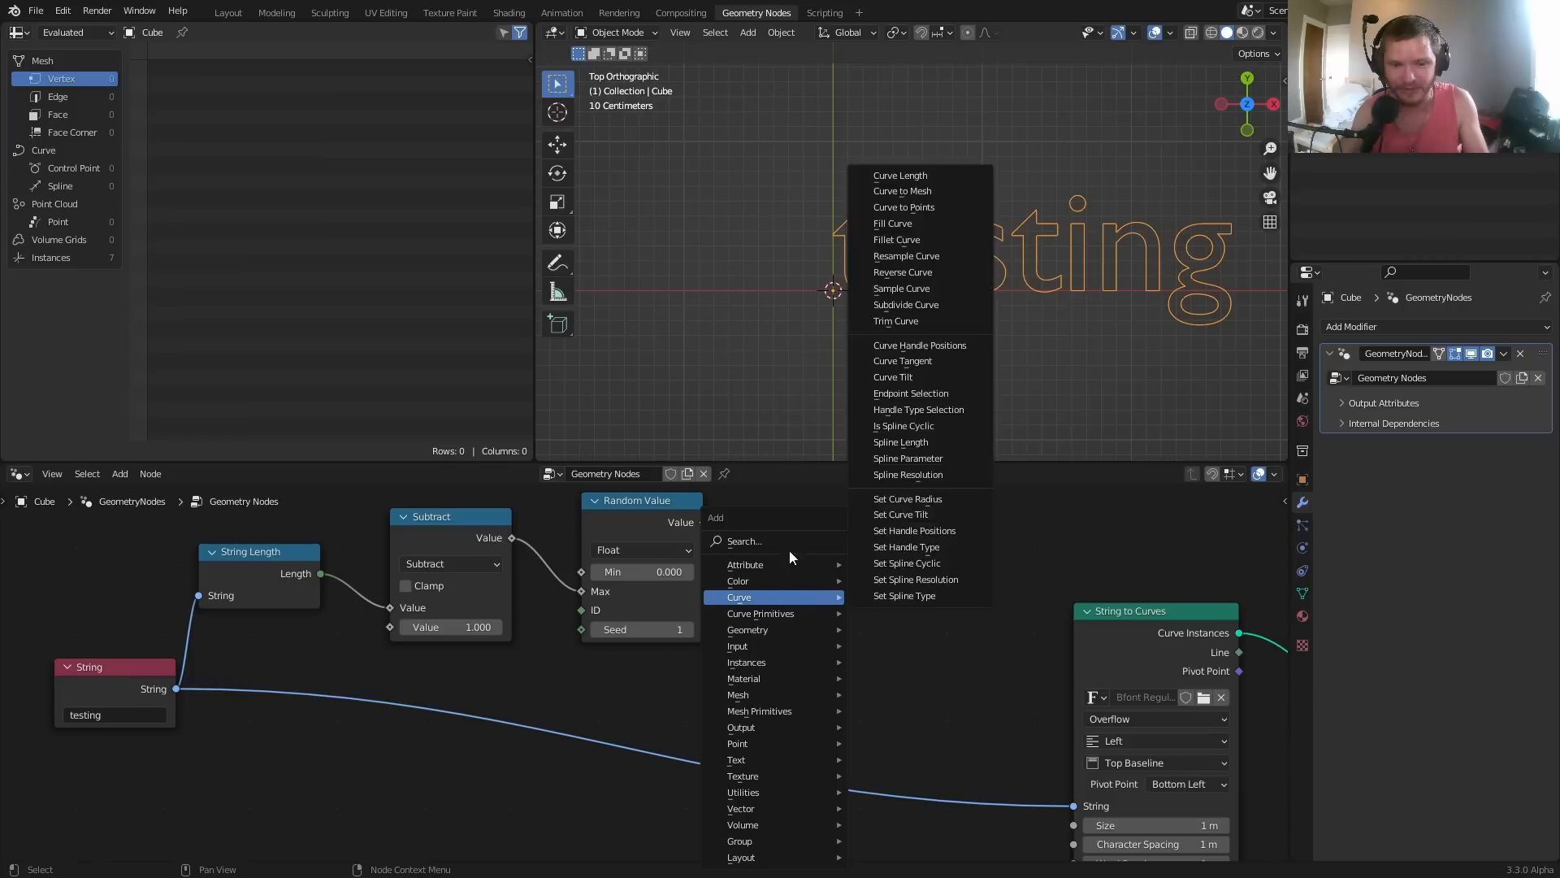
text(slice)
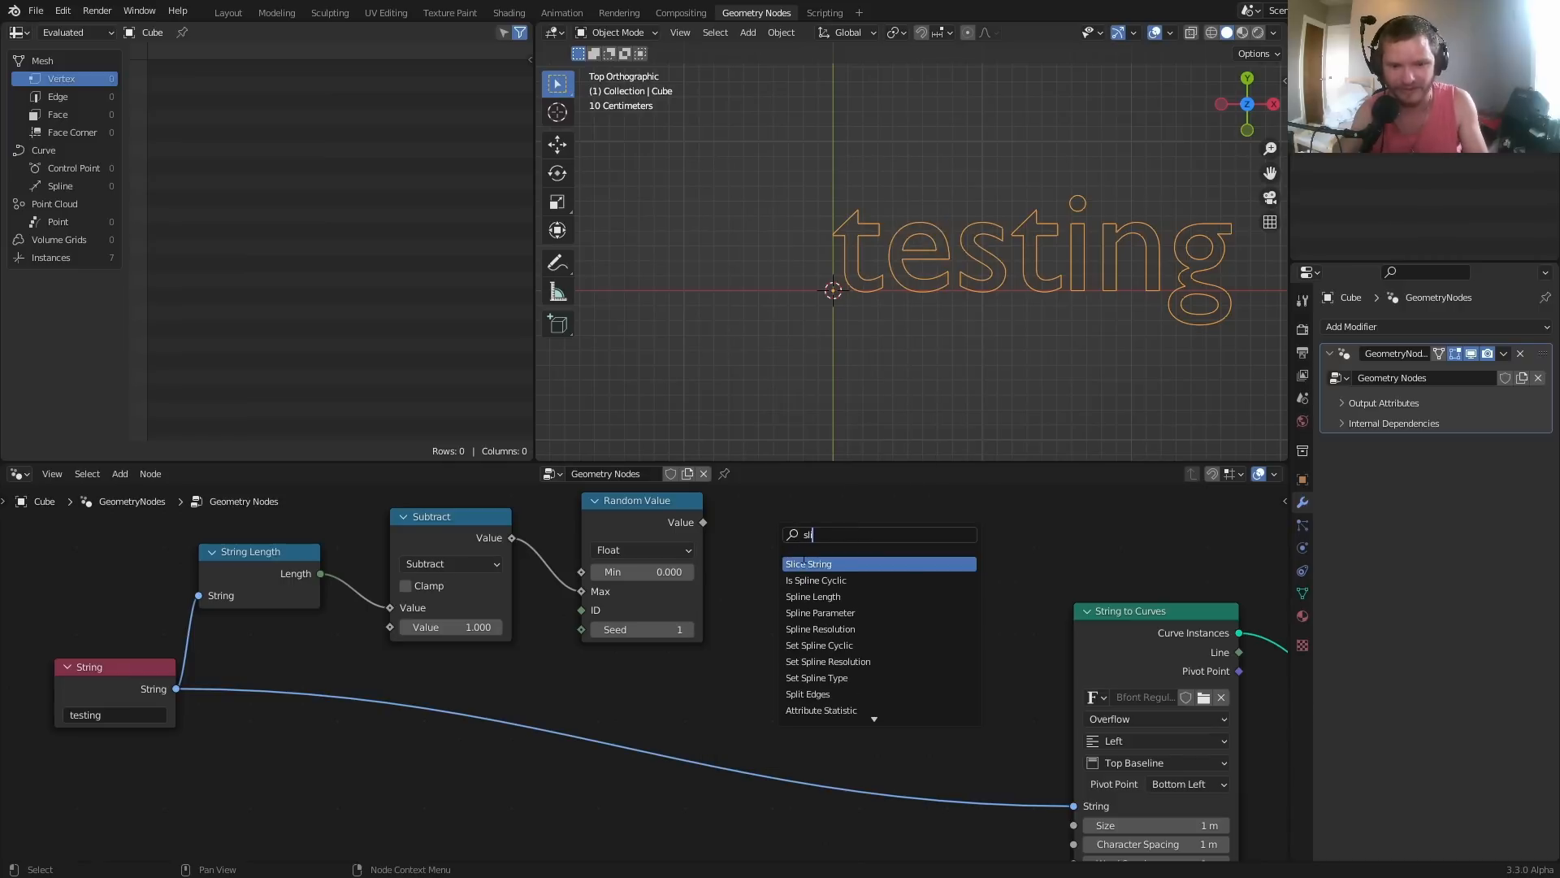
key(Return)
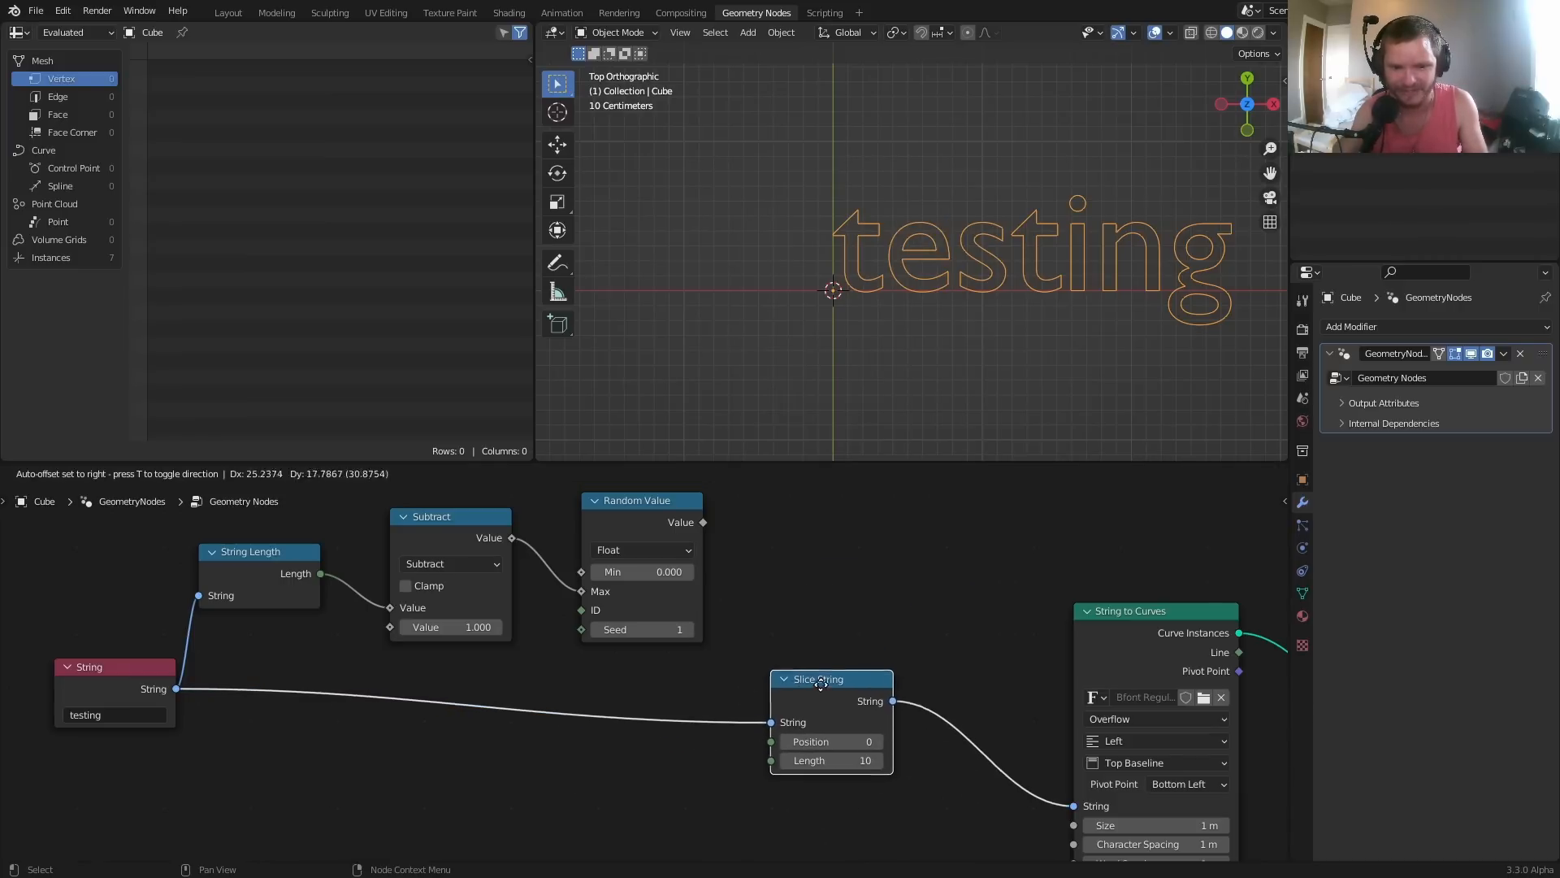
click(801, 713)
drag(703, 523, 772, 743)
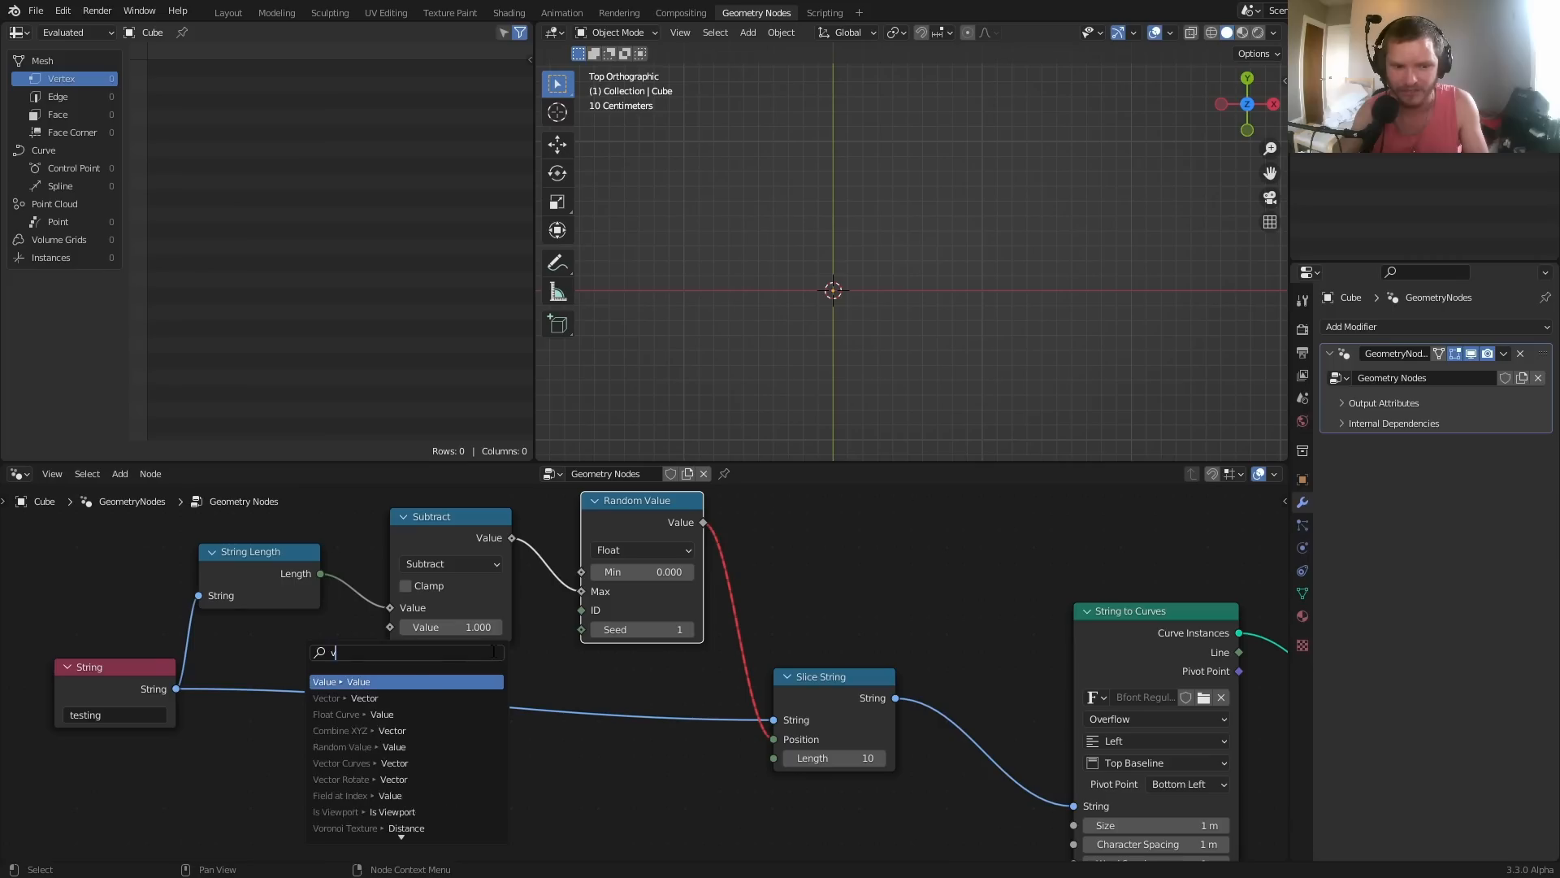
Step: Connect a new Value node to the Random Value's ID and step the seed up to 9
click(403, 685)
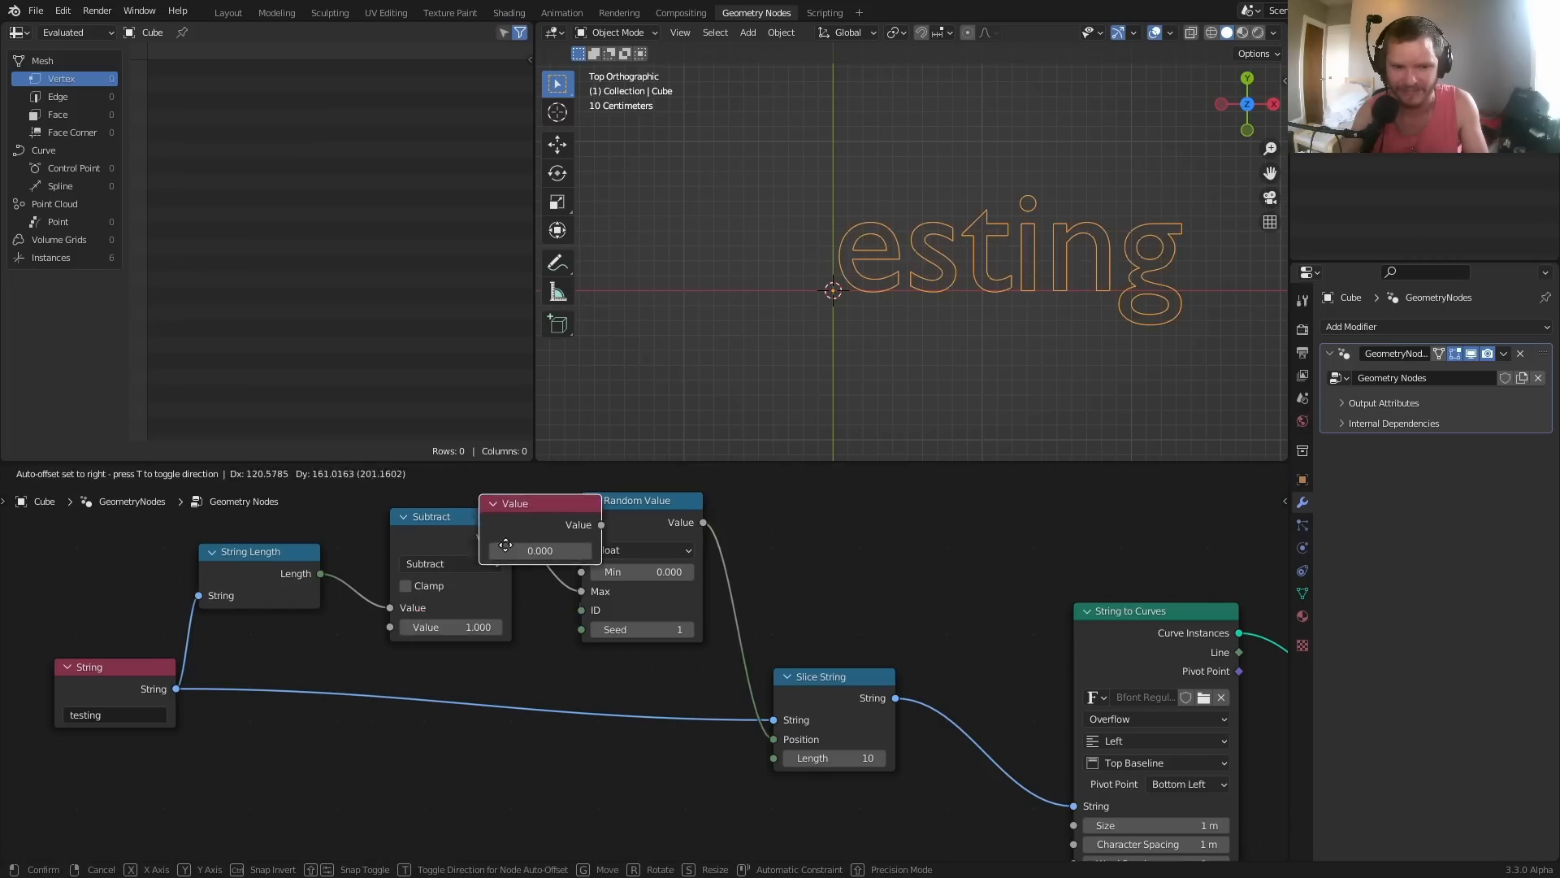
click(419, 532)
click(690, 690)
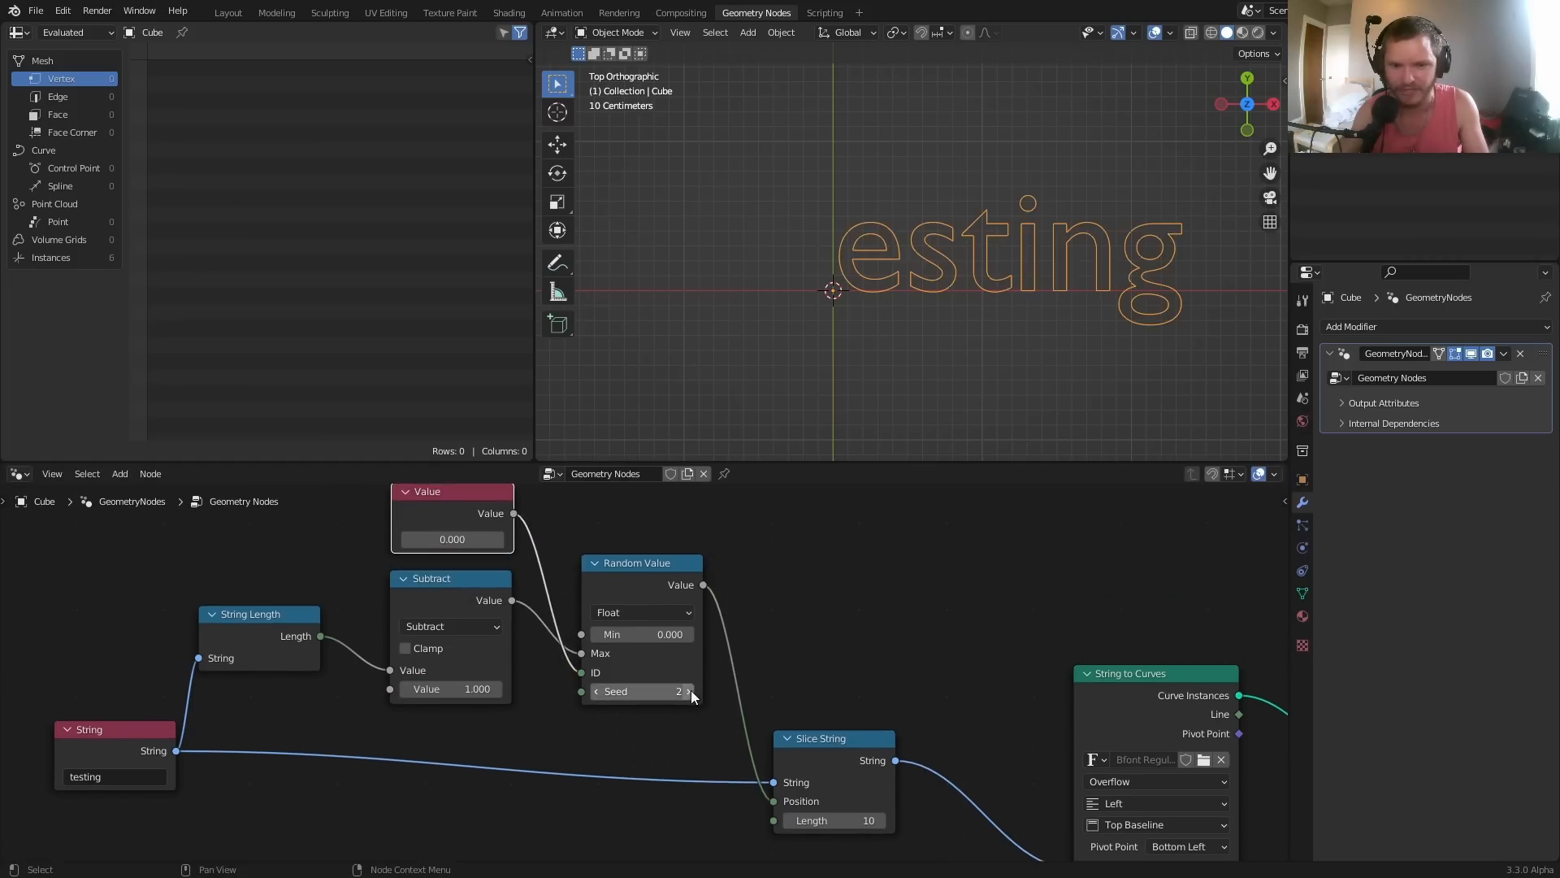
click(691, 690)
click(690, 690)
click(690, 690)
click(691, 690)
click(691, 690)
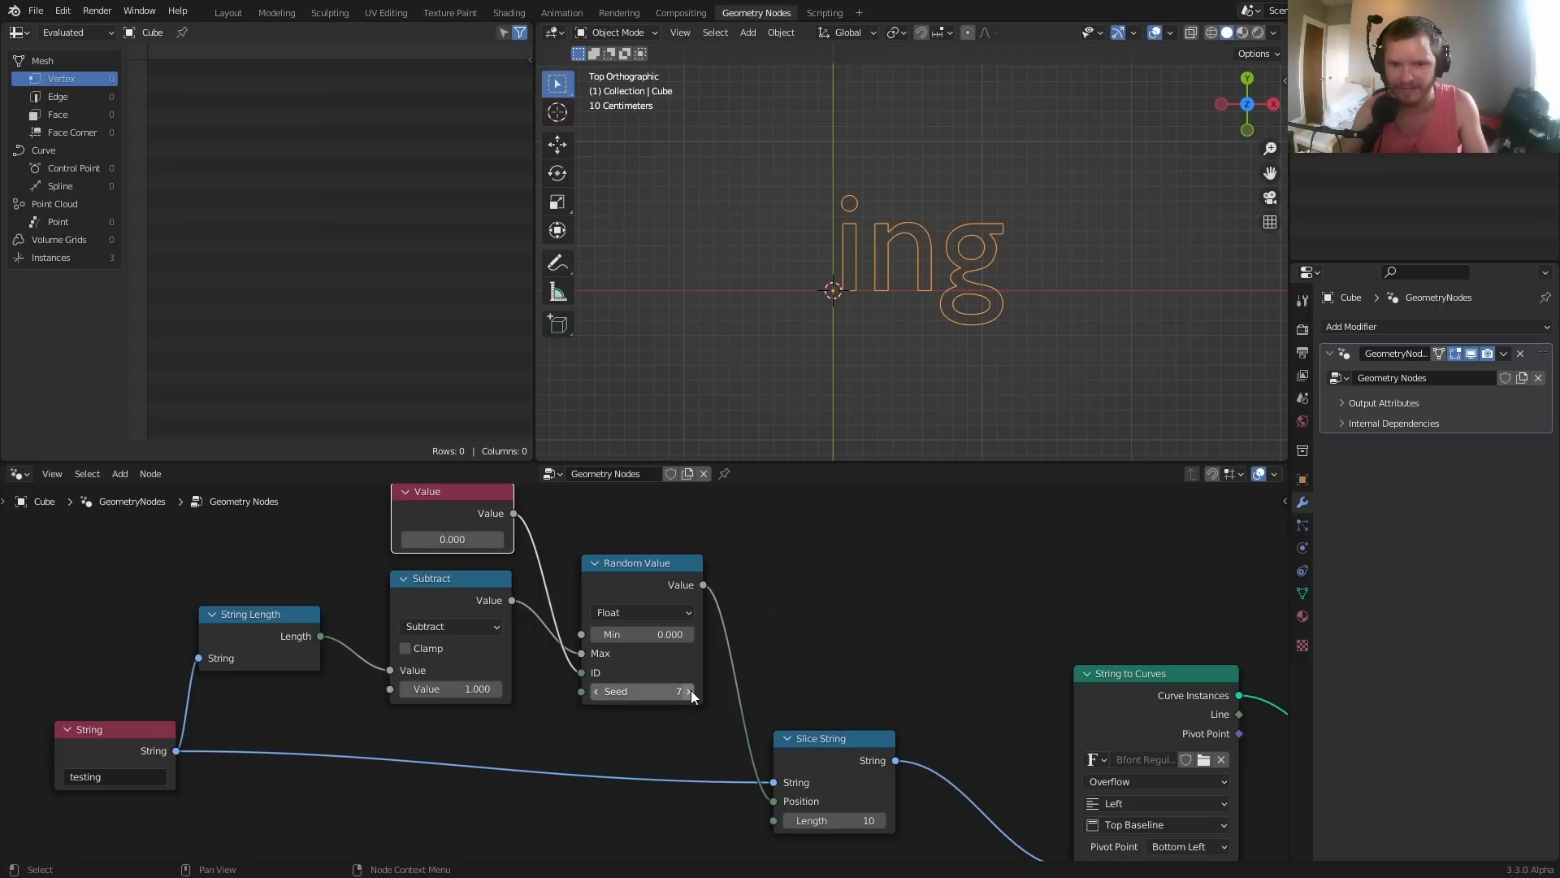
click(691, 690)
click(691, 690)
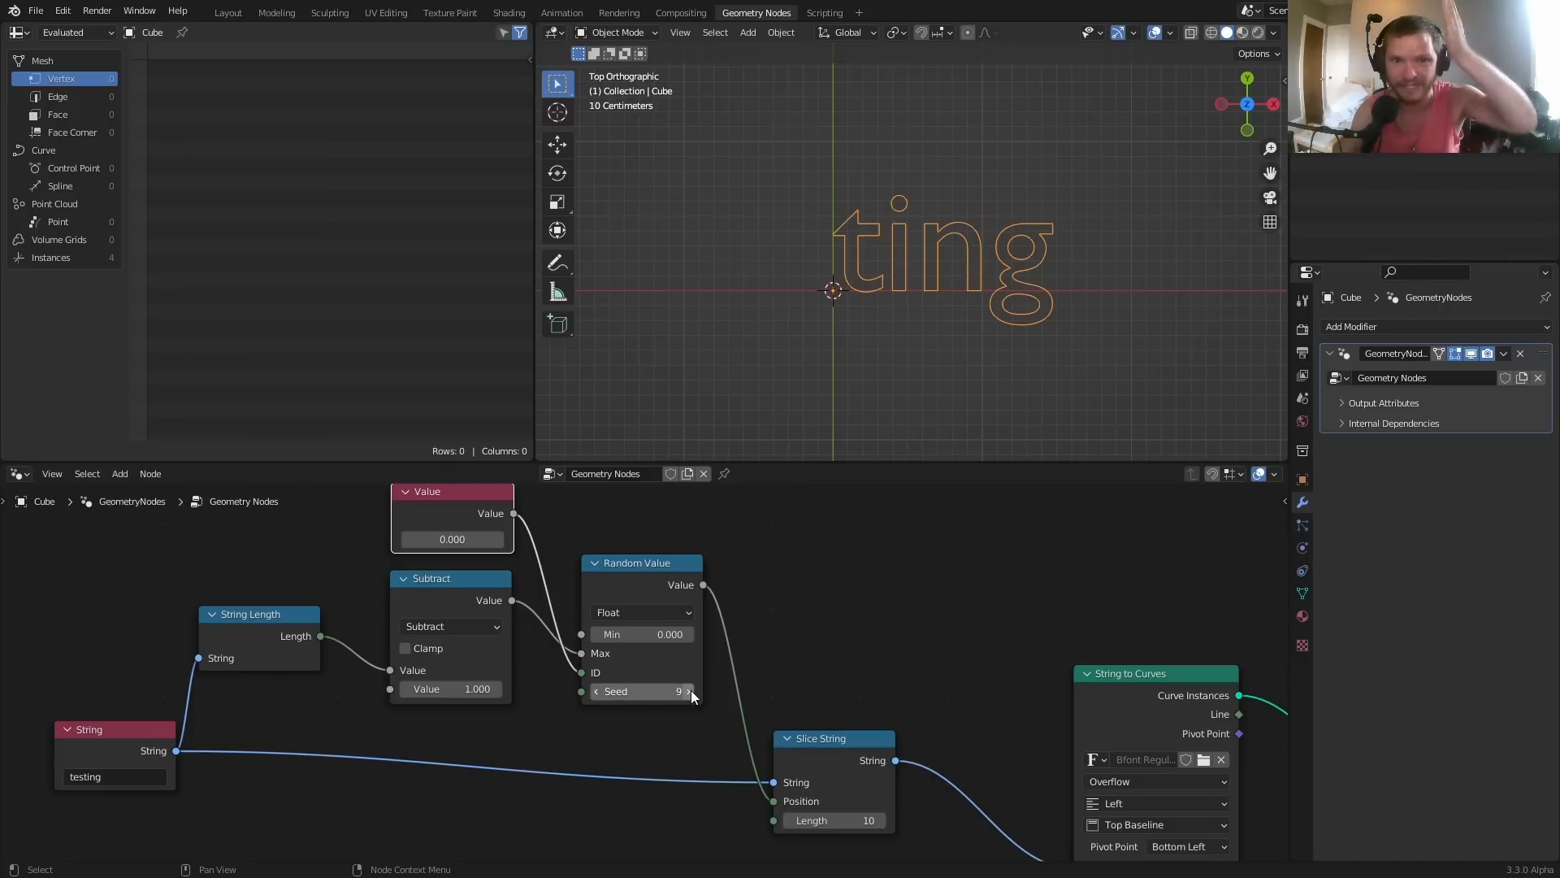
Step: Duplicate the linked Slice String node until there are four, driving the lower two positions through Add nodes of 1 and 2
drag(821, 739, 821, 558)
key(ctrl+shift+d)
click(821, 682)
key(ctrl+shift+d)
click(821, 791)
key(ctrl+shift+d)
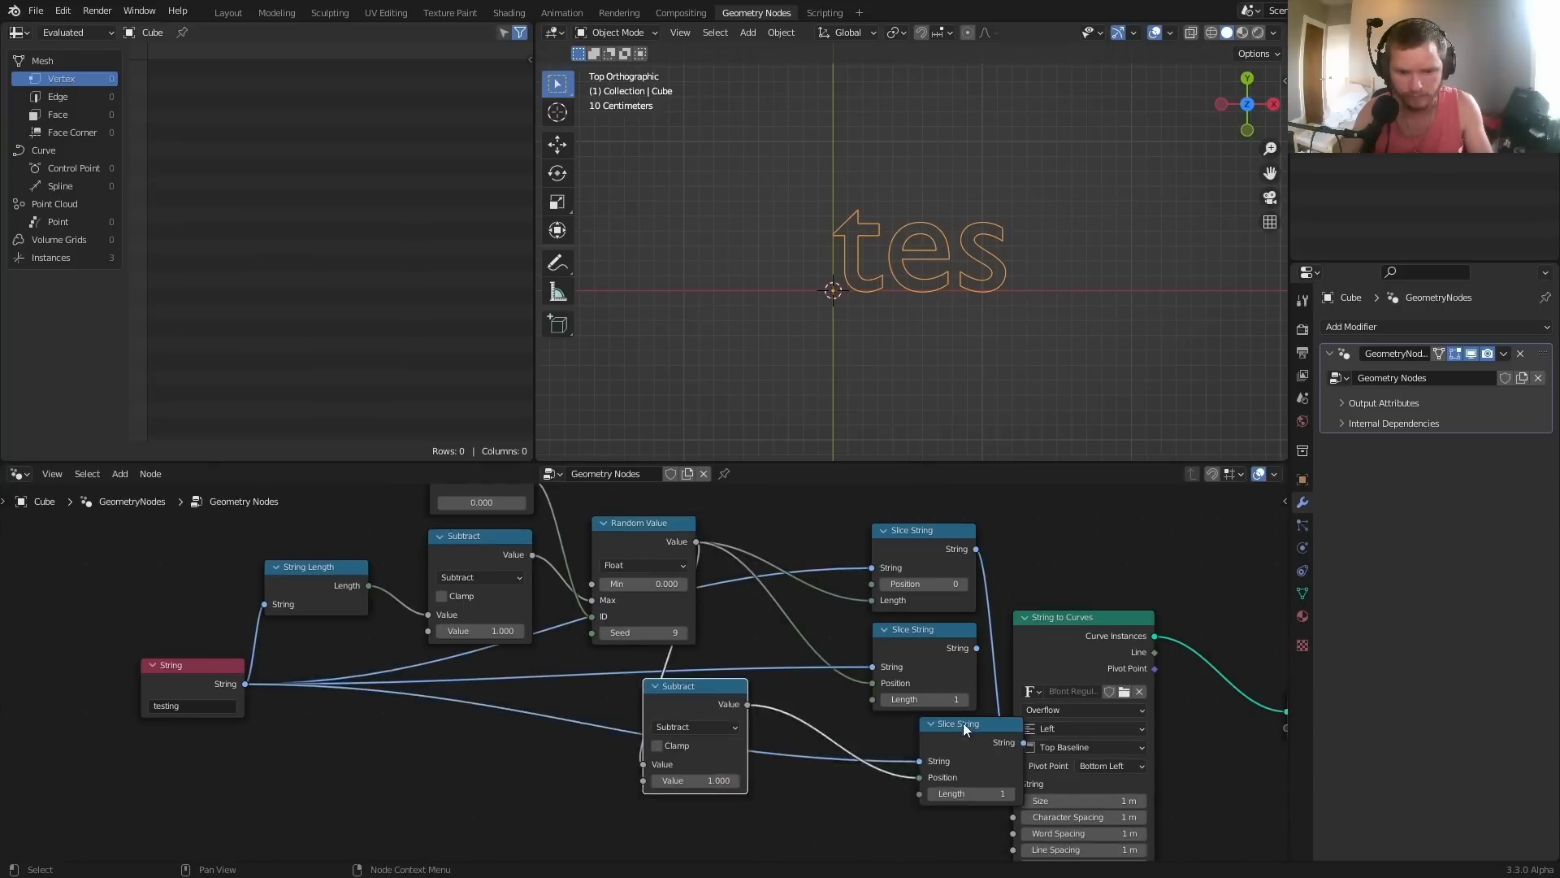
key(ctrl+shift+d)
drag(813, 757, 639, 762)
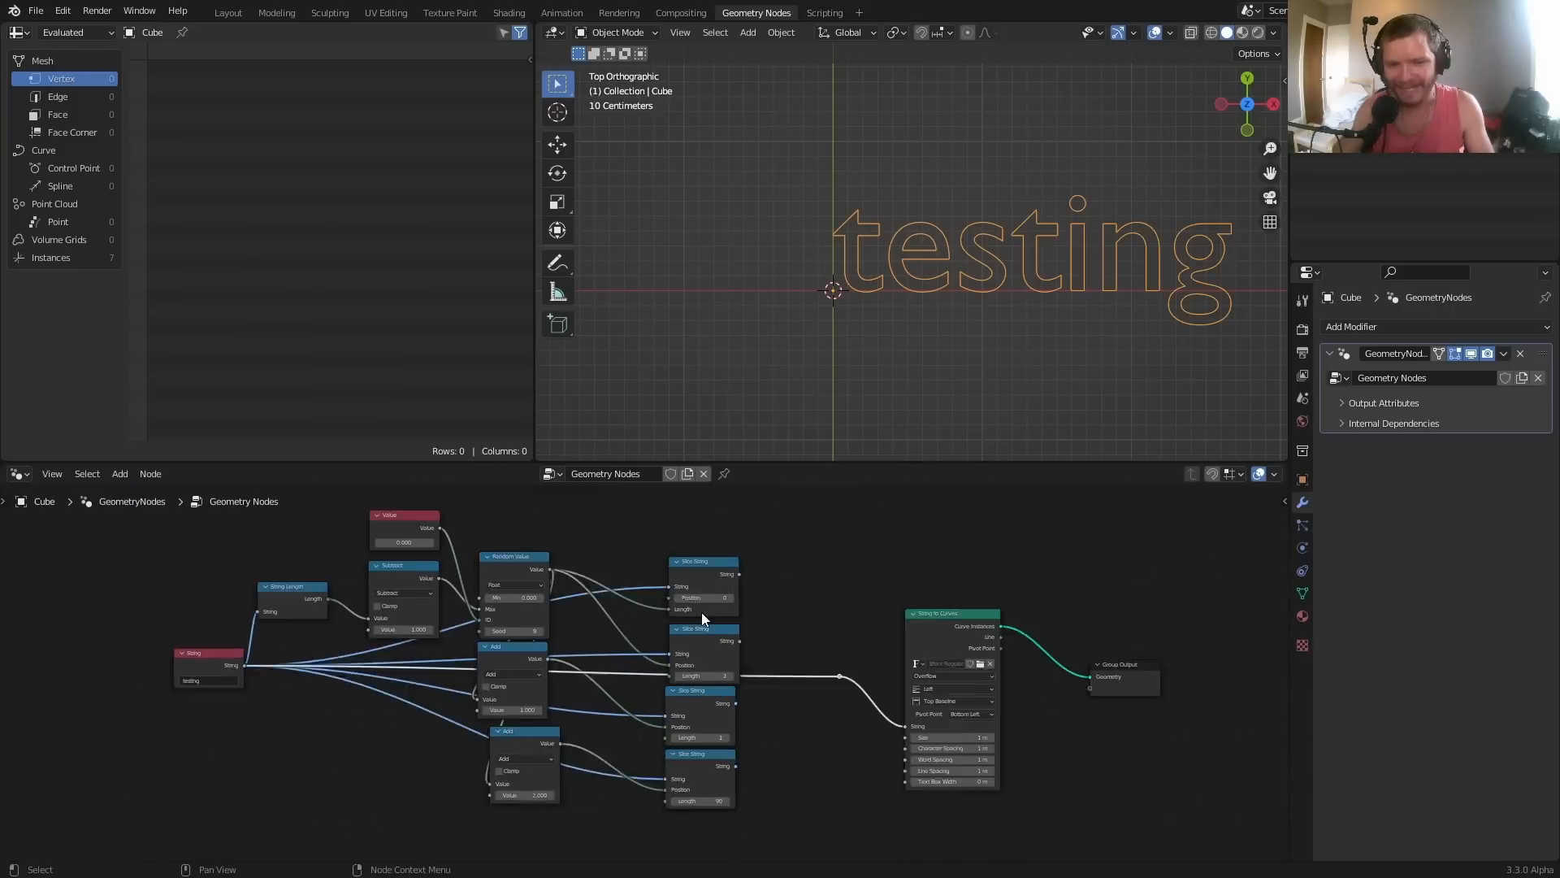
scroll(700, 612, up, 4)
scroll(700, 612, down, 4)
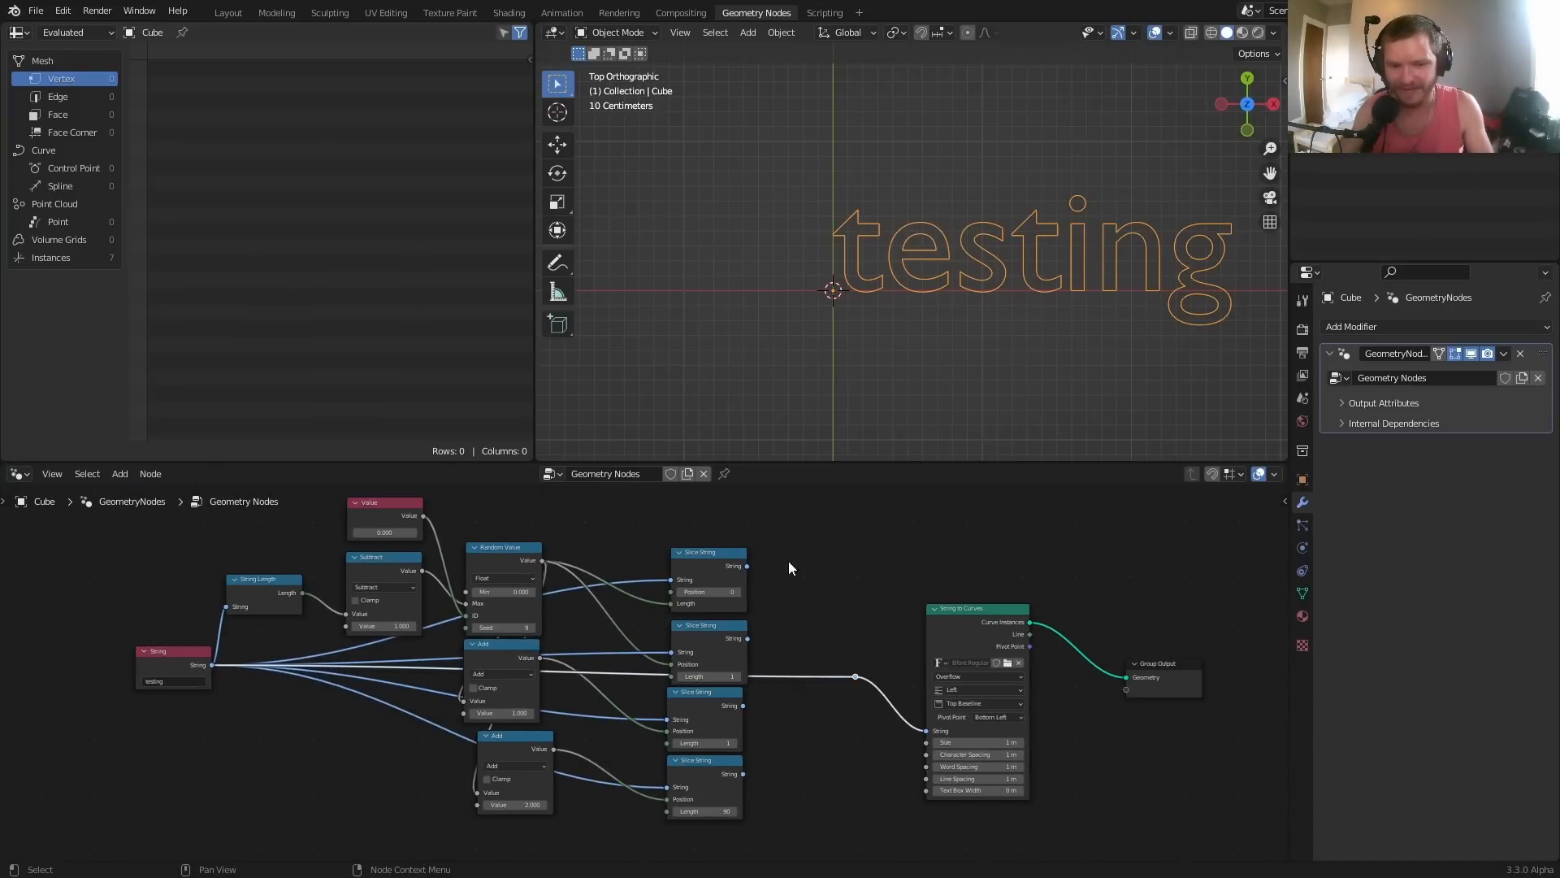
drag(791, 558, 651, 799)
drag(981, 784, 1000, 711)
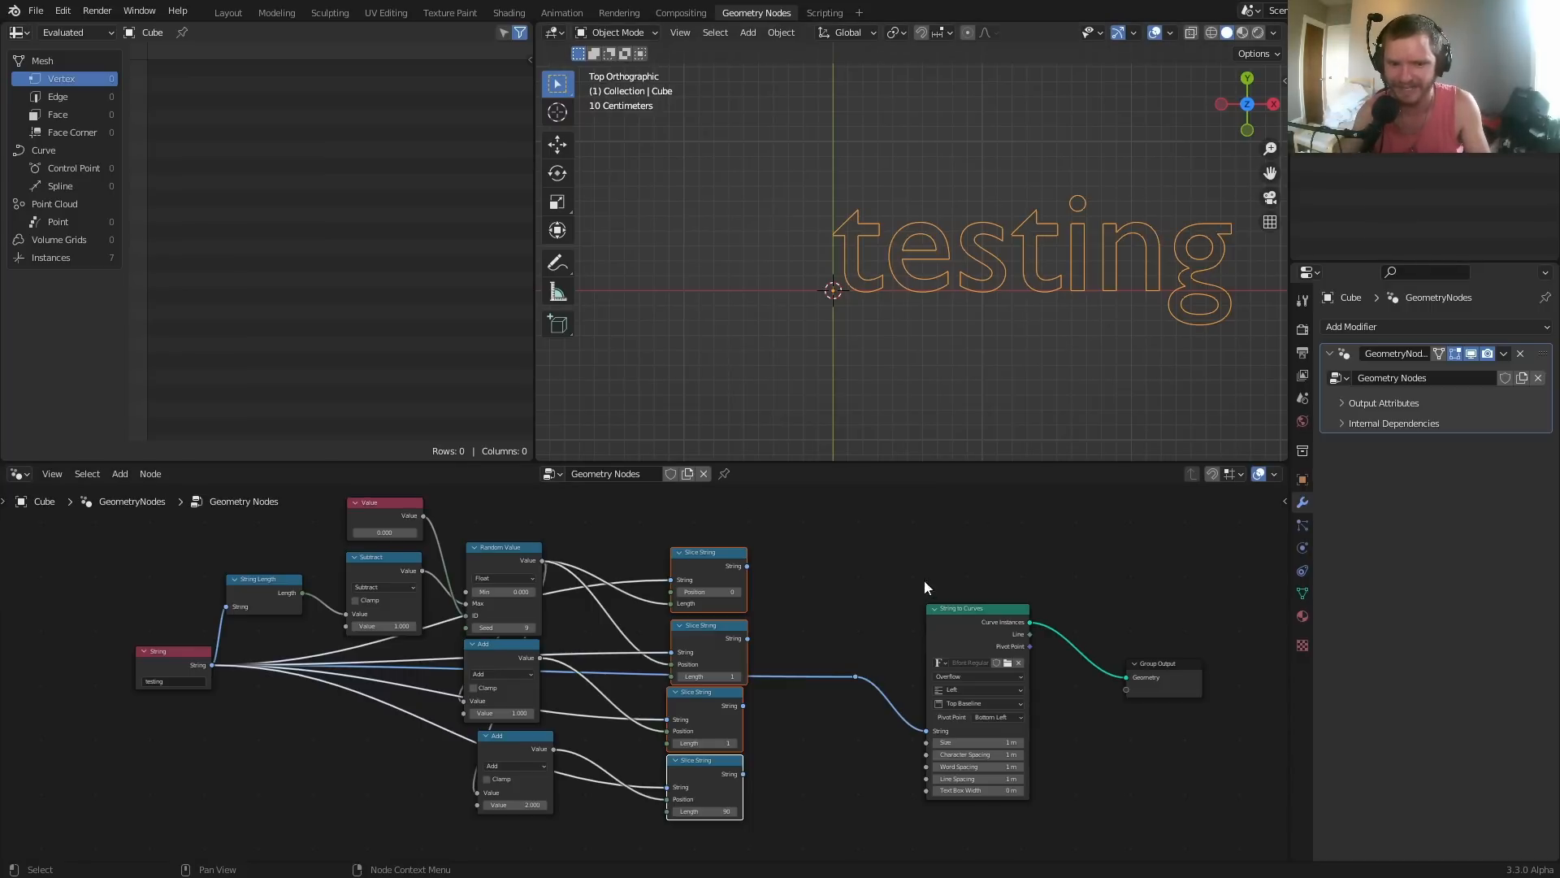
Step: Preview each of the four Slice String outputs by linking them one after another to the String to Curves input
scroll(680, 654, up, 2)
middle_drag(807, 607, 705, 600)
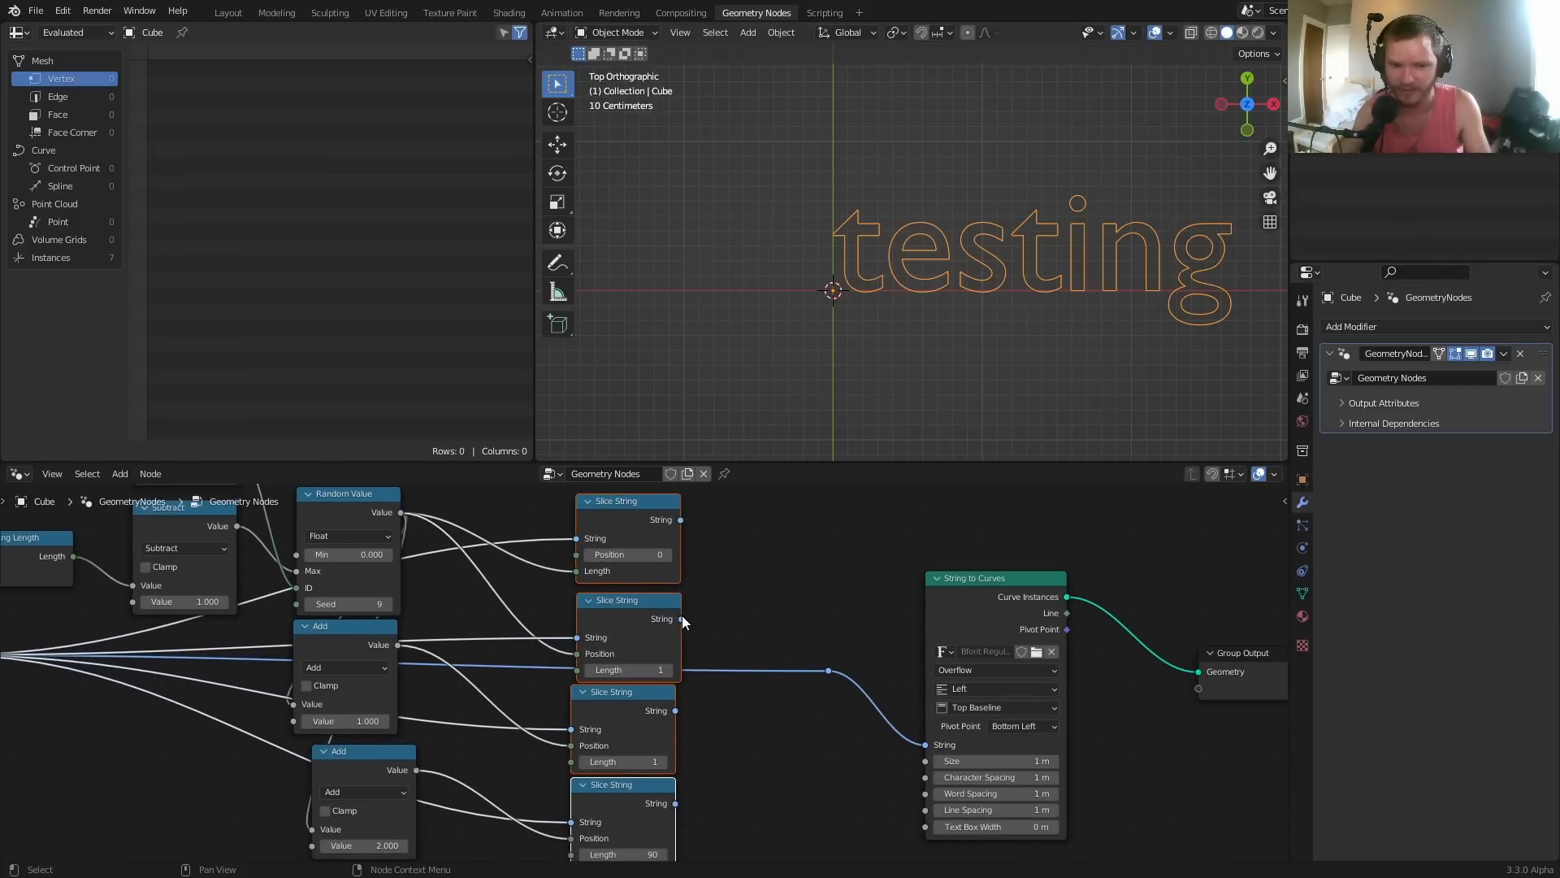
drag(681, 617, 836, 671)
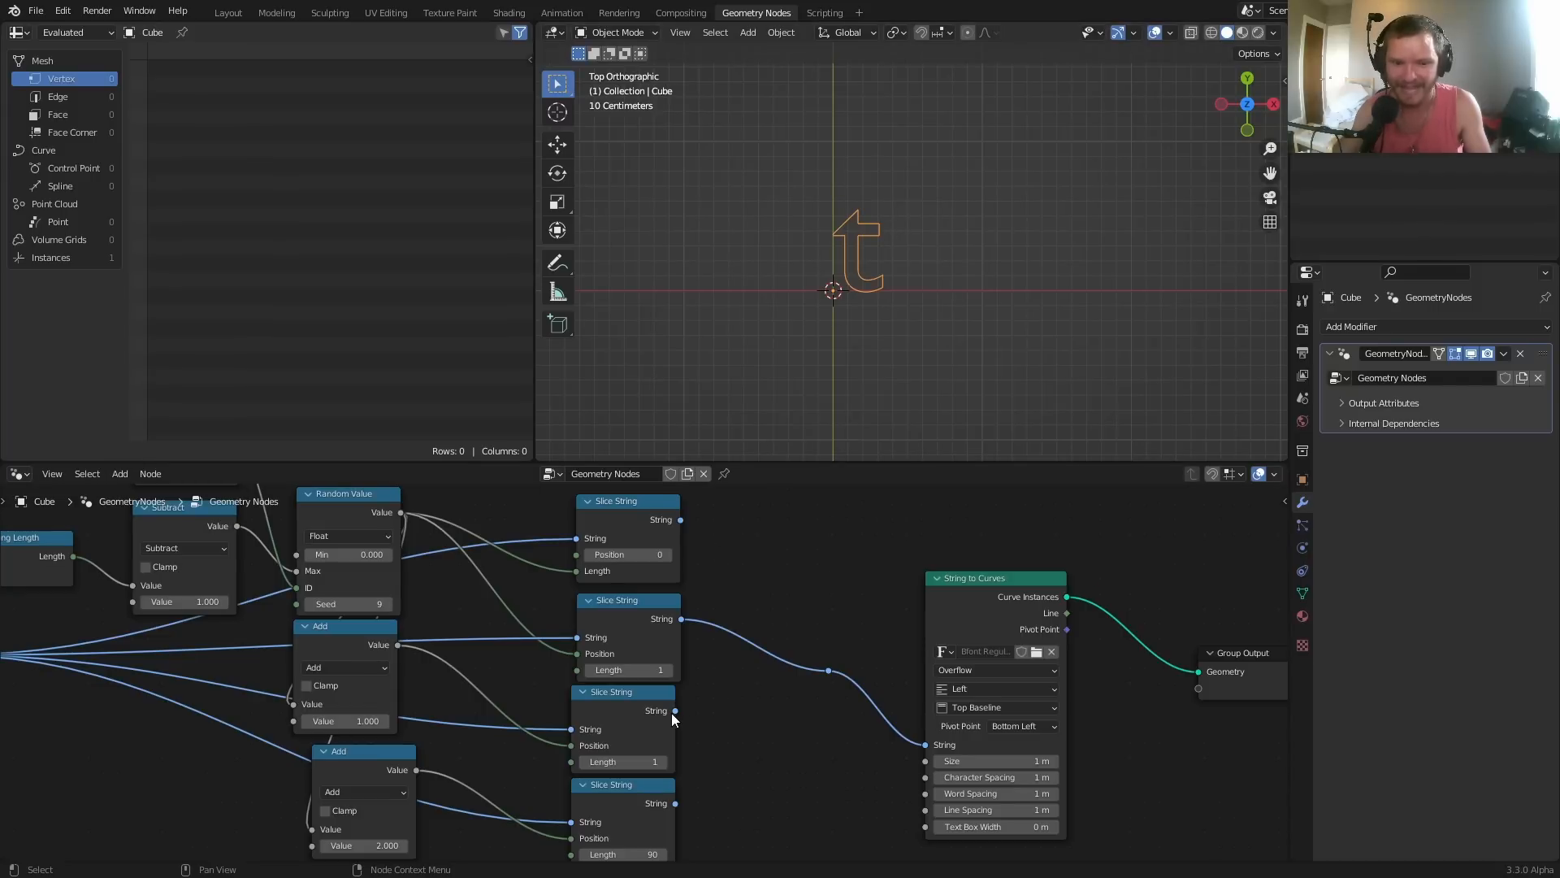
drag(675, 710, 829, 670)
drag(681, 519, 829, 670)
middle_drag(830, 671, 842, 617)
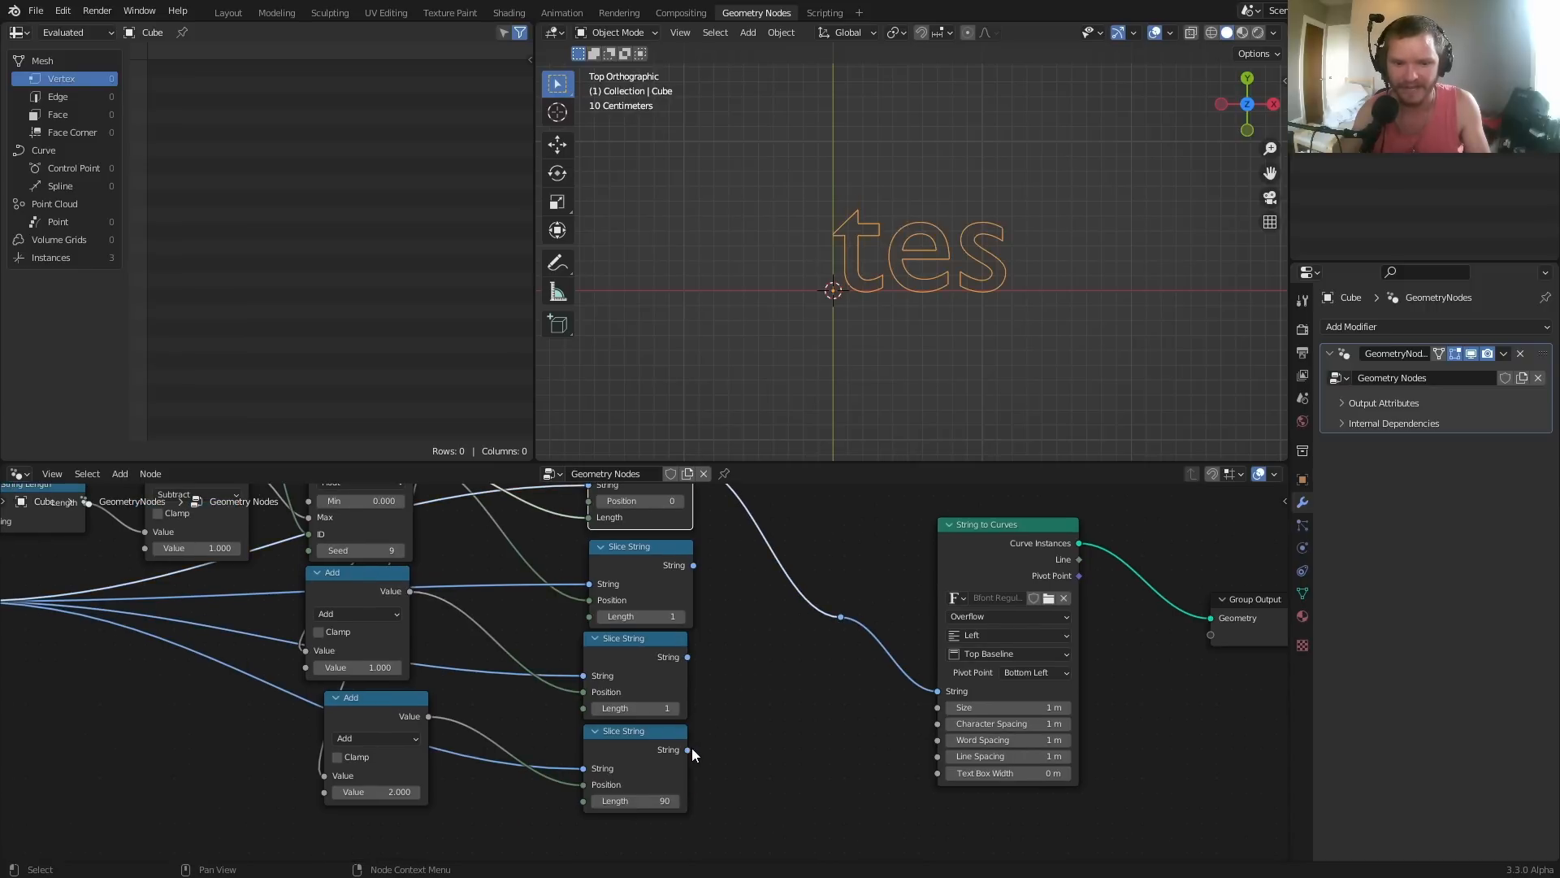
drag(690, 747, 846, 613)
scroll(645, 650, down, 1)
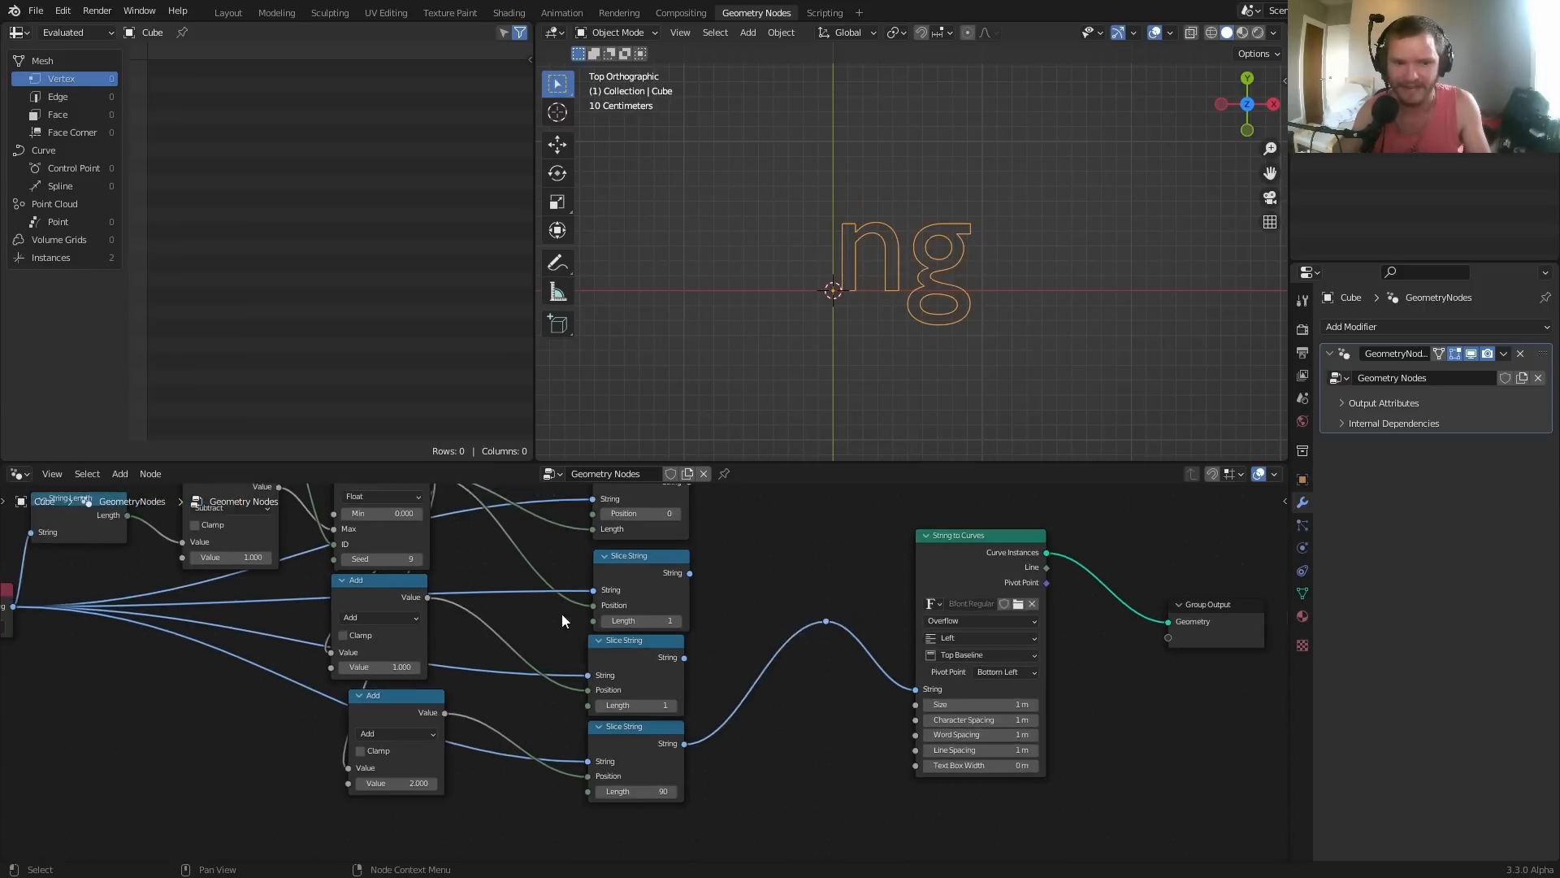
Step: Raise the last Slice String node's Length to 397
scroll(561, 613, down, 1)
middle_drag(540, 582, 746, 629)
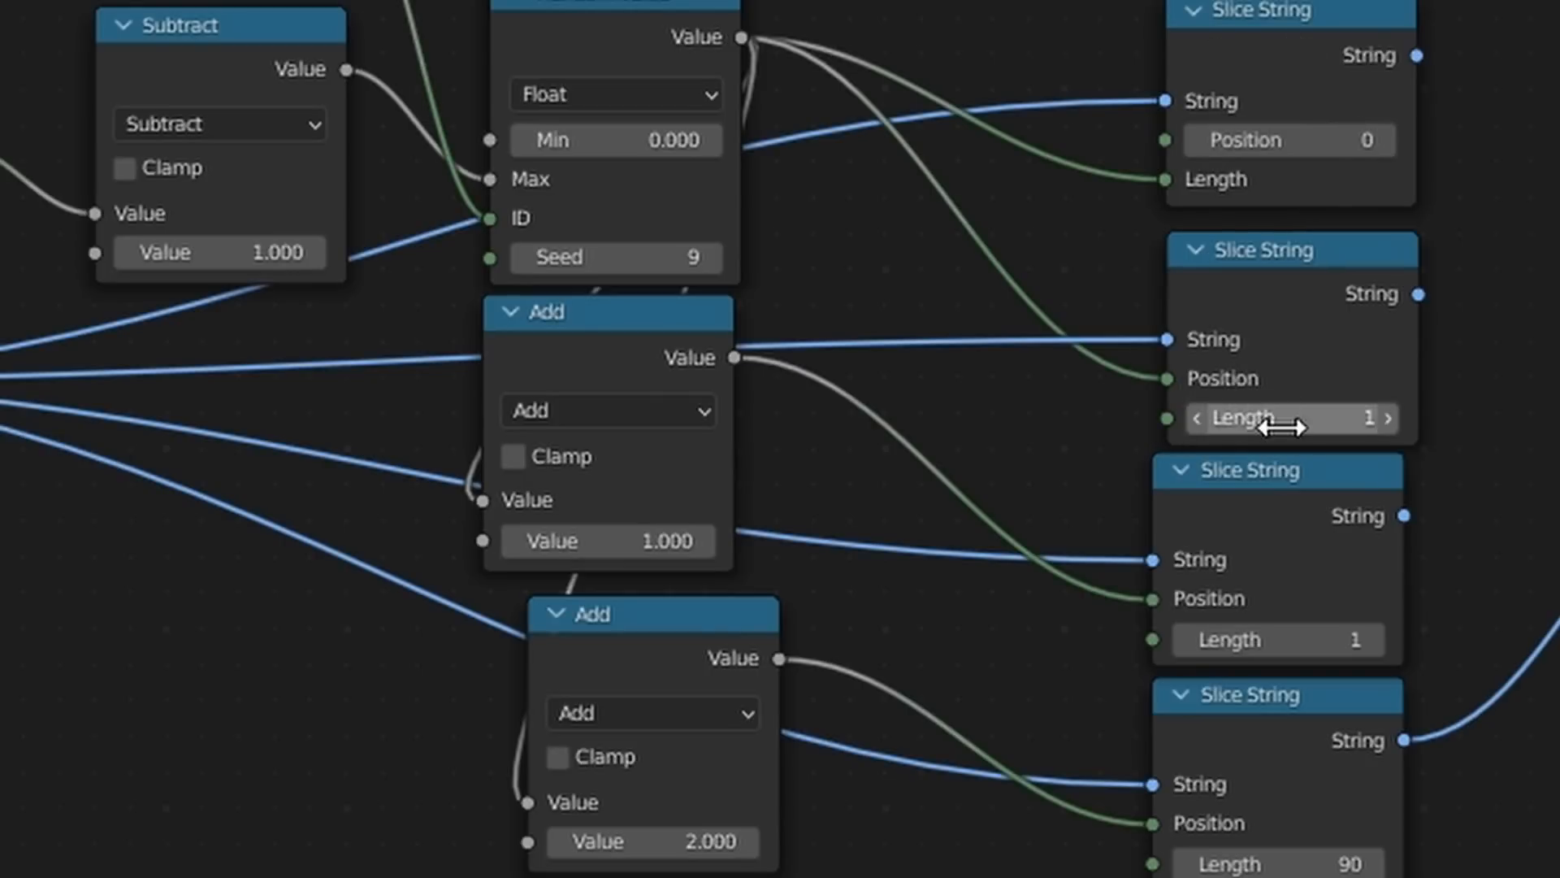
click(650, 387)
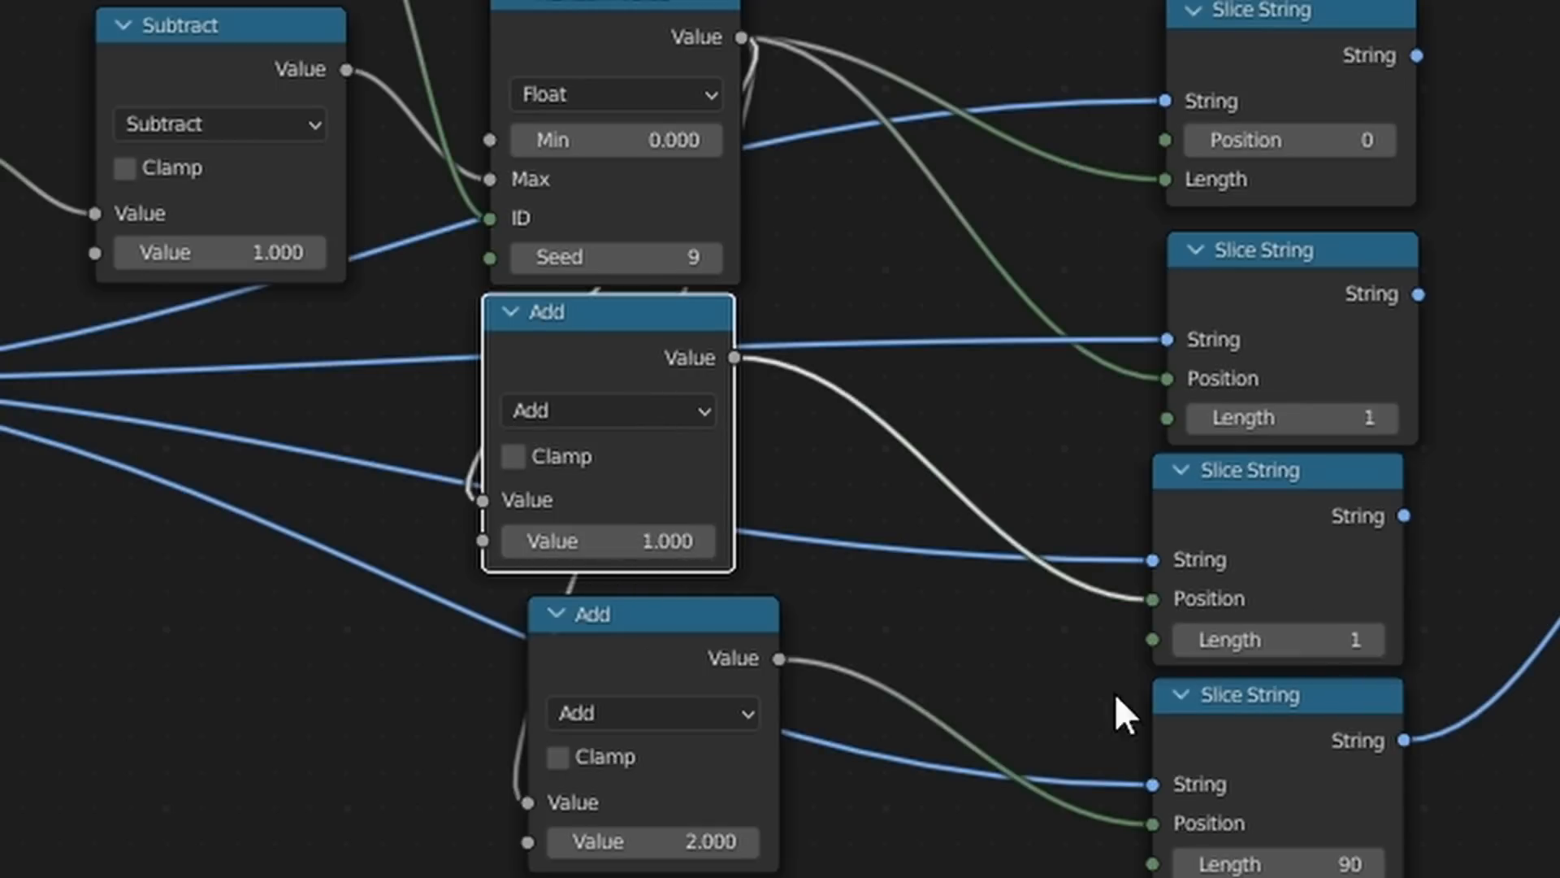
click(633, 659)
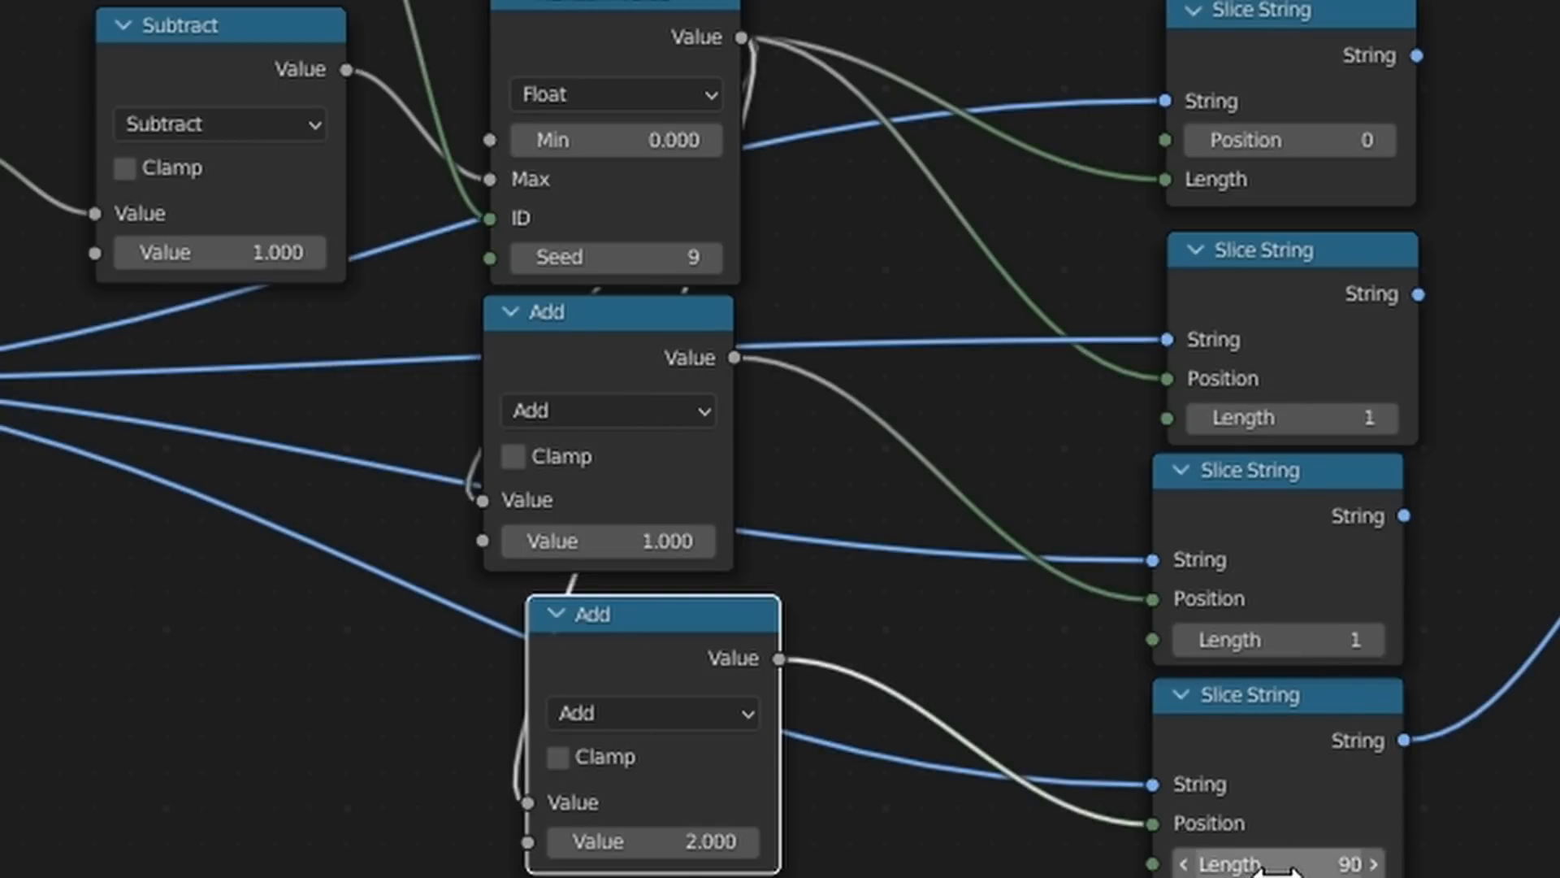
middle_drag(1303, 867, 1263, 780)
scroll(1262, 778, up, 3)
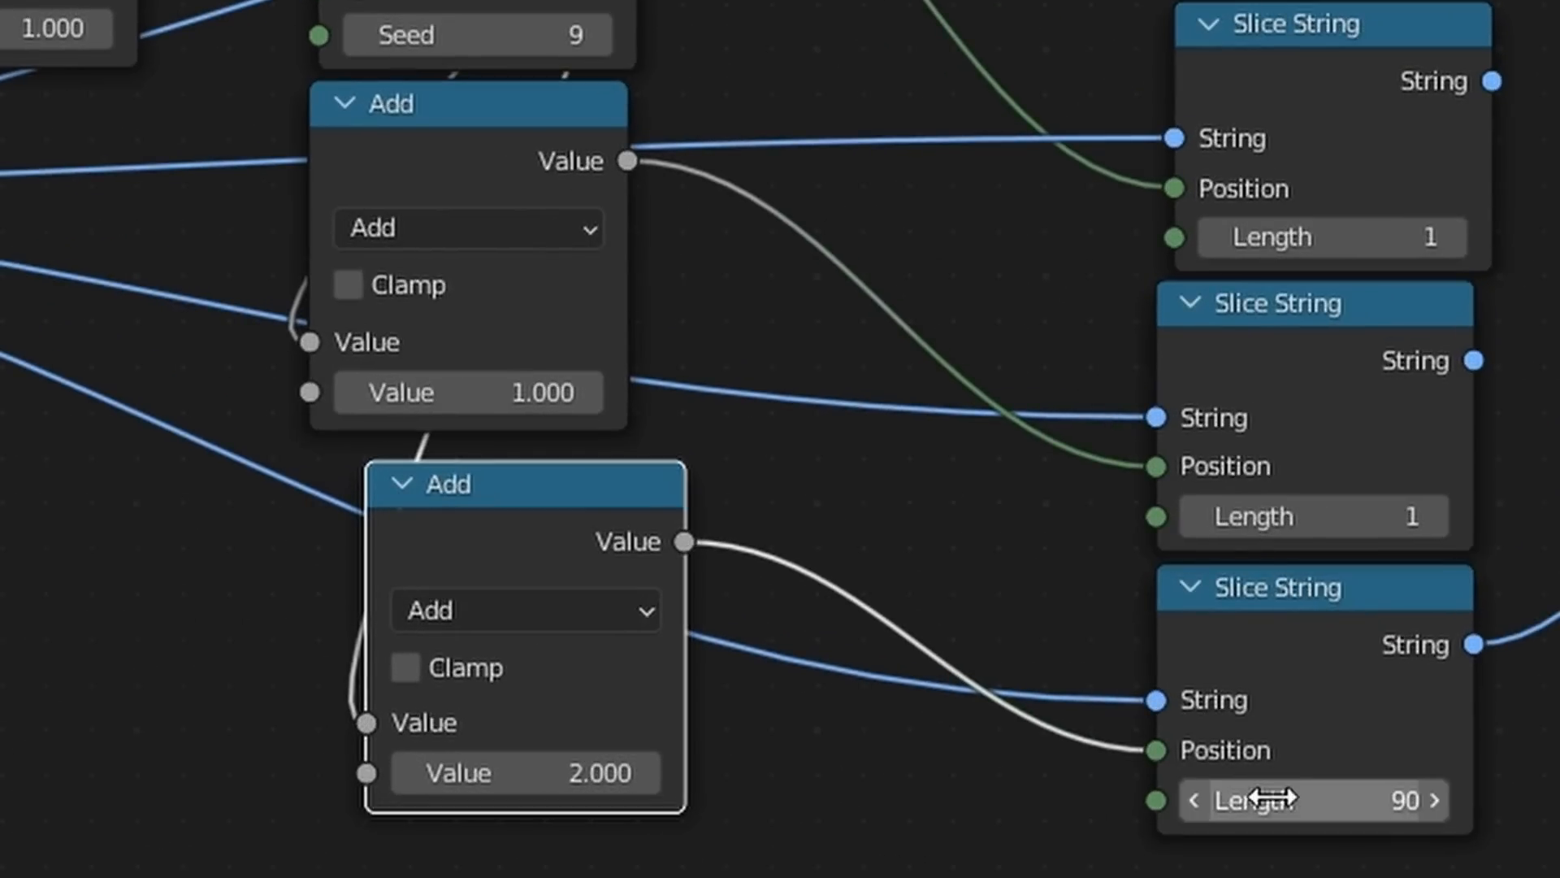
drag(1271, 797, 1521, 797)
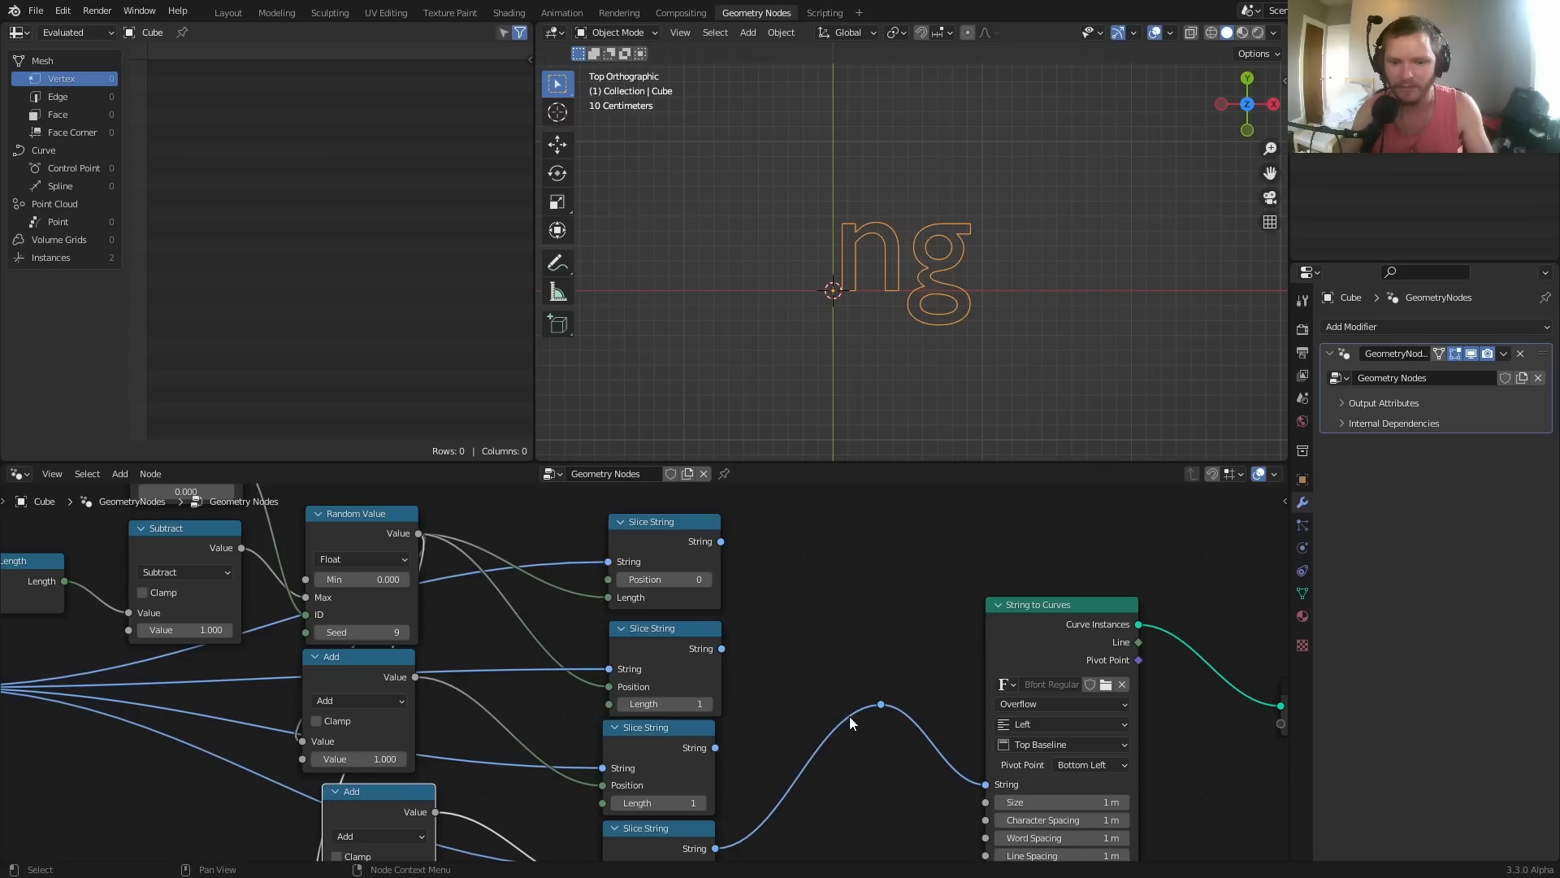
Step: Dissolve the reroute point between the last Slice String and String to Curves, keeping the two nodes linked
drag(853, 728, 889, 686)
key(ctrl+x)
middle_drag(610, 698, 708, 662)
scroll(707, 662, down, 1)
scroll(708, 667, down, 1)
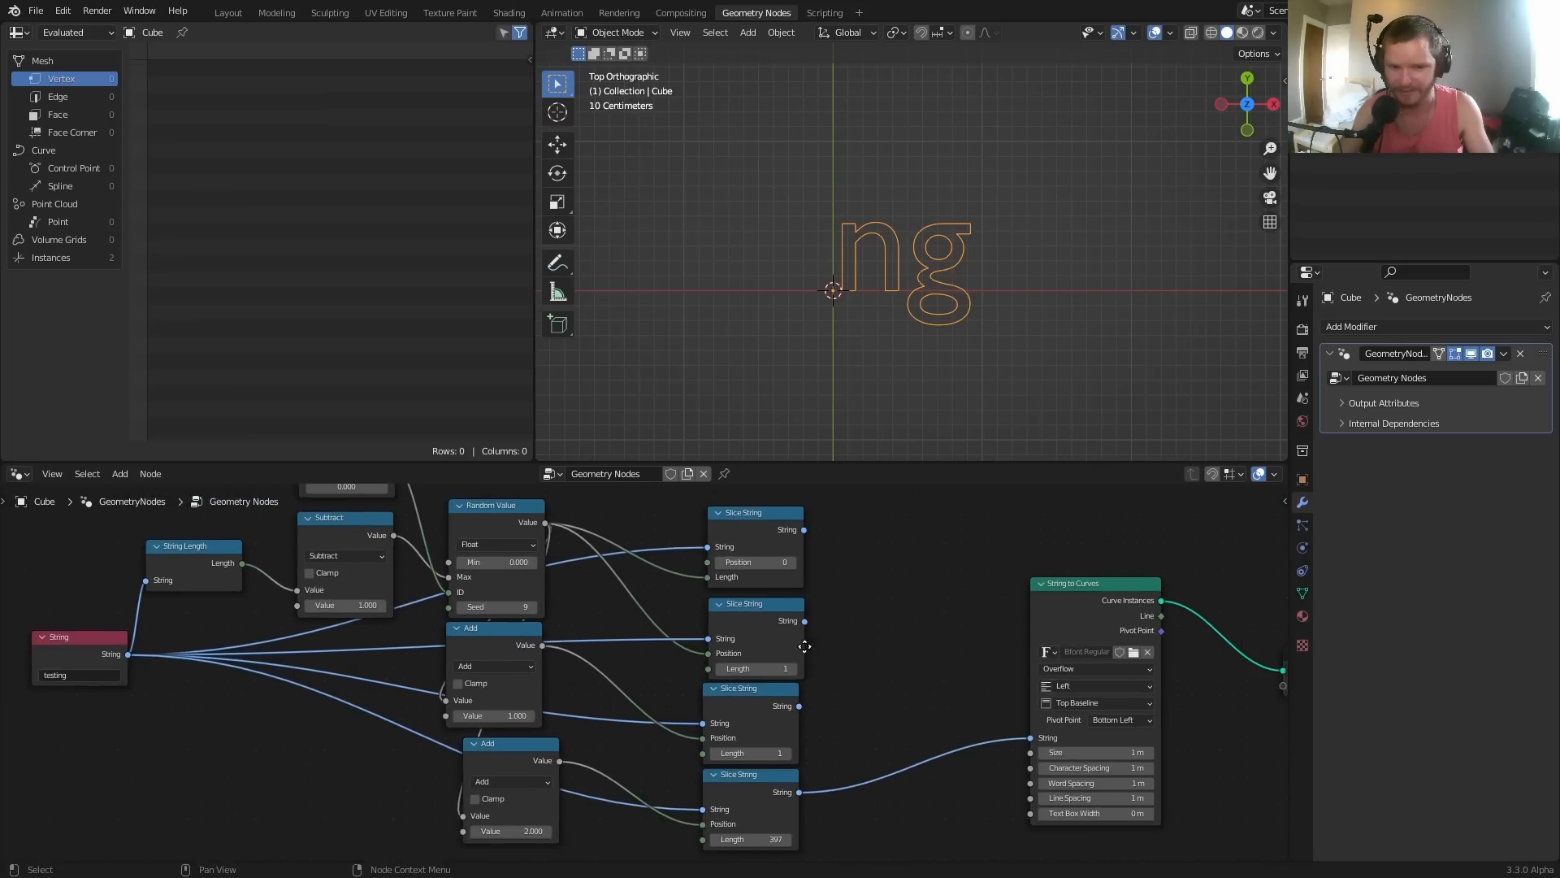
Step: Add a Join Strings node between the Slice String nodes and String to Curves
middle_drag(907, 512, 745, 558)
key(shift+a)
text(joi)
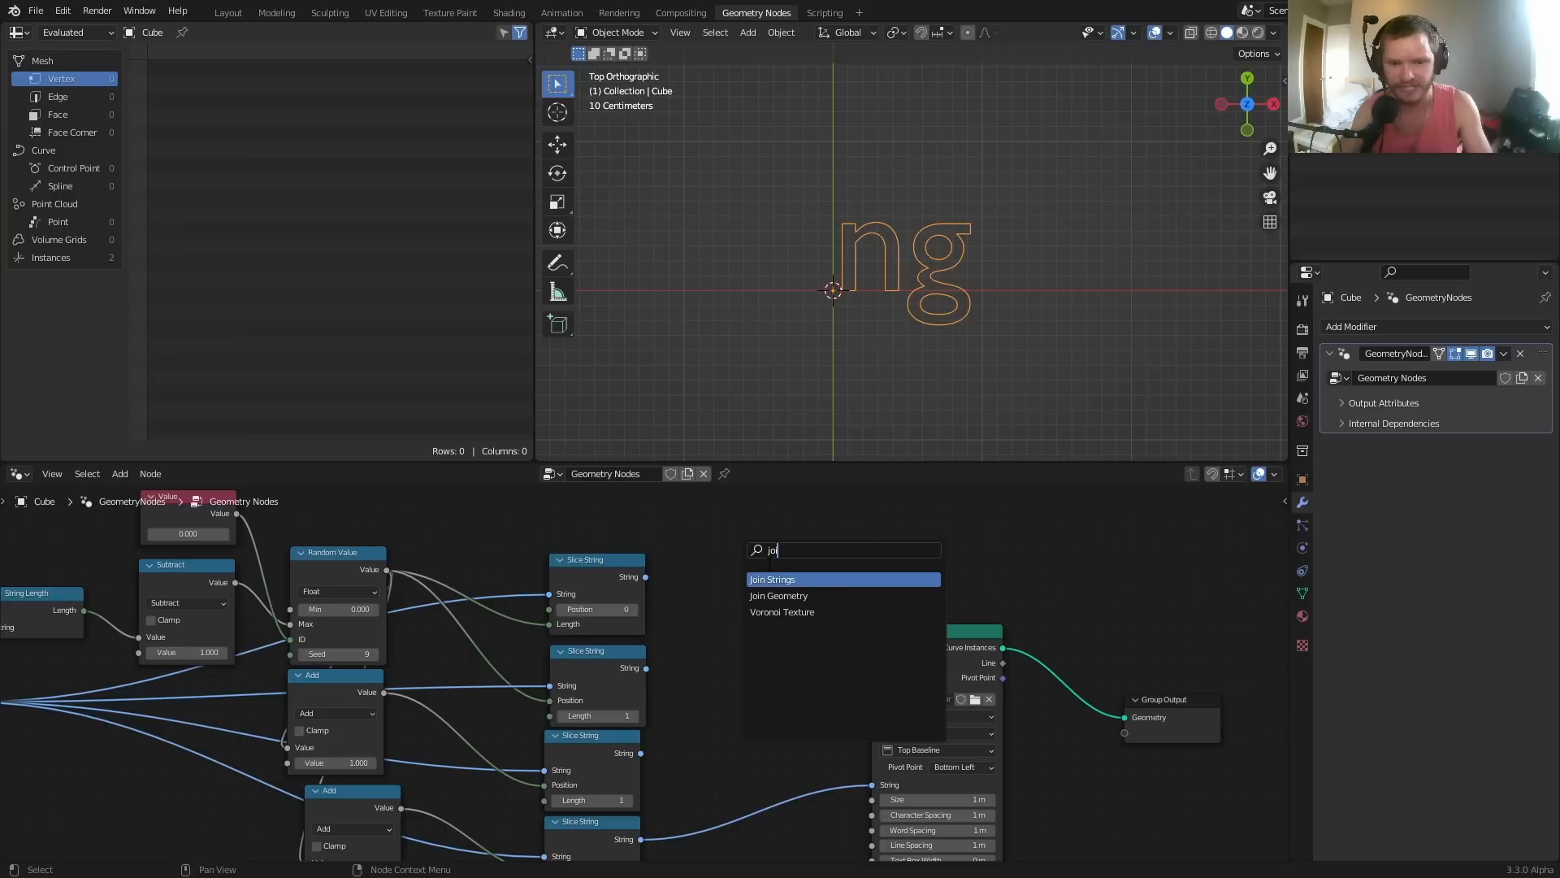
key(Return)
click(752, 636)
scroll(700, 605, up, 6)
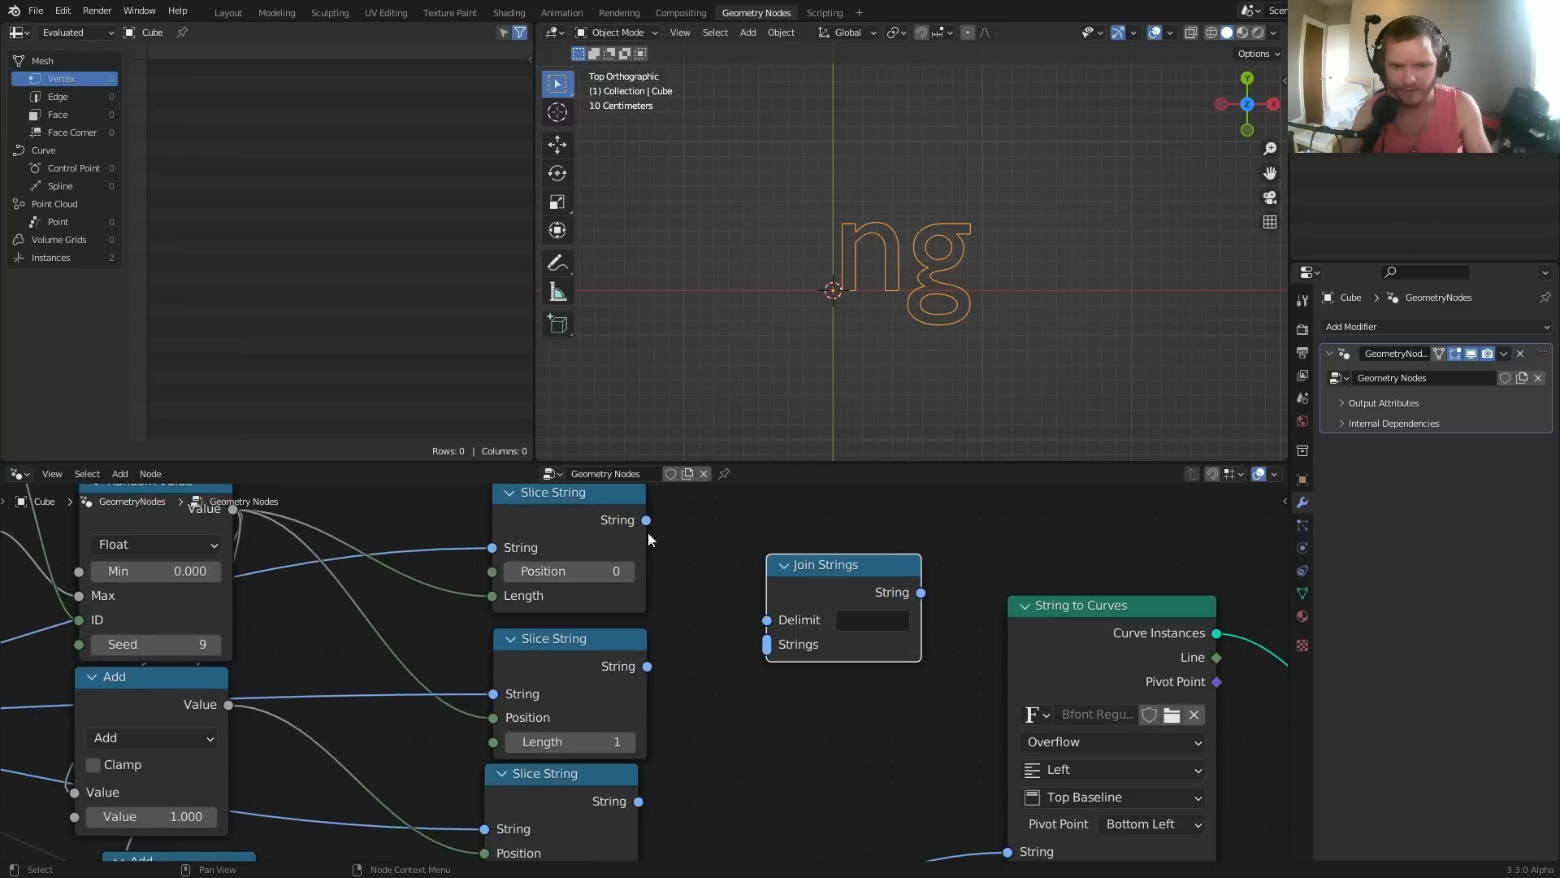
Step: Connect the outputs of the upper three Slice String nodes to the Strings input of Join Strings
click(650, 529)
drag(652, 530, 766, 643)
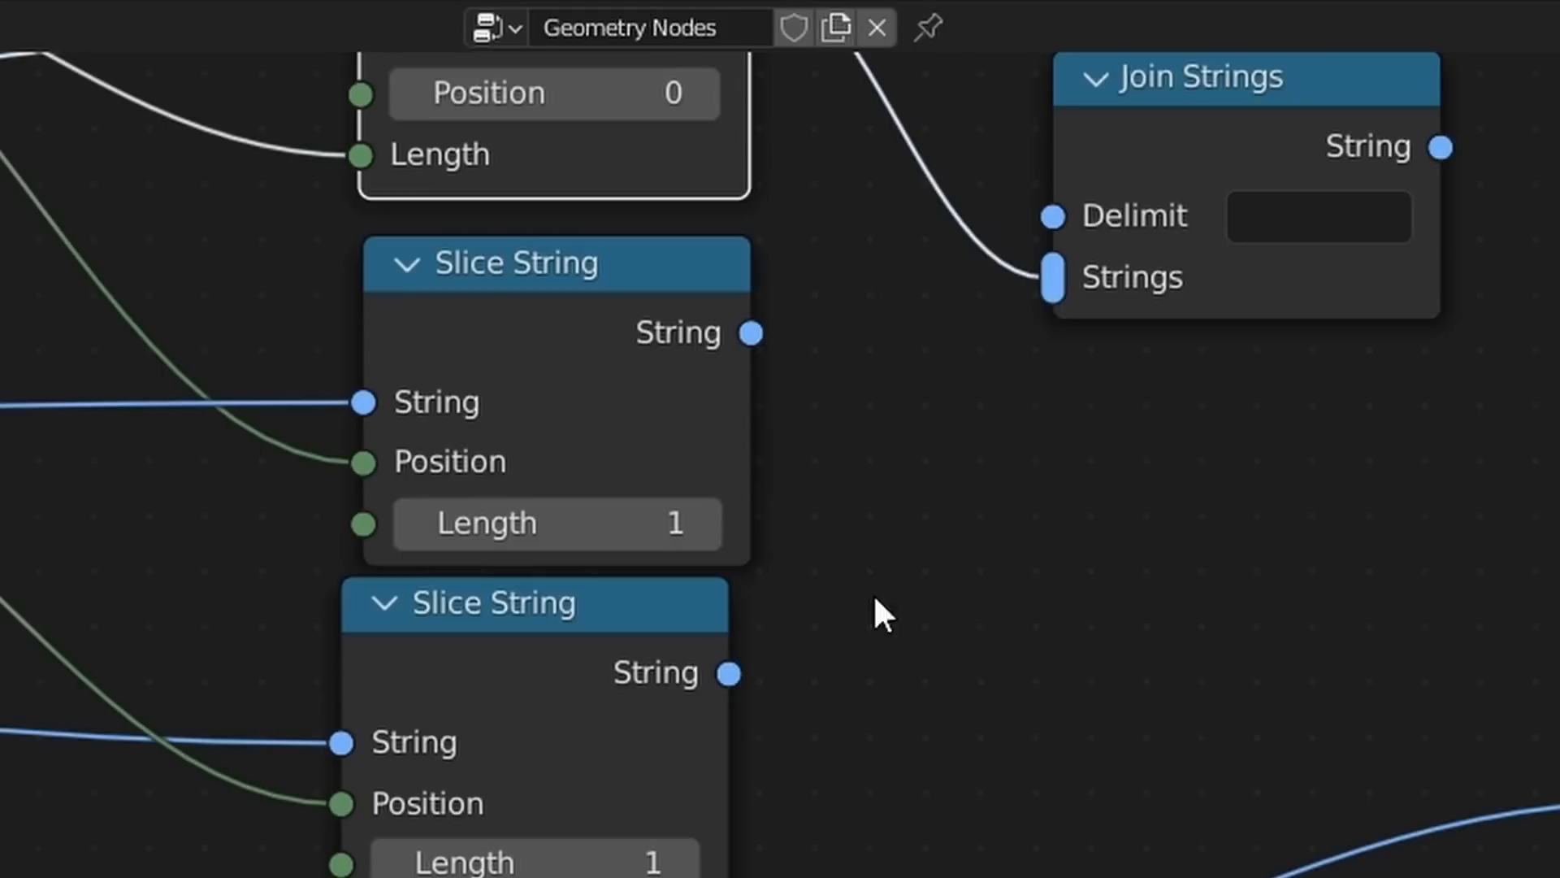
drag(721, 776, 549, 648)
drag(483, 461, 874, 638)
drag(730, 676, 1044, 284)
drag(749, 329, 1044, 299)
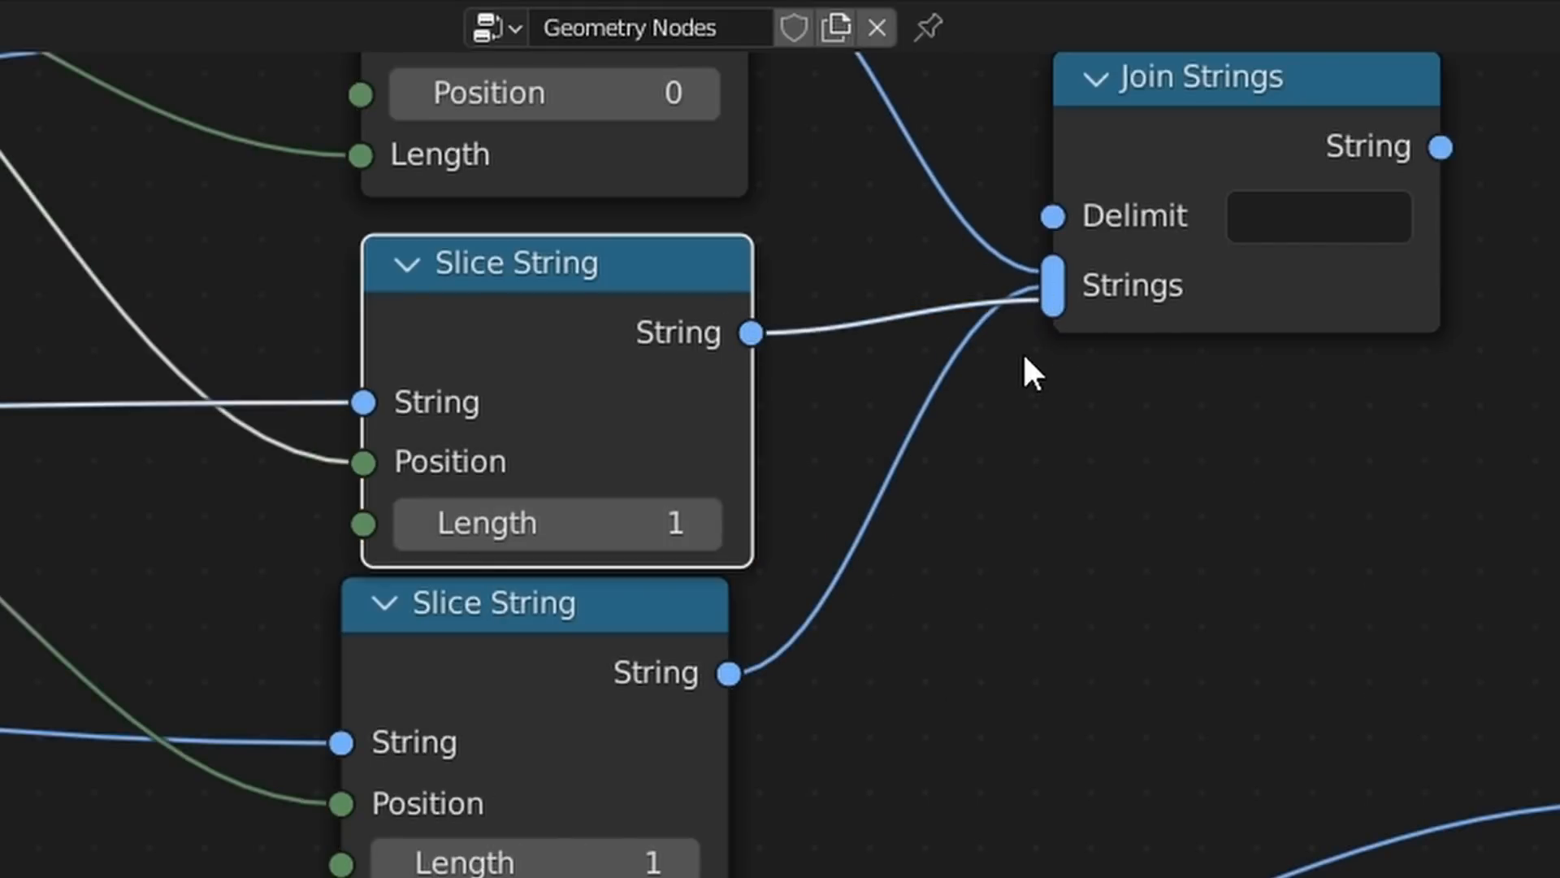
Step: Connect the last Slice String to Join Strings and feed the joined result into String to Curves
scroll(1024, 358, up, 2)
scroll(1081, 334, down, 6)
middle_drag(1012, 506, 1027, 410)
scroll(1006, 445, down, 3)
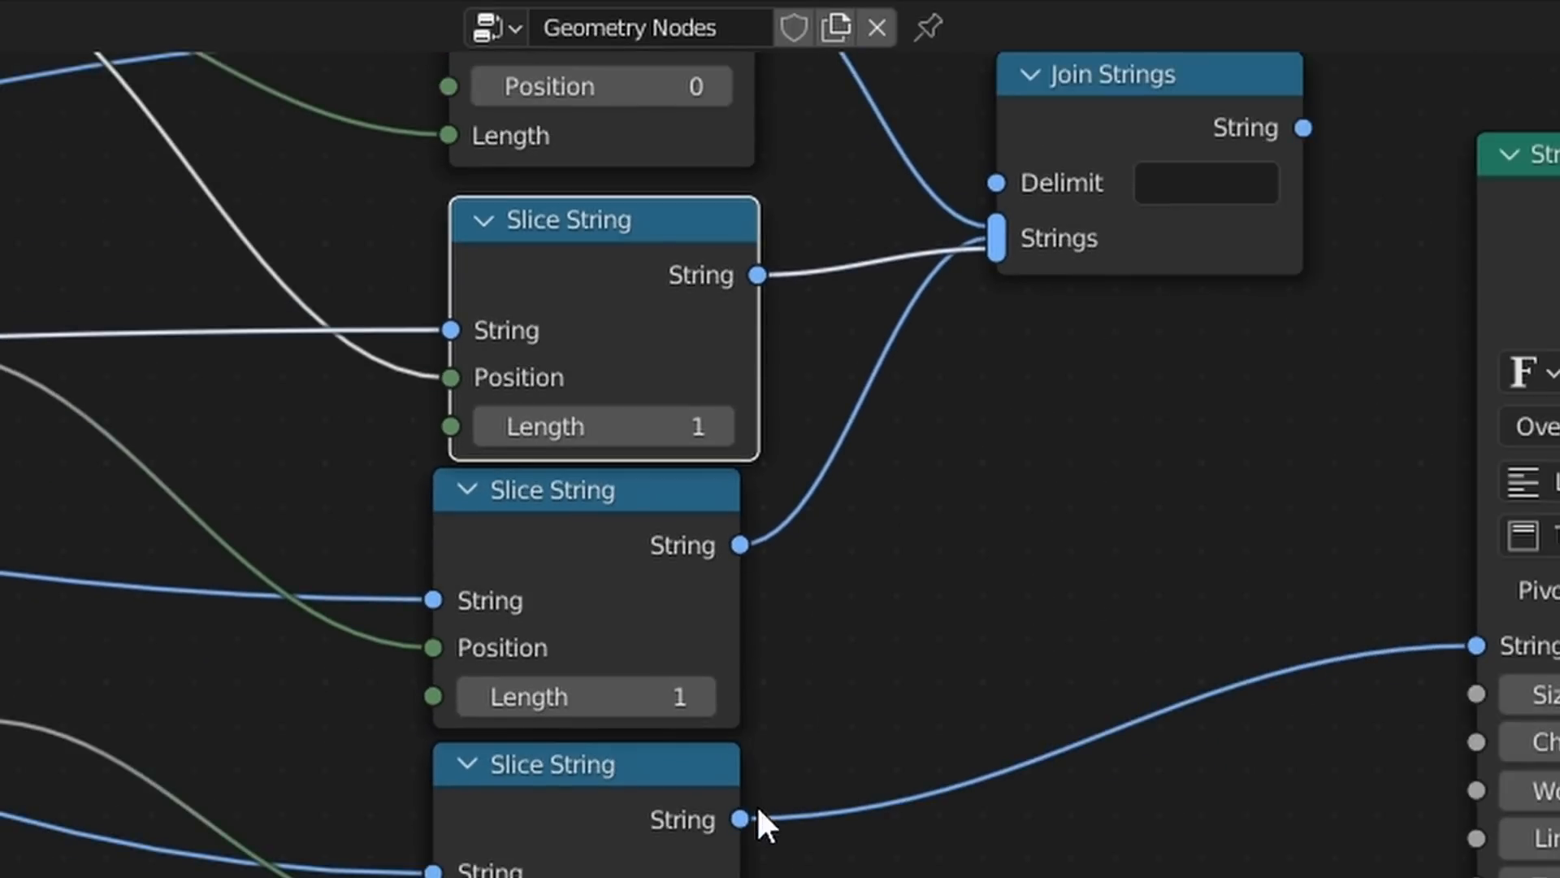
drag(757, 805, 1002, 252)
drag(1303, 128, 1444, 553)
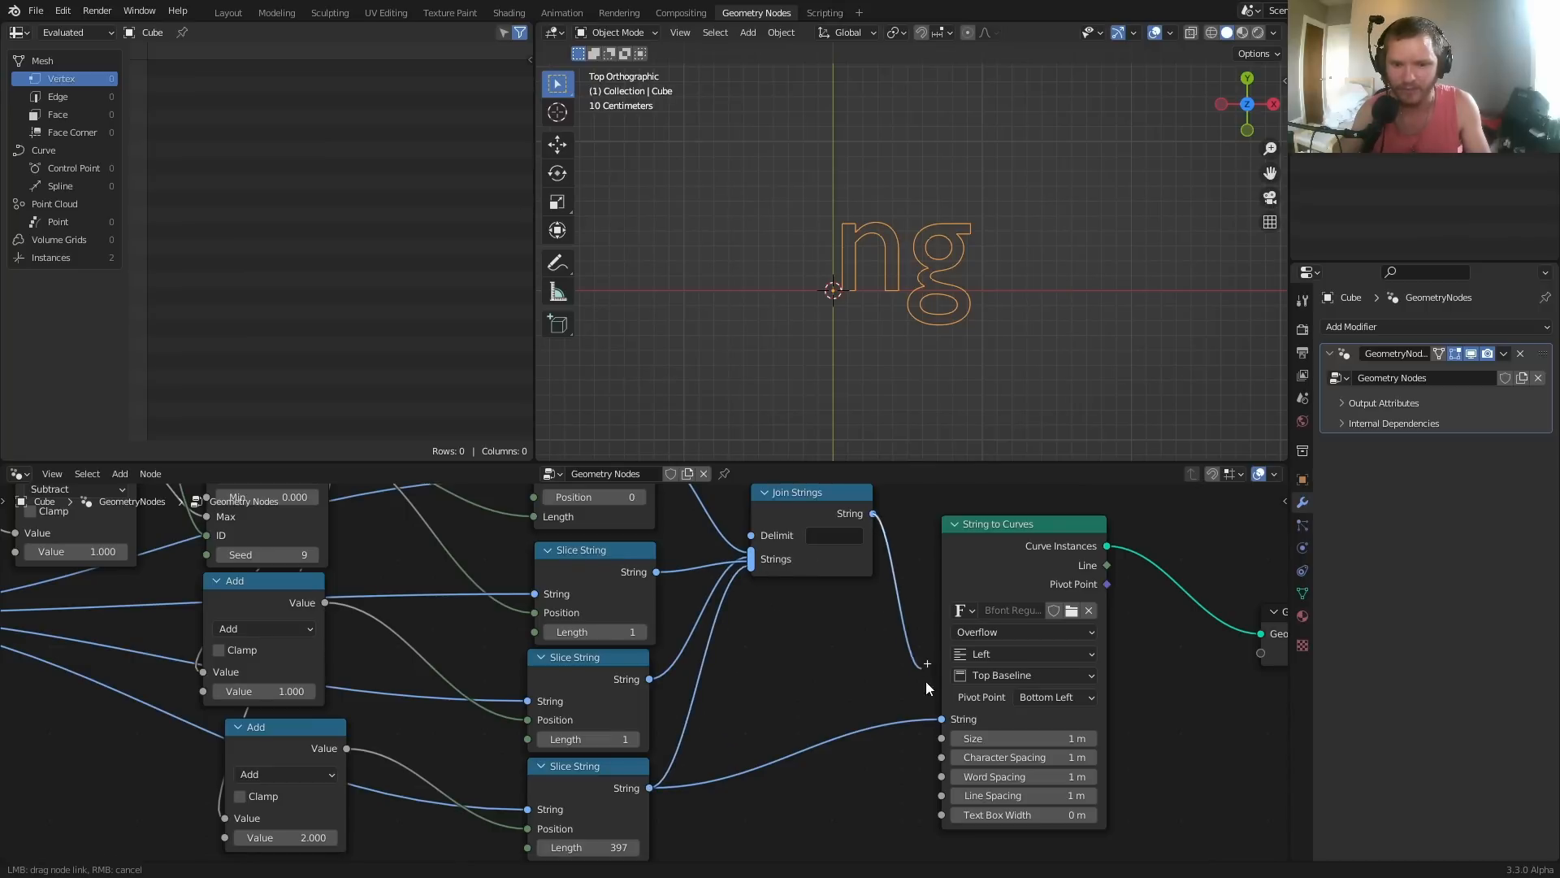
drag(926, 688, 941, 718)
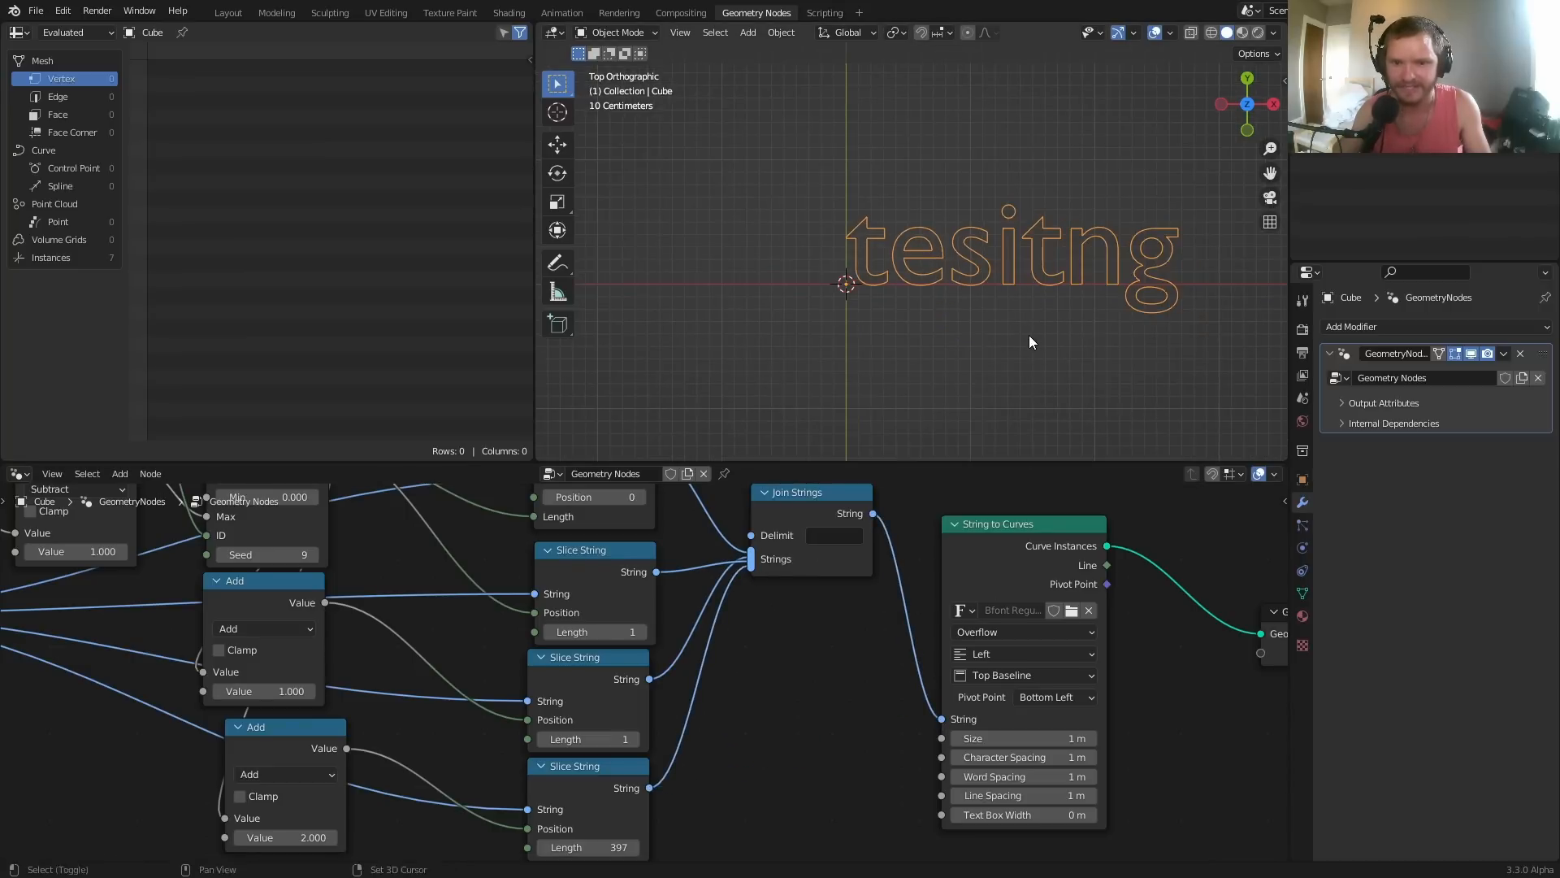
shift+middle_drag(1029, 334, 923, 389)
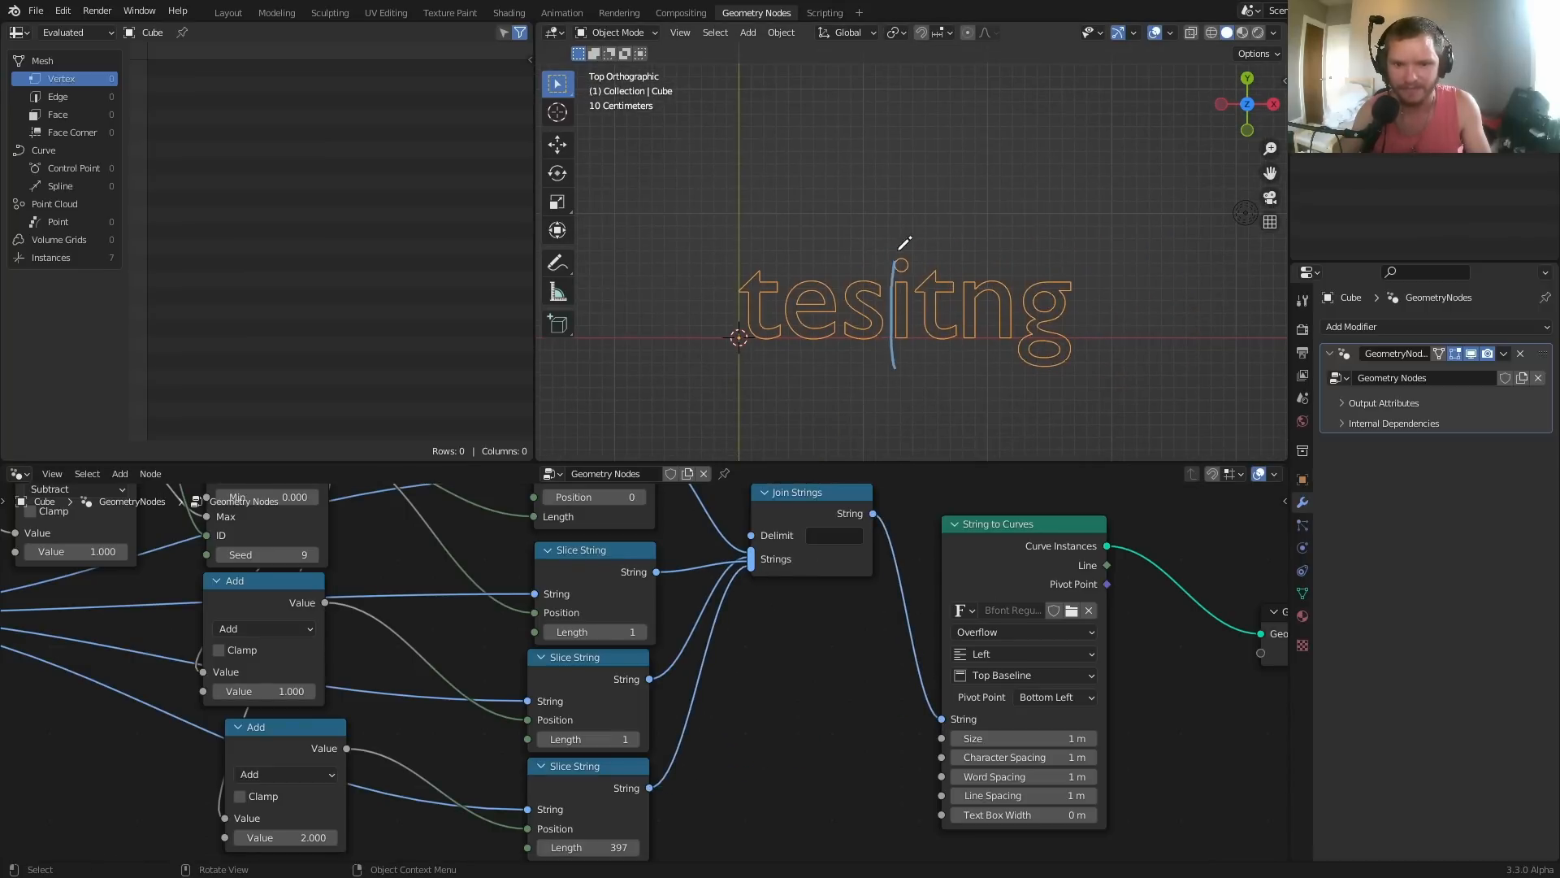
mouse_move(904, 243)
mouse_down()
mouse_move(952, 334)
mouse_move(915, 344)
mouse_up()
key(Escape)
Step: Change the Random Value node's Seed to 37
middle_drag(403, 620, 801, 636)
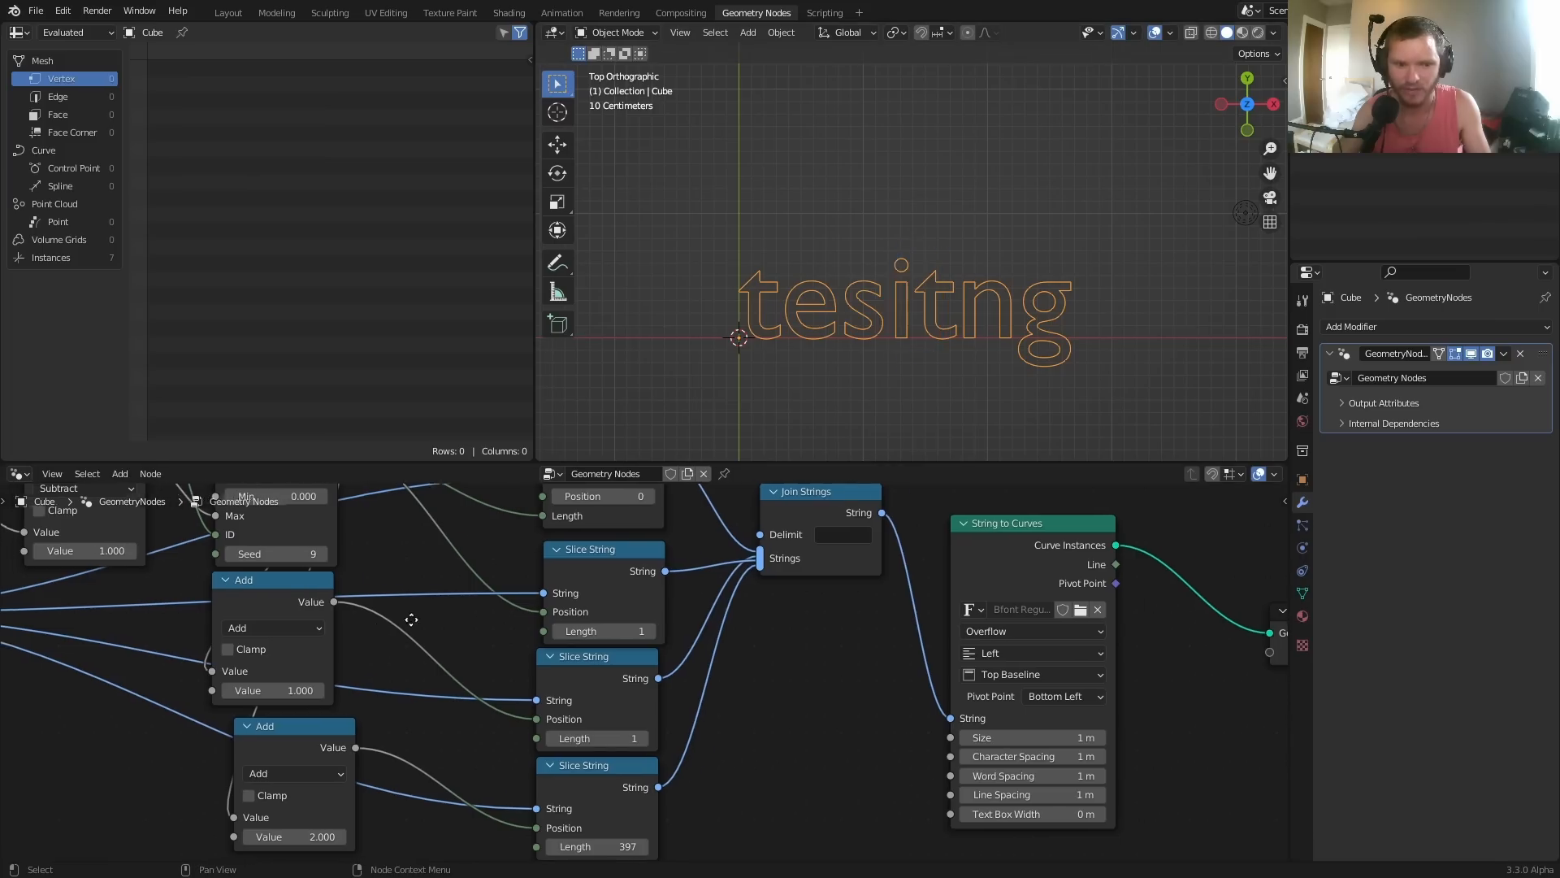
scroll(657, 624, down, 2)
middle_drag(651, 588, 617, 655)
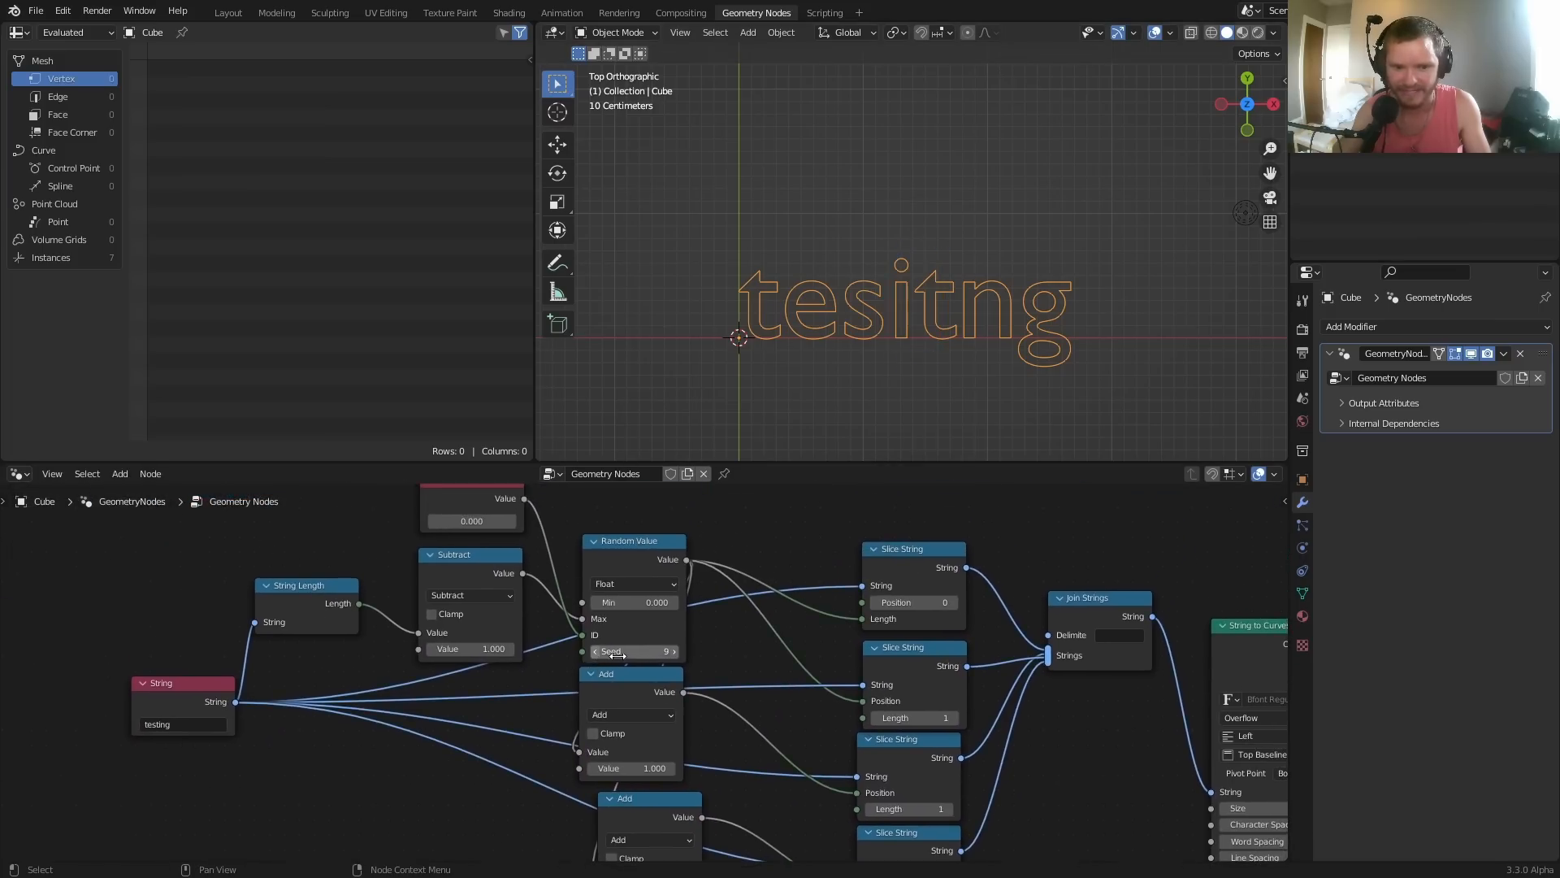
drag(676, 654, 743, 653)
Step: Add a Value node linked to the Random Value's Seed and place it below the String node
scroll(1021, 554, up, 2)
drag(1039, 562, 453, 732)
text(value)
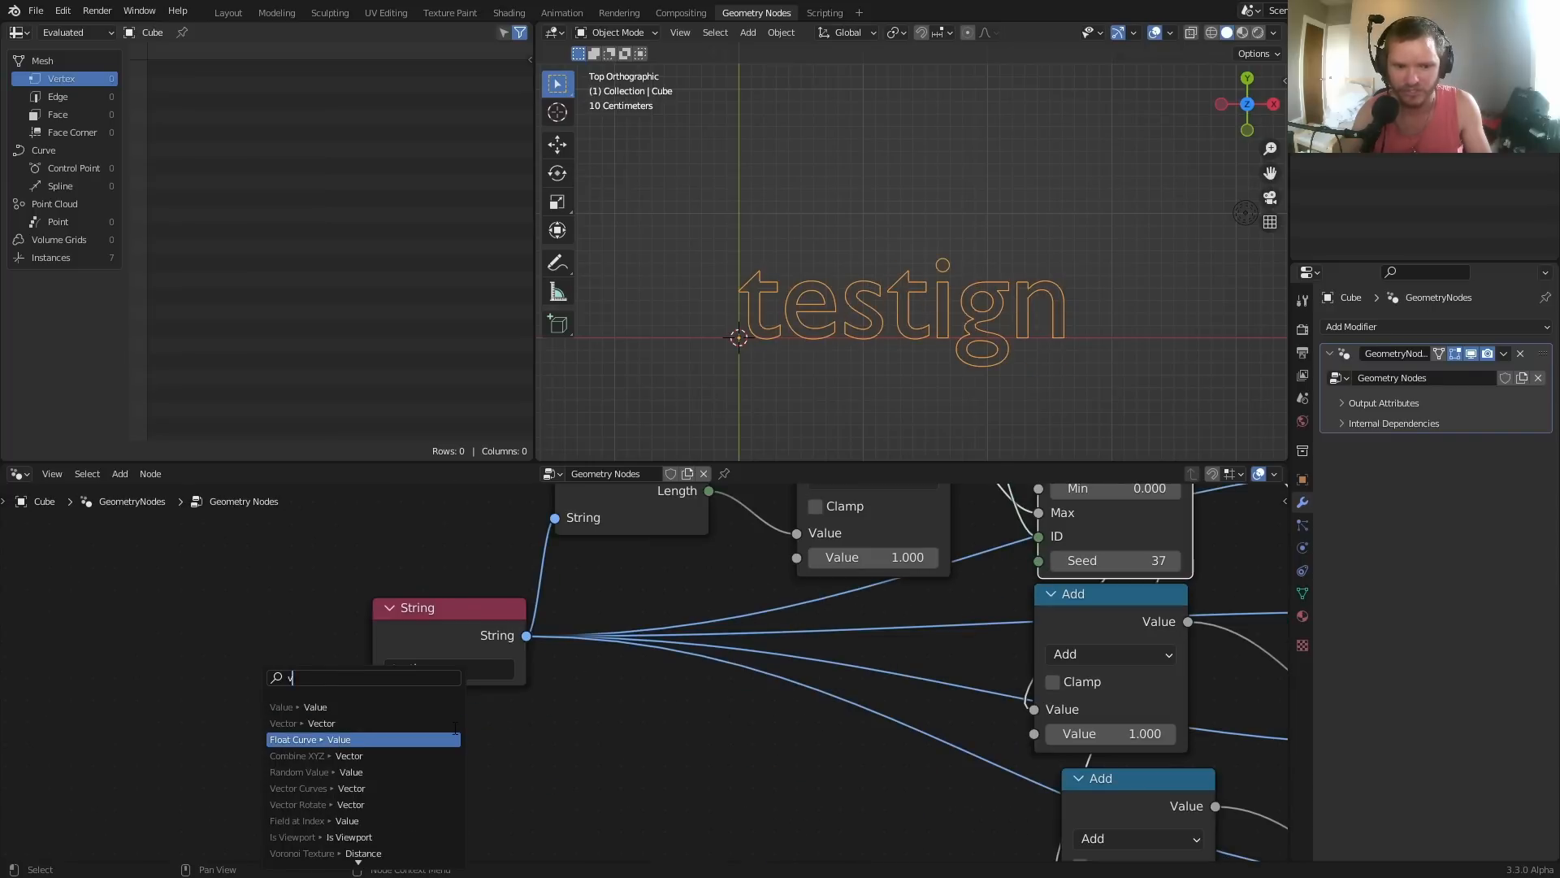
key(Return)
click(480, 699)
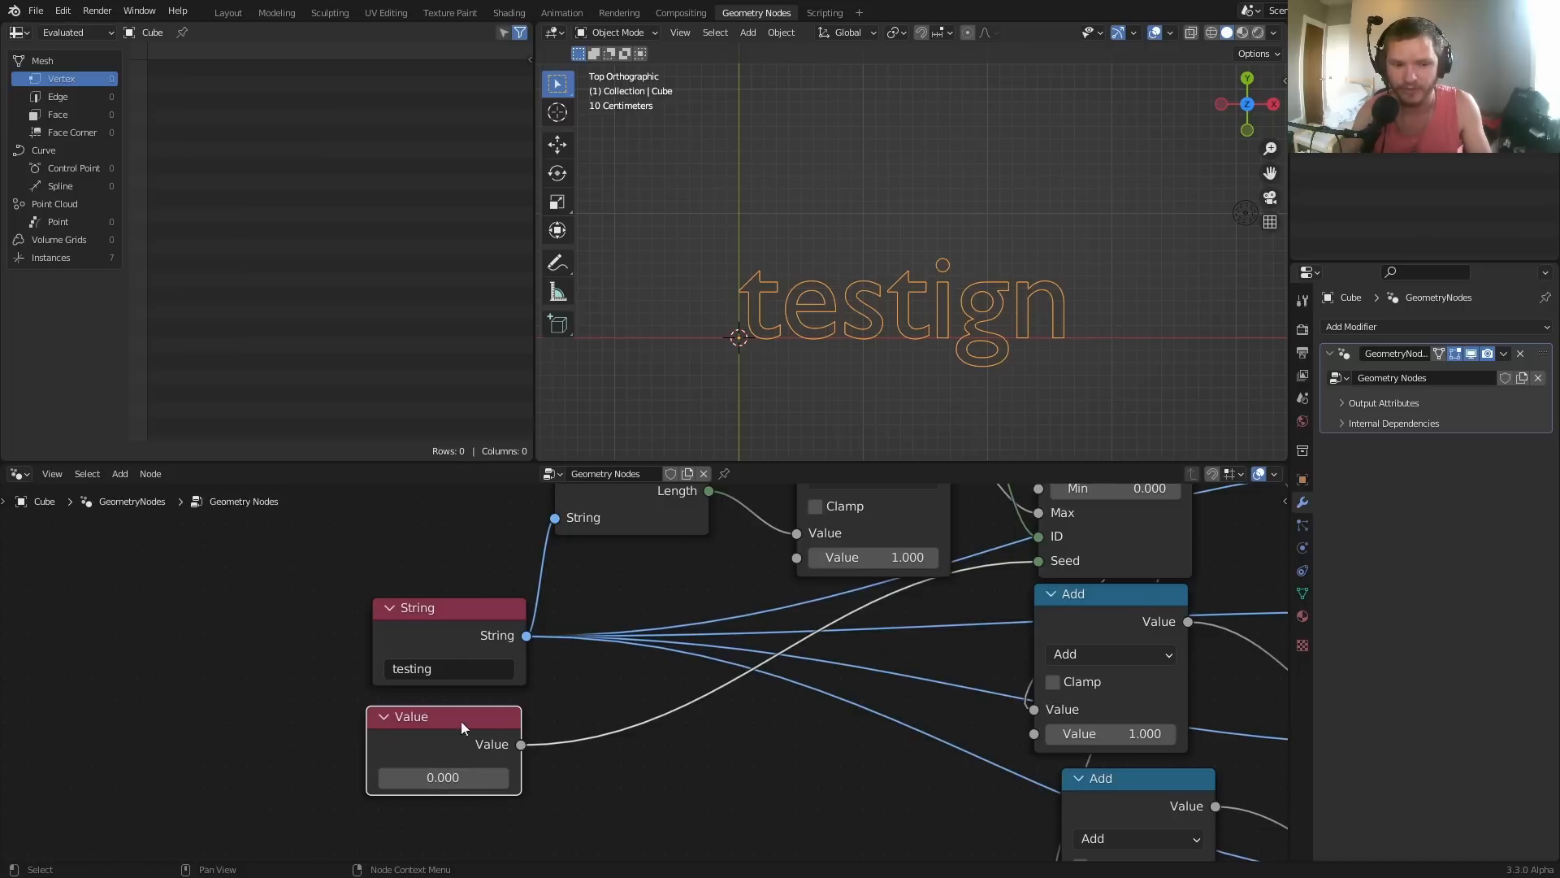
Step: Route the String links through a reroute, group all nodes between the String and Value inputs and String to Curves, and exit the group
drag(463, 636, 438, 638)
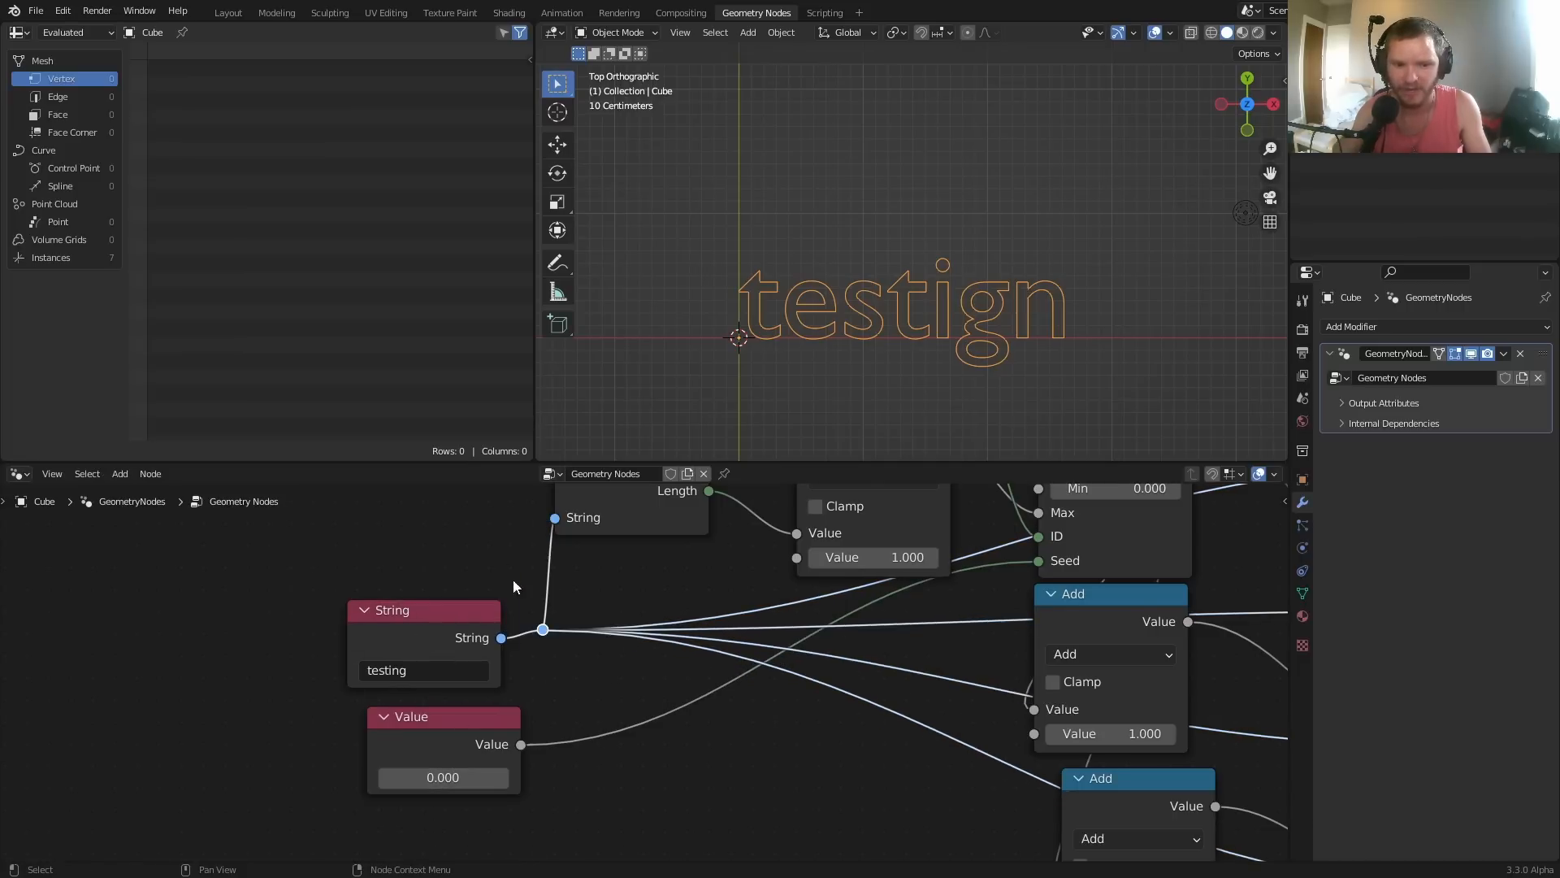
key(Home)
drag(974, 800, 426, 514)
key(ctrl+g)
key(Tab)
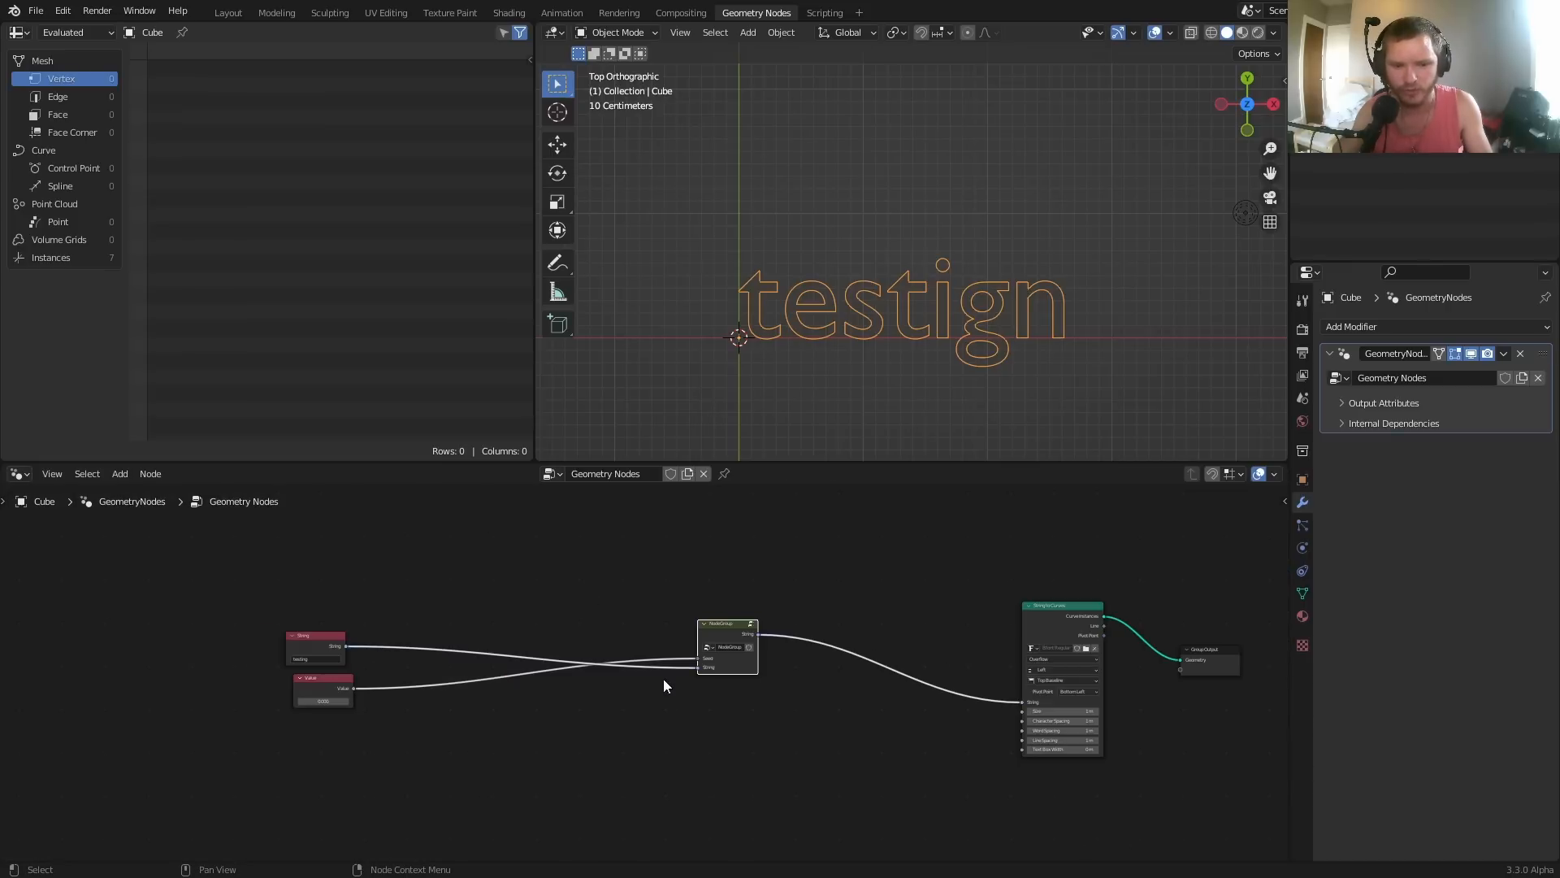
Step: Move the String and Value nodes next to the node group and delete the Value node
scroll(642, 681, up, 4)
drag(411, 741, 165, 611)
key(g)
click(648, 587)
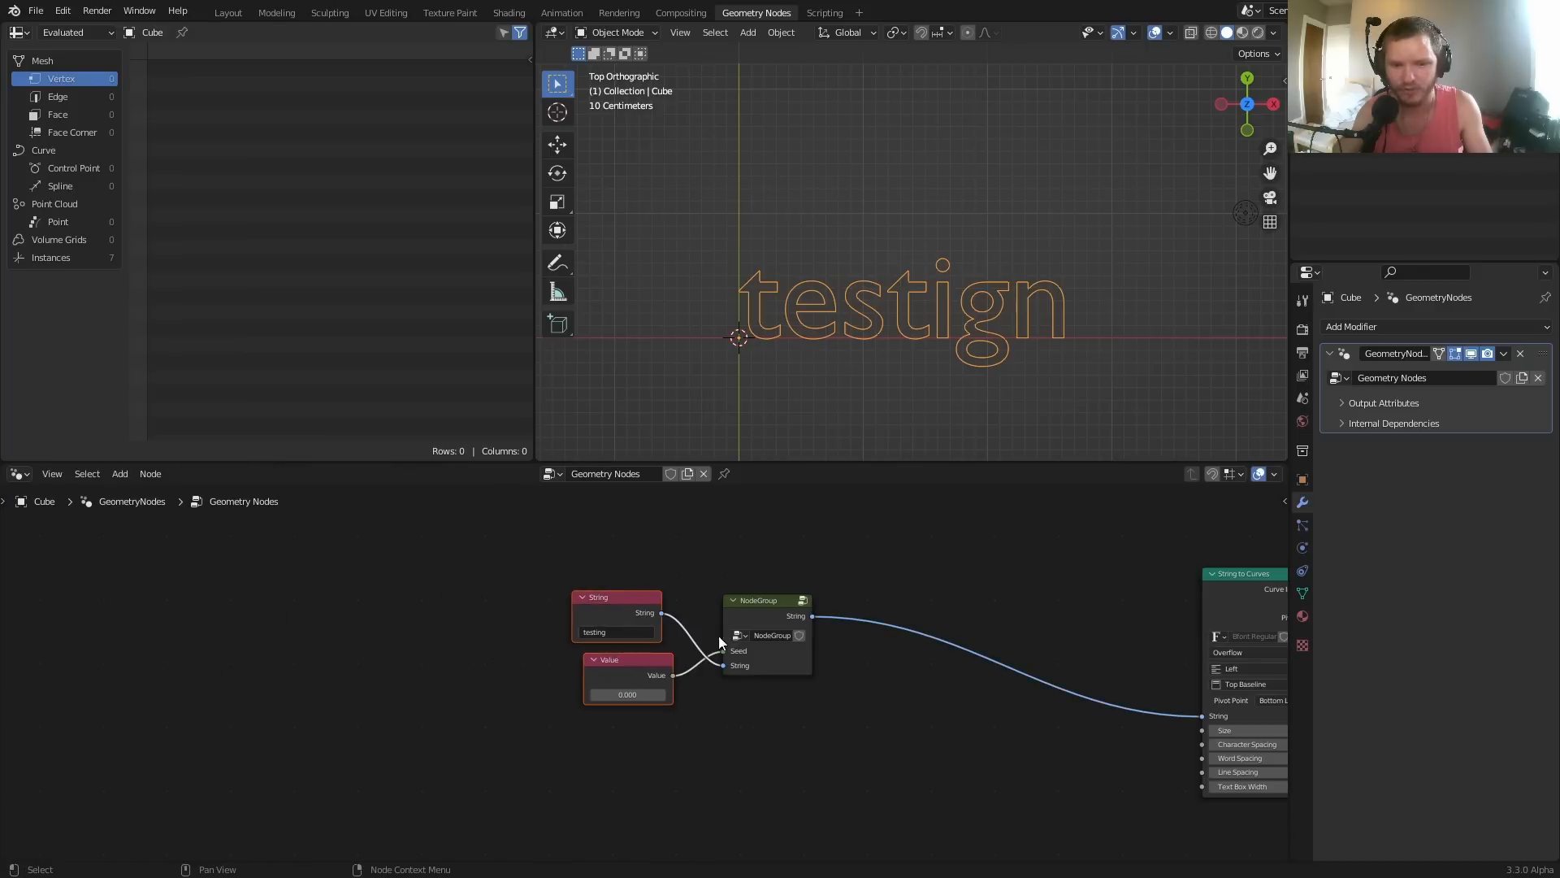
scroll(775, 647, up, 4)
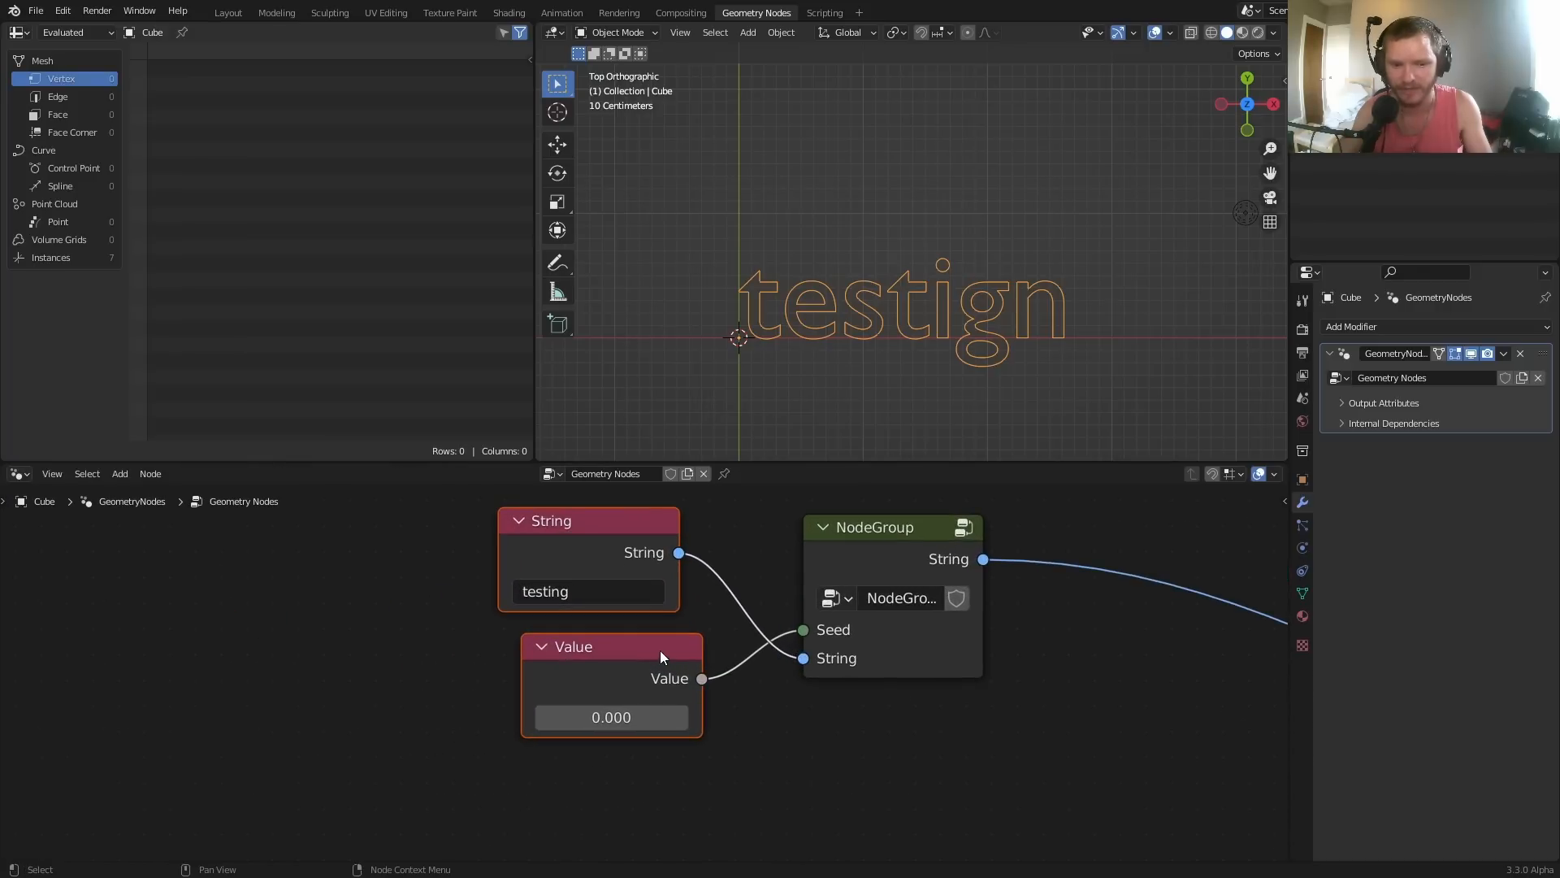
click(660, 650)
key(x)
Step: Duplicate the node group in series until seven are chained between the String node and String to Curves
scroll(634, 626, down, 3)
click(582, 592)
key(shift+d)
click(787, 632)
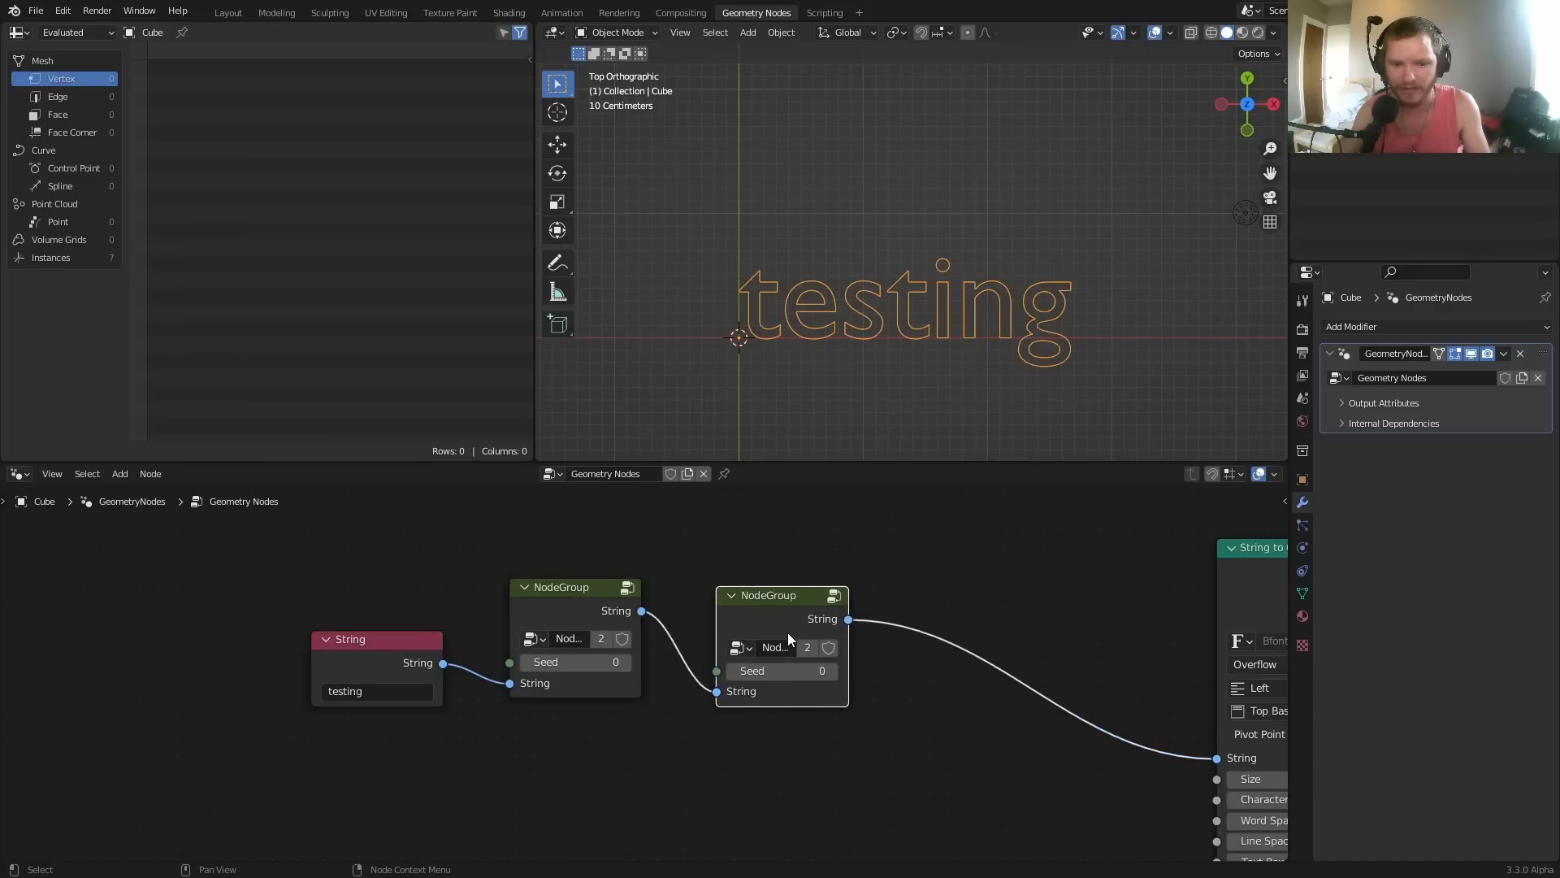
scroll(792, 634, down, 4)
middle_drag(792, 634, 633, 636)
key(shift+d)
click(762, 644)
key(shift+d)
click(819, 653)
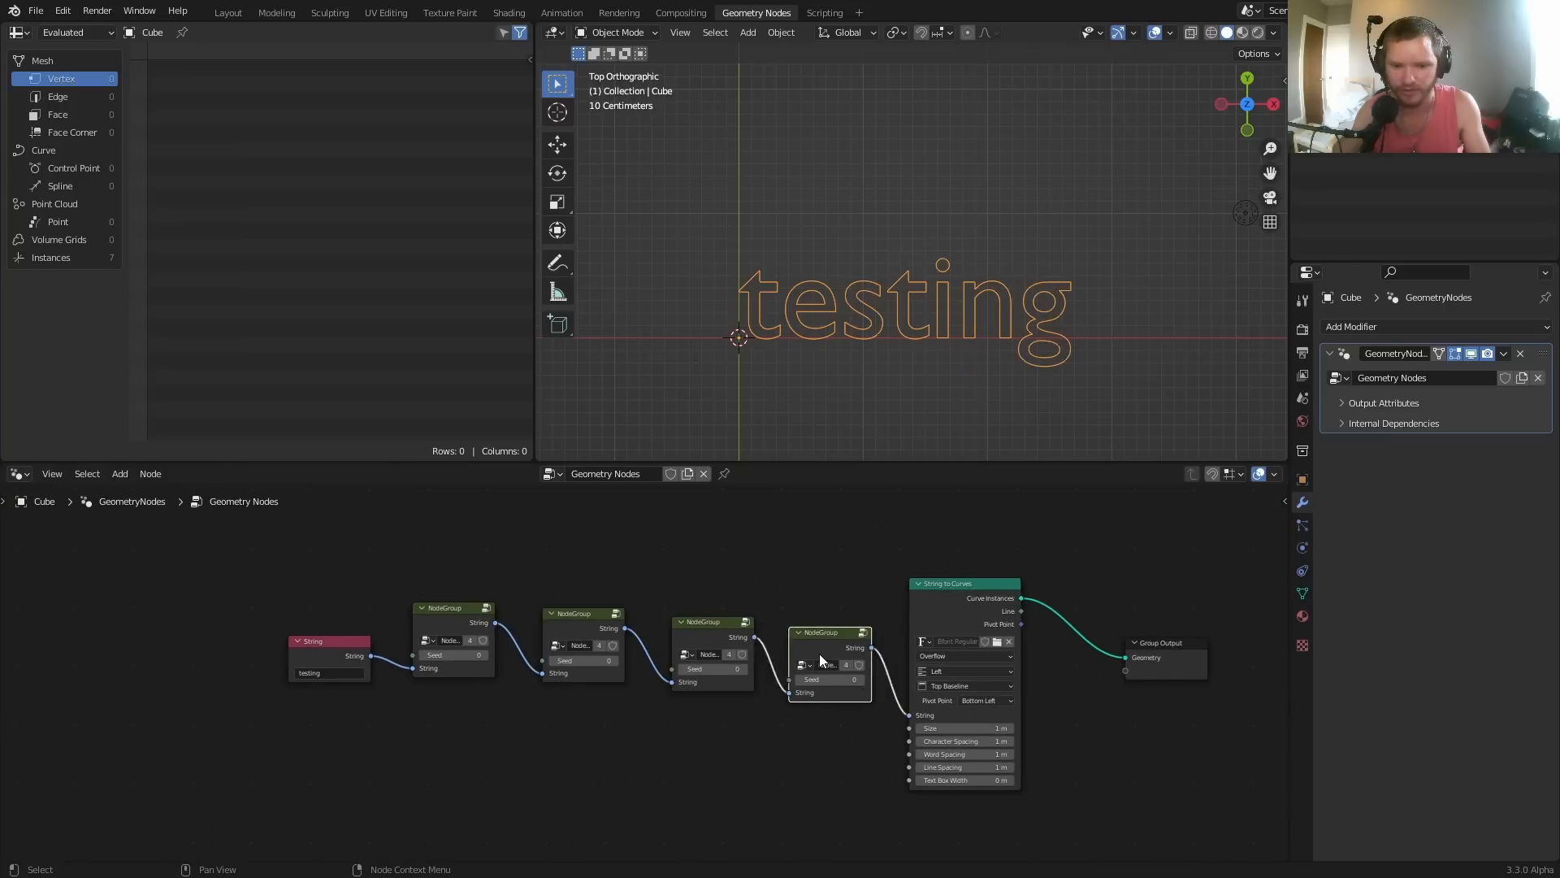
key(shift+d)
click(933, 661)
drag(1014, 667, 1031, 668)
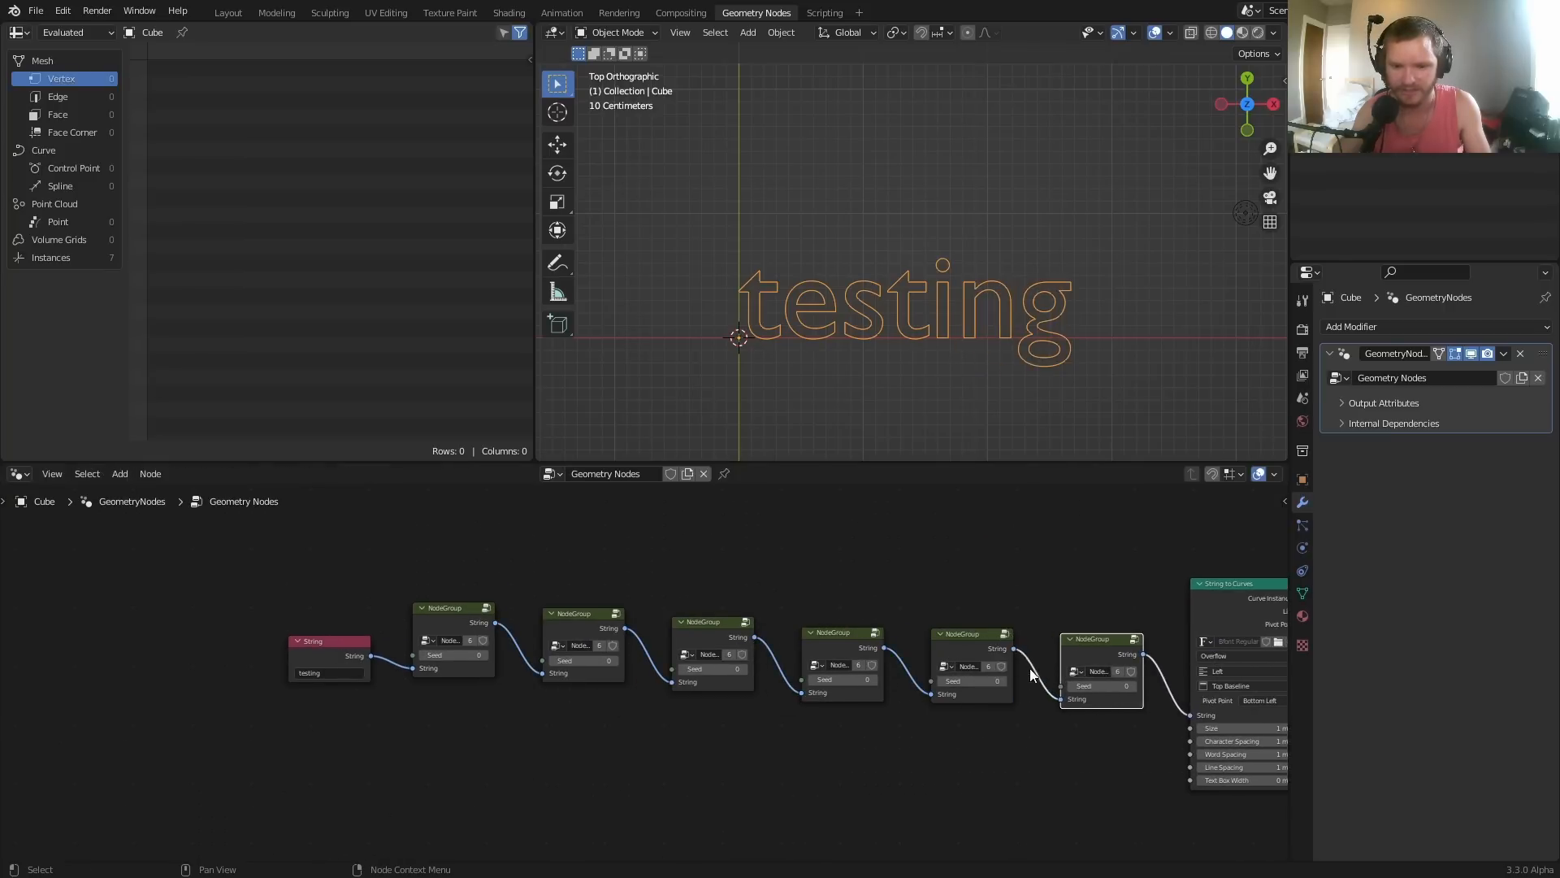
Step: Set the Seed of the second through seventh node groups to 1, 2, 3, 4, 5 and 6 in order
middle_drag(699, 658, 861, 681)
scroll(645, 676, up, 6)
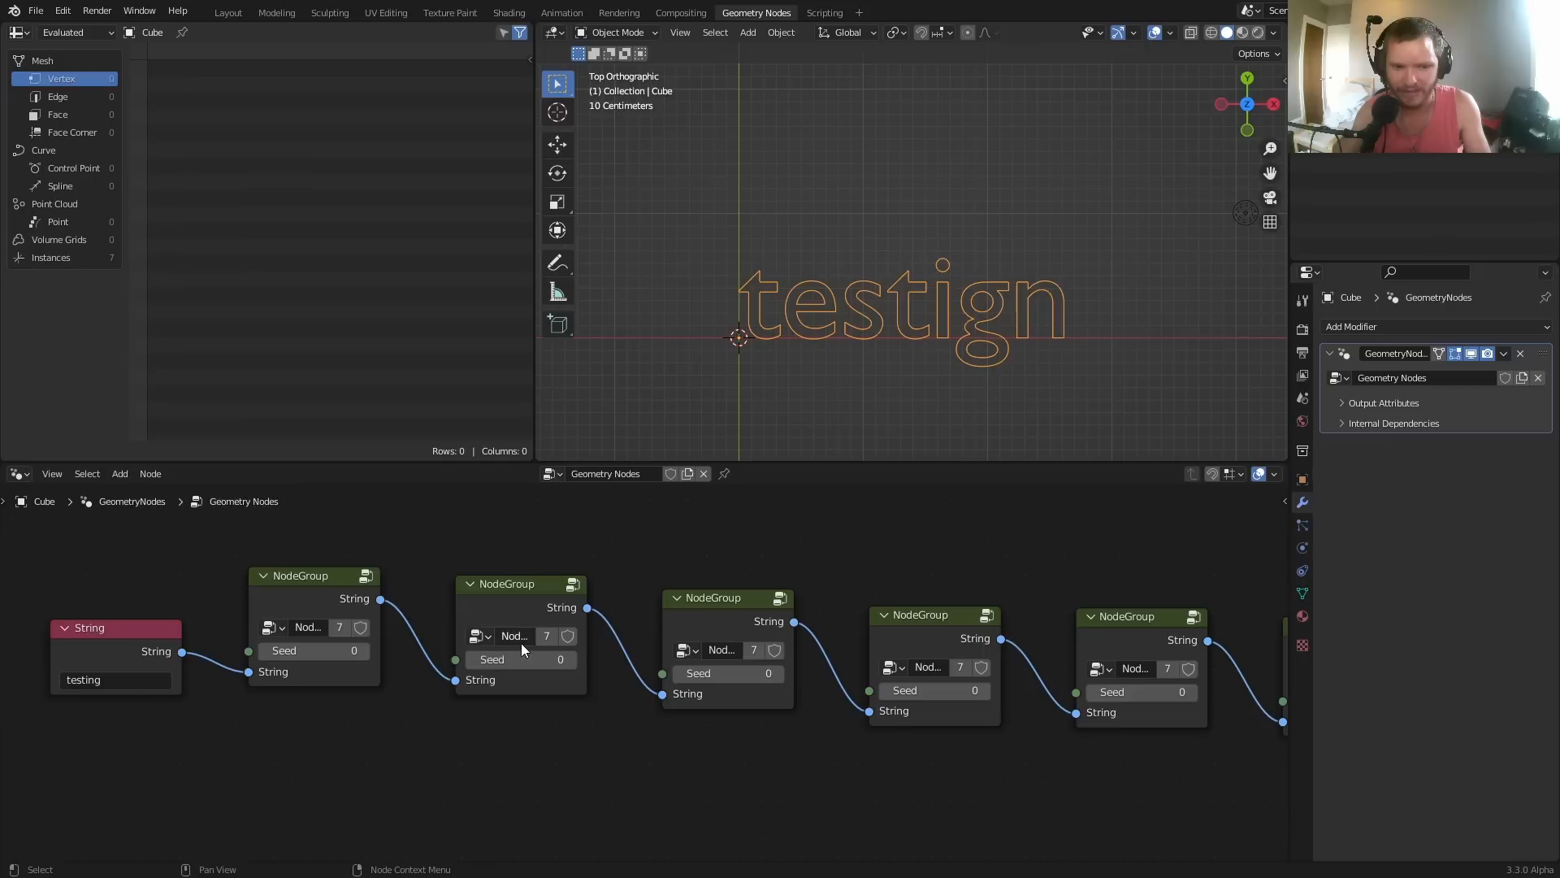
click(523, 655)
text(1)
key(Return)
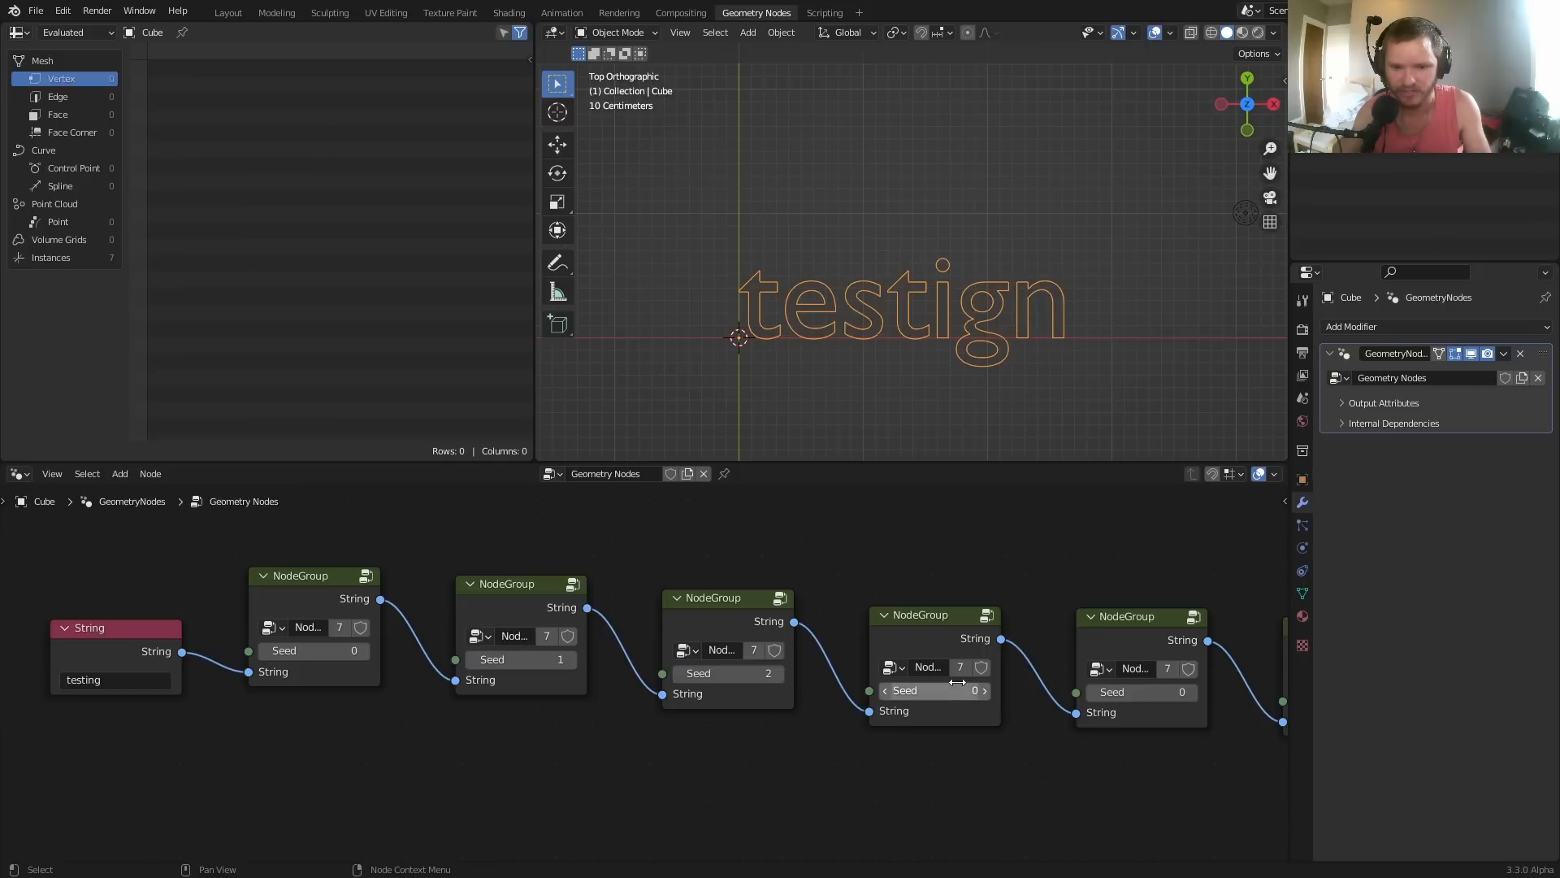
middle_drag(992, 753, 688, 740)
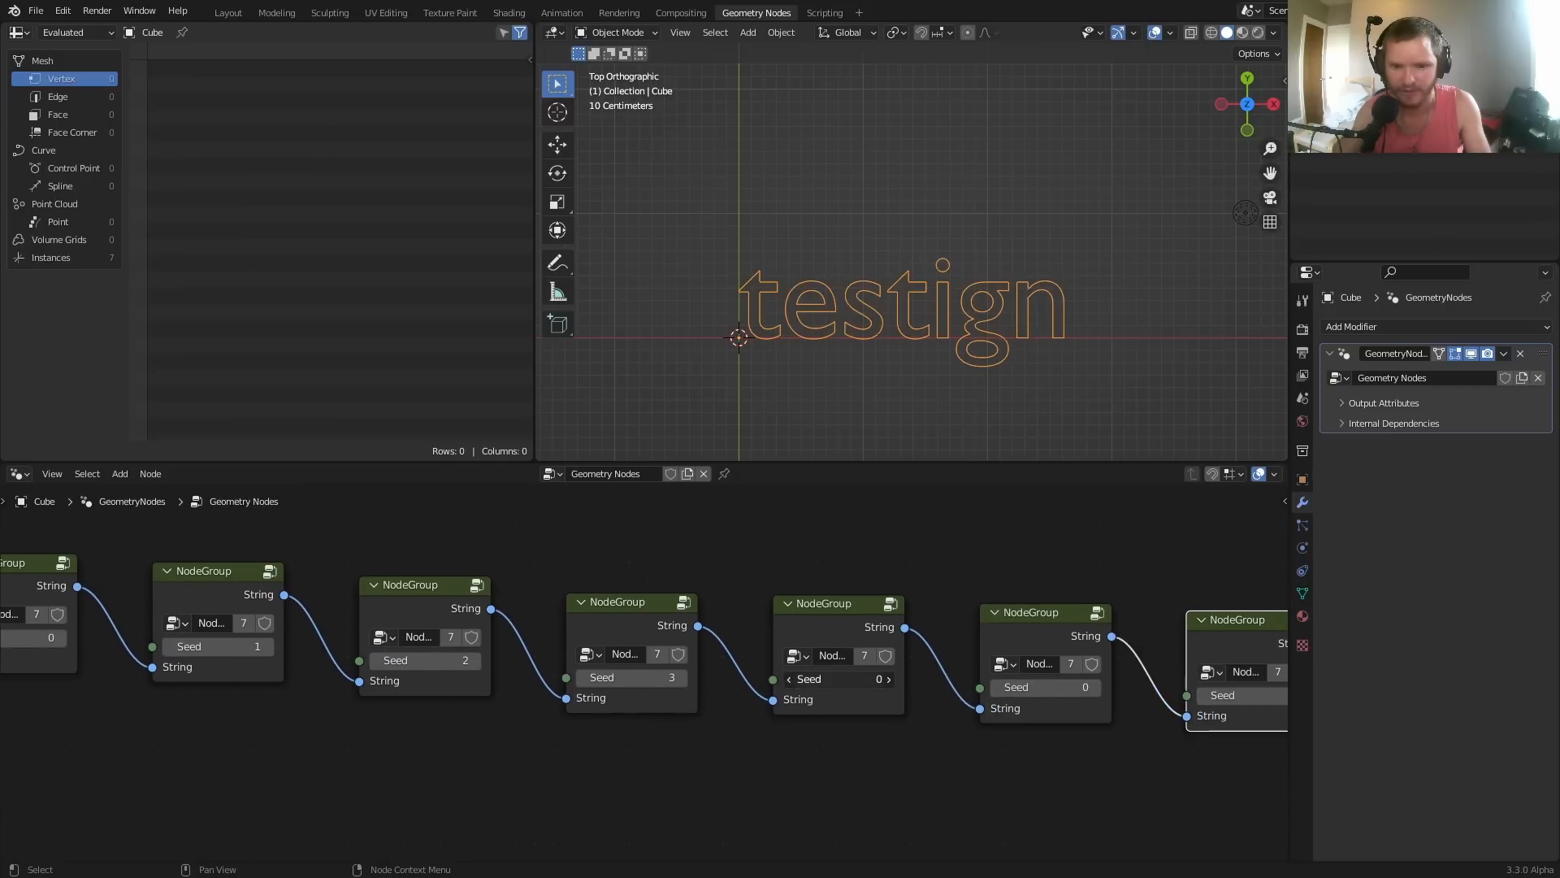
click(1028, 693)
text(5)
key(Return)
middle_drag(1107, 777, 845, 760)
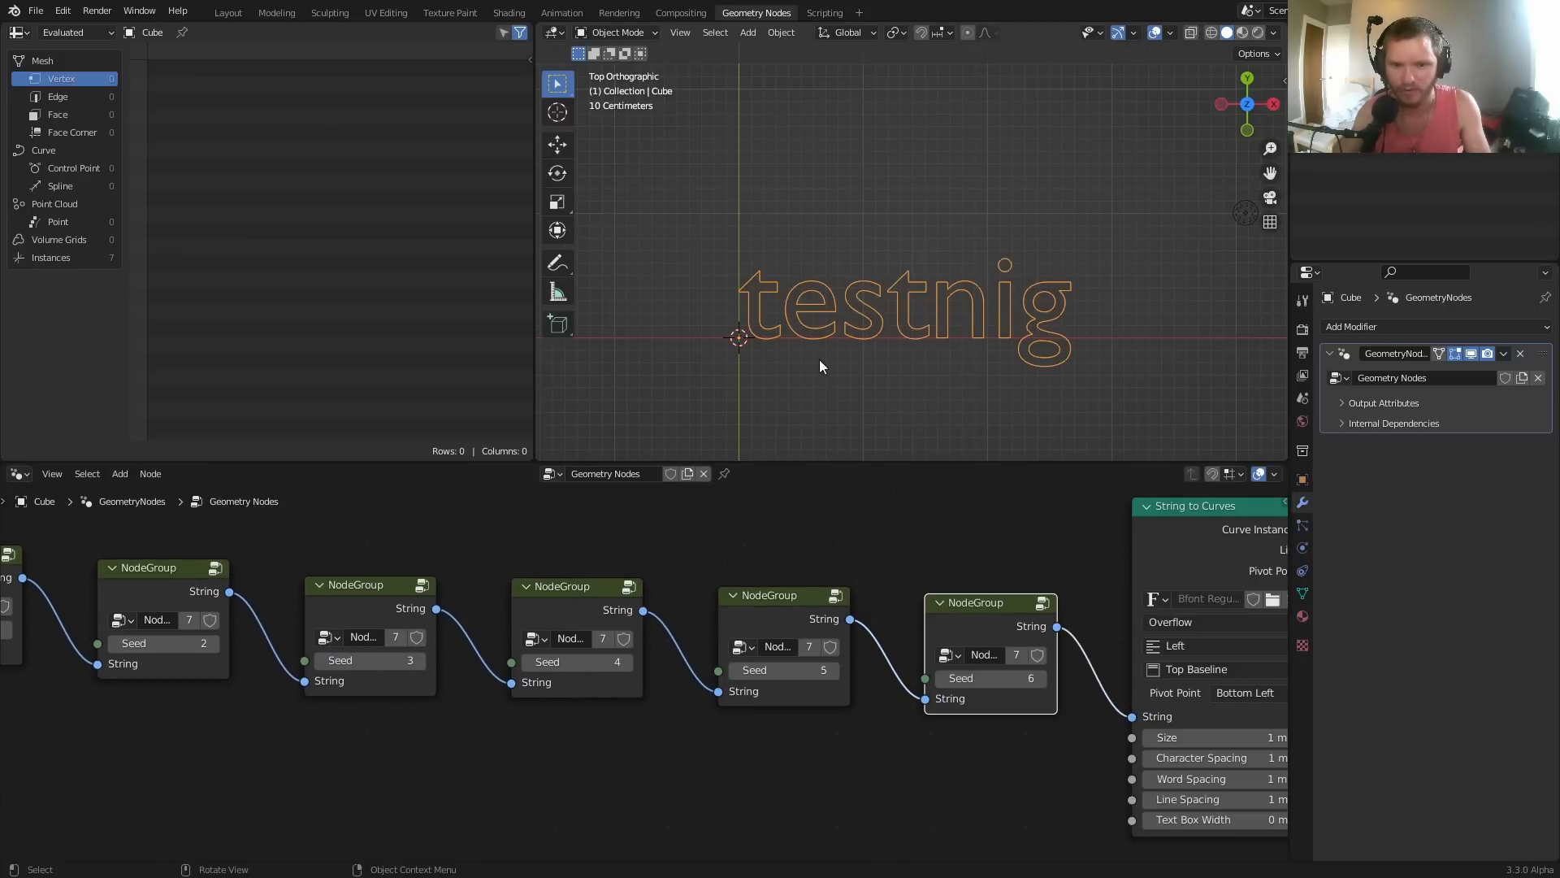
Step: Set the first node group's Seed to 27 and change the String node's text to anagram
middle_drag(369, 690, 884, 715)
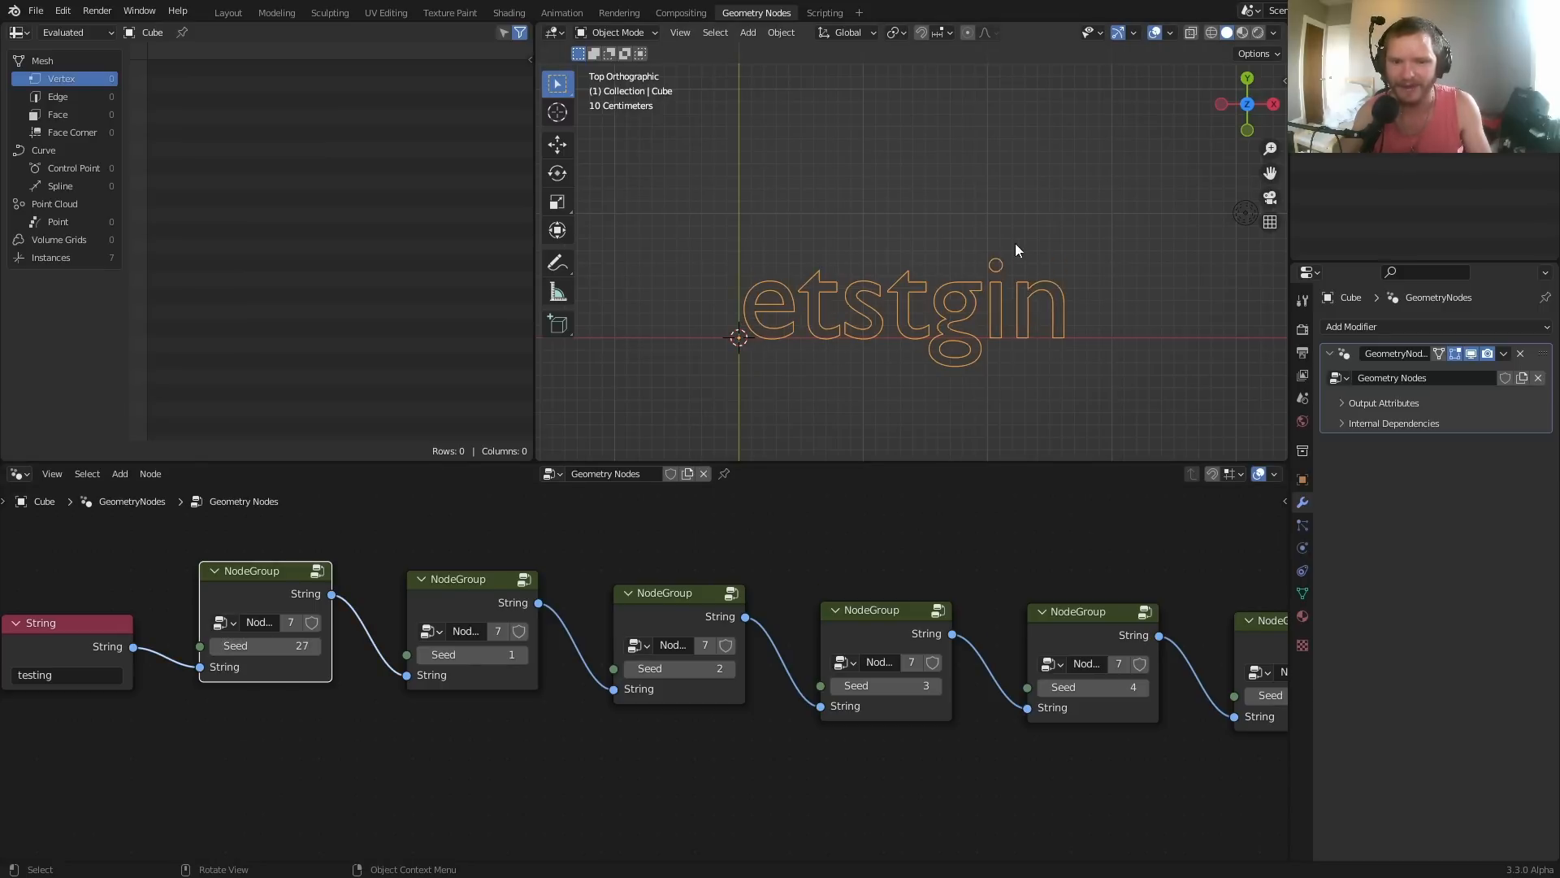
middle_drag(143, 684, 573, 684)
scroll(657, 673, up, 2)
click(469, 688)
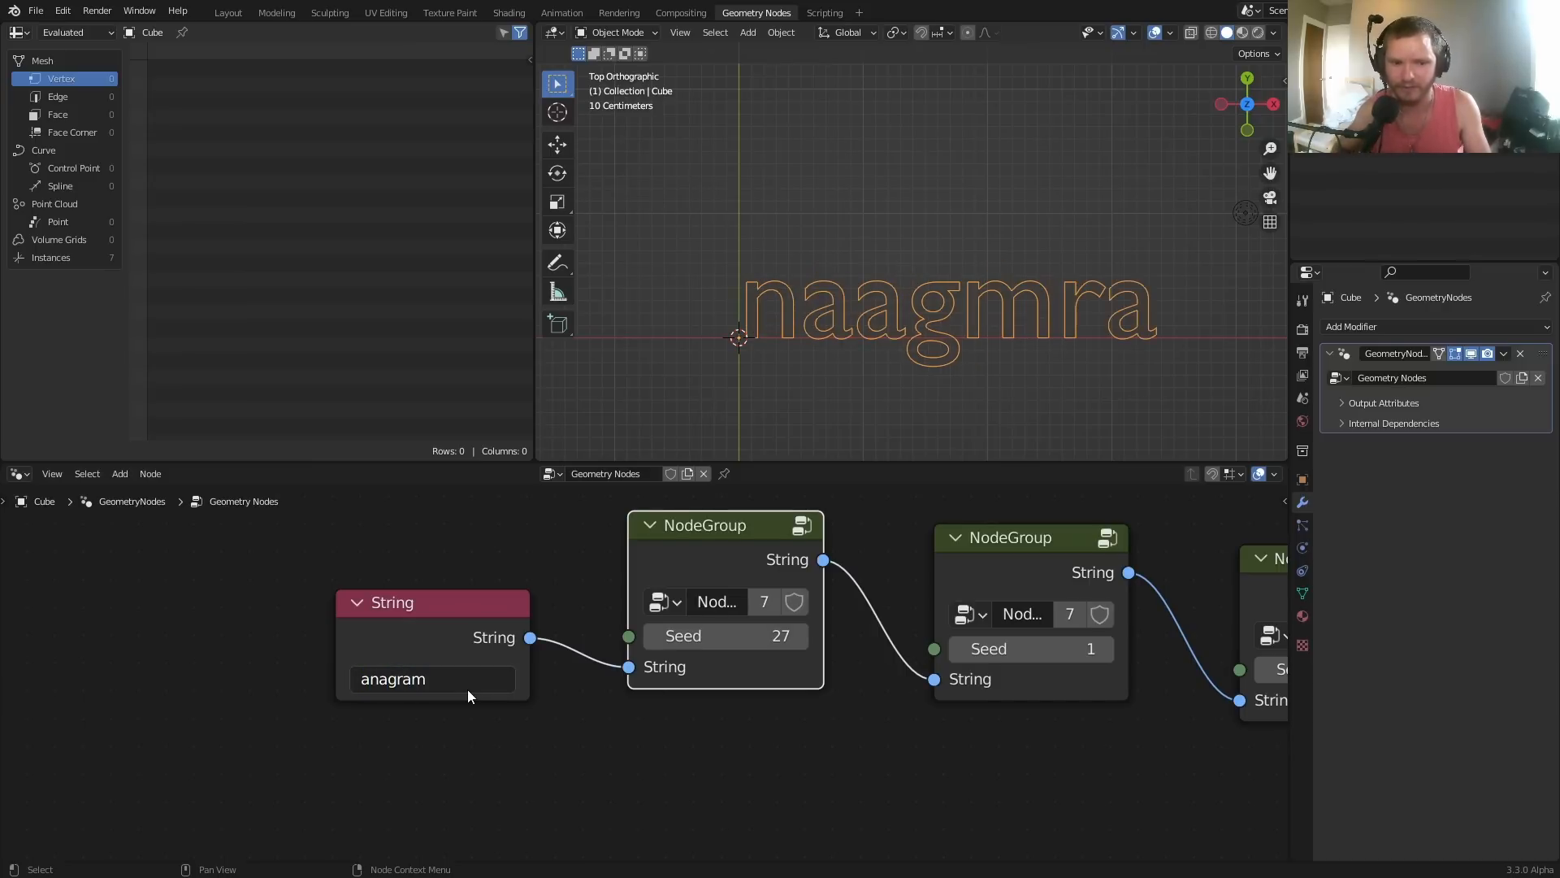
Step: Test the scrambler by replacing the String node's text with hot and with bait
click(468, 691)
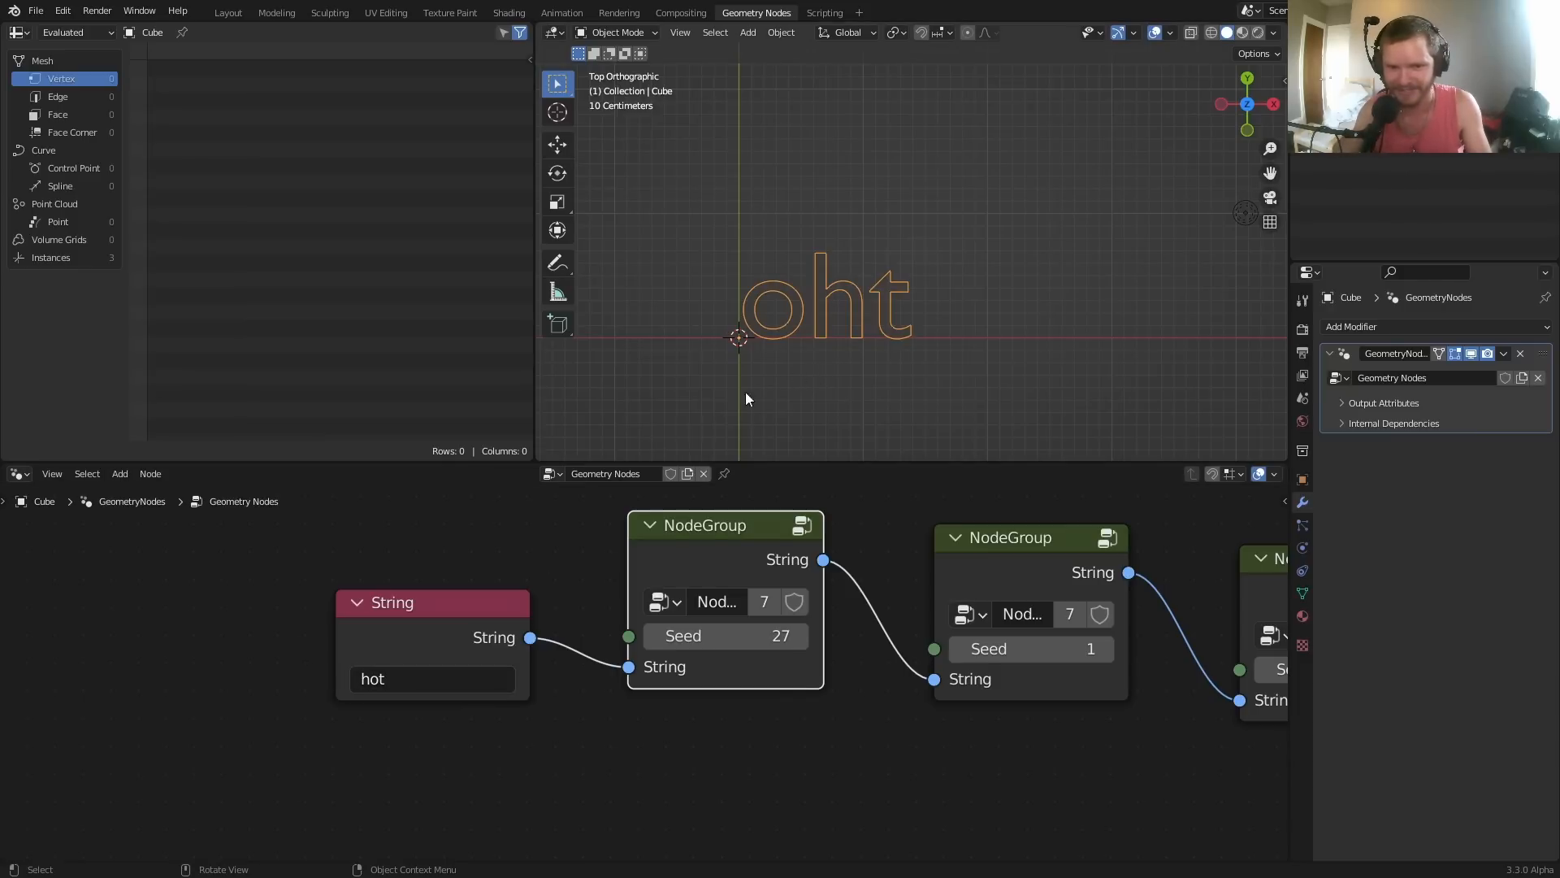
text(bait)
scroll(759, 636, down, 6)
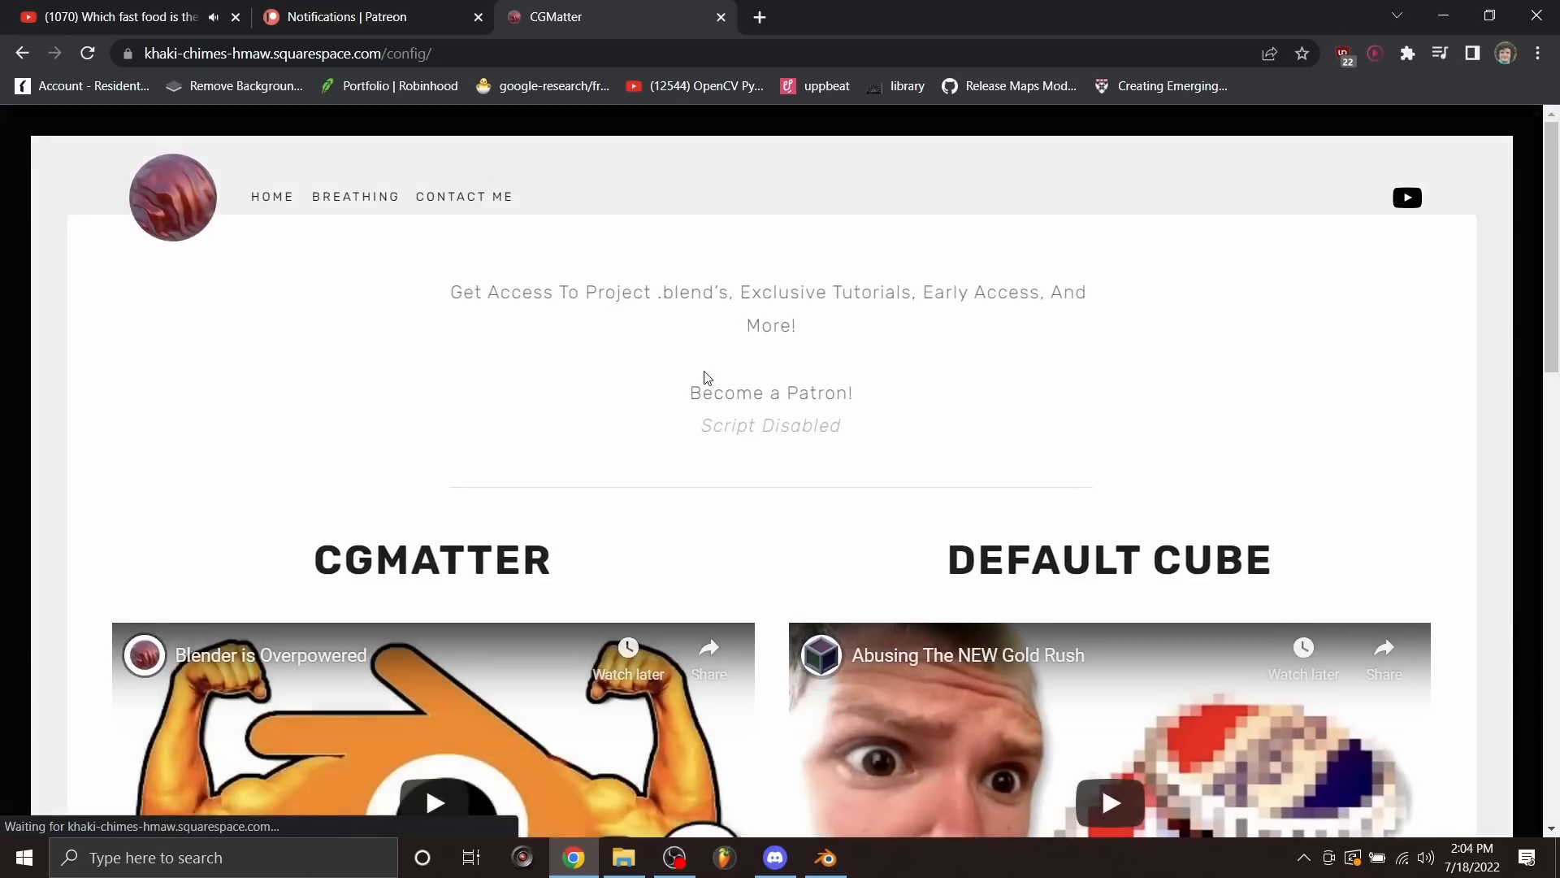
Step: Switch to the Squarespace editor in the browser and try moving the CGMATTER video block beside its heading
scroll(704, 376, down, 5)
drag(522, 486, 396, 374)
click(422, 264)
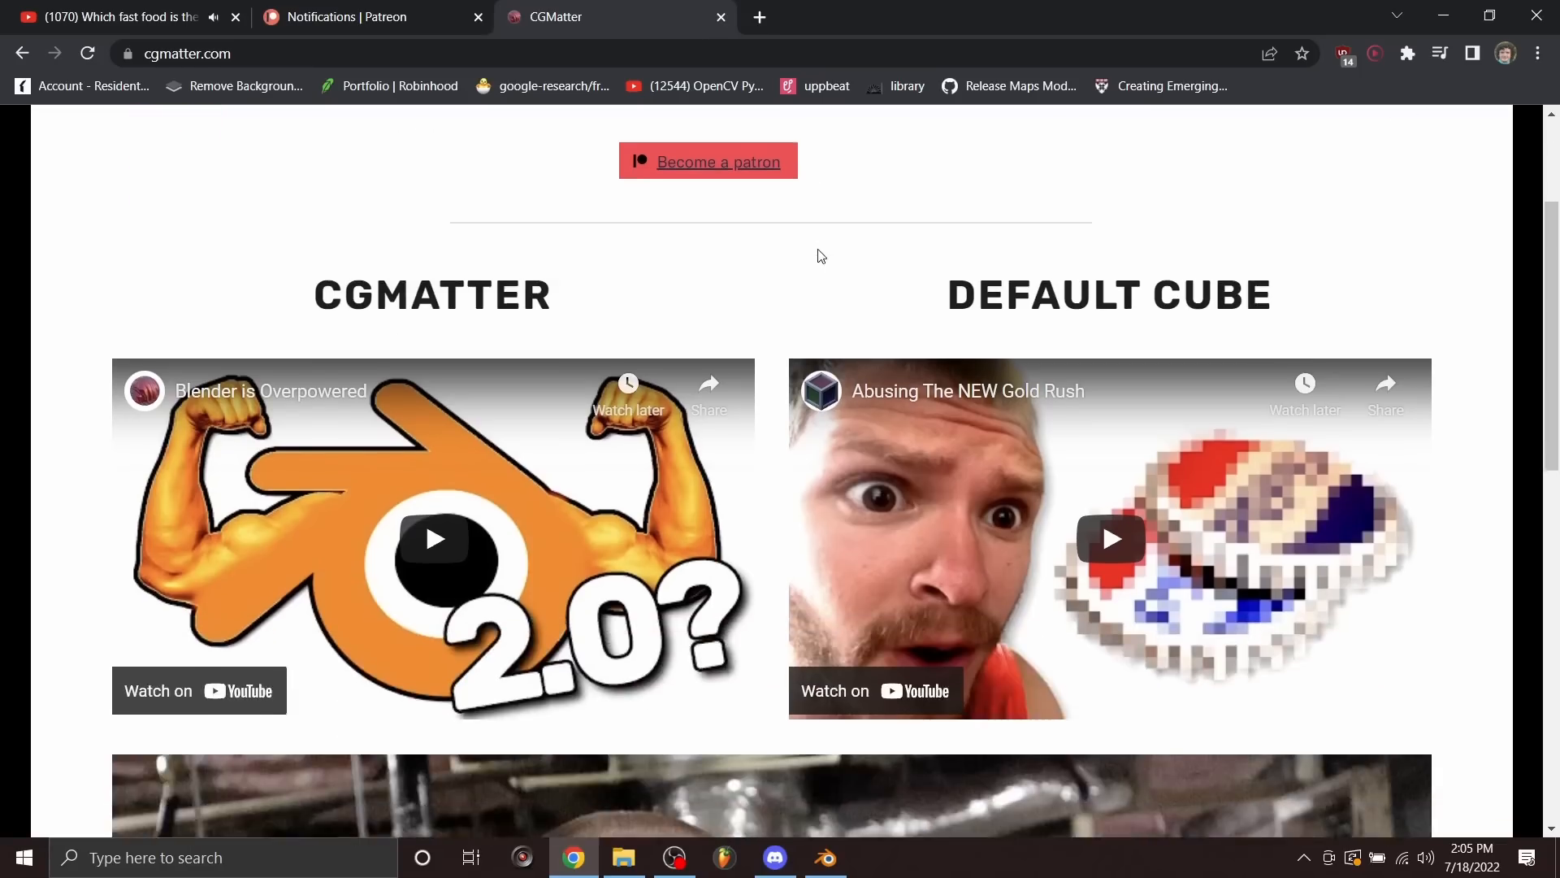
Step: Look through the published CGMatter home page and examine the inquiry form on its Contact Me page
scroll(910, 395, down, 10)
scroll(910, 397, up, 10)
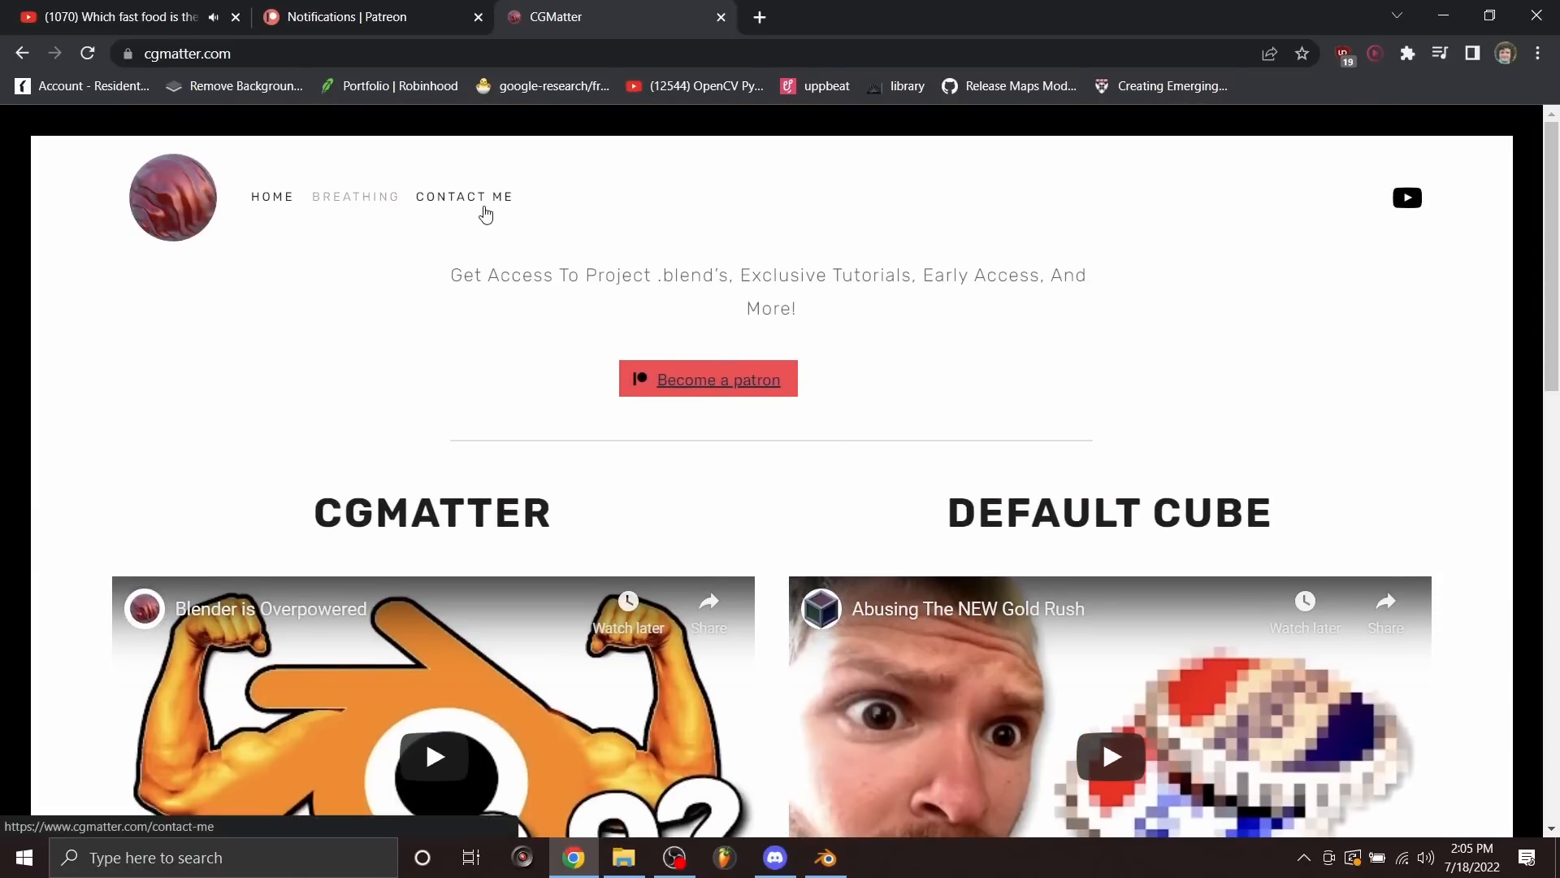
click(485, 213)
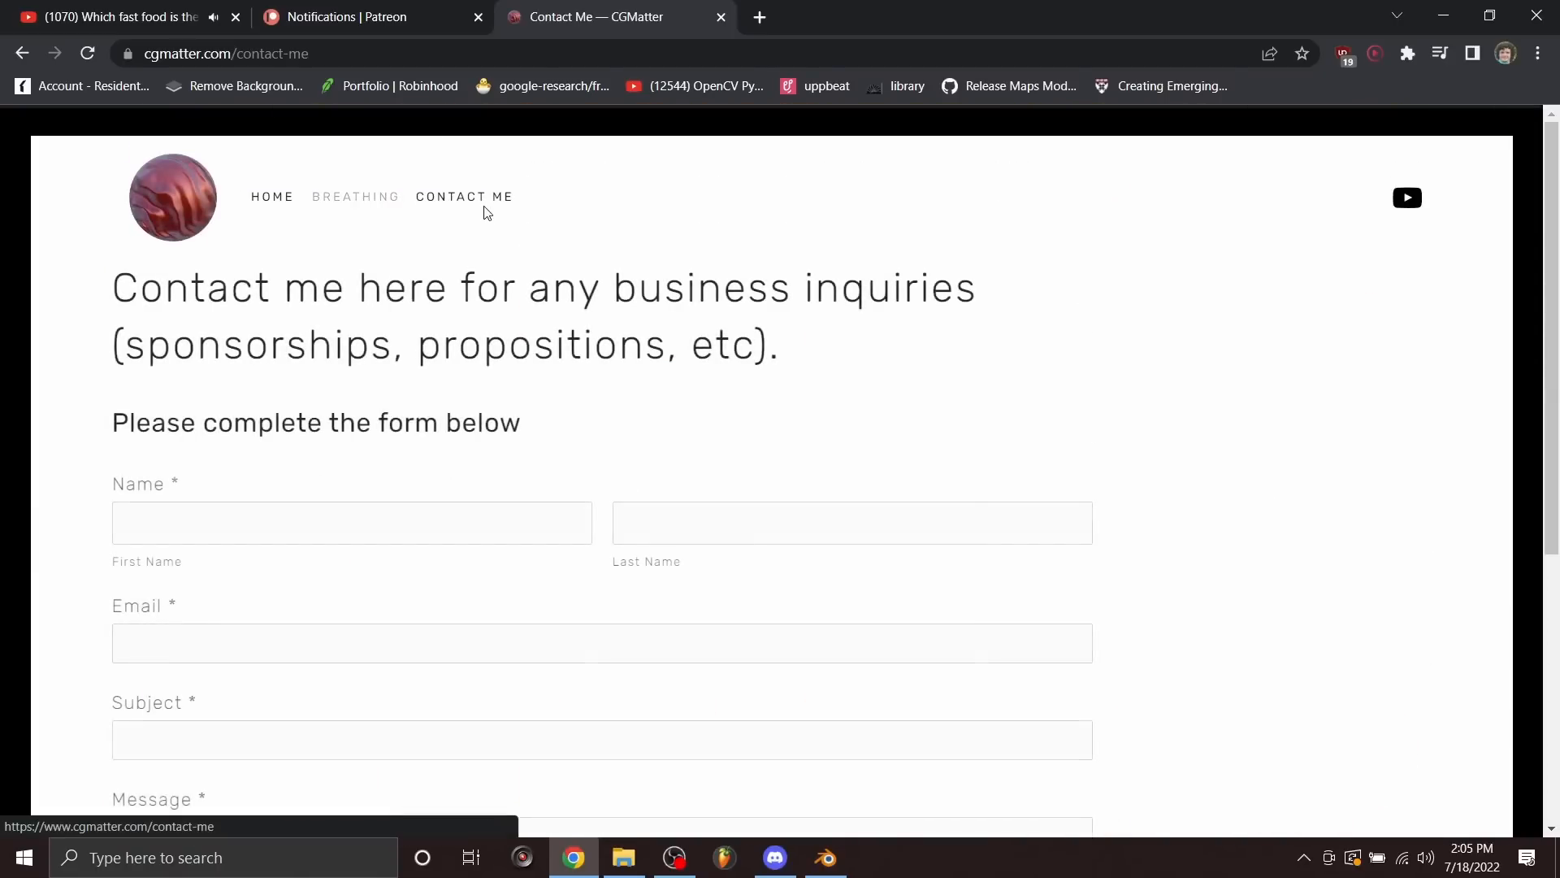
scroll(721, 339, down, 5)
scroll(723, 341, up, 5)
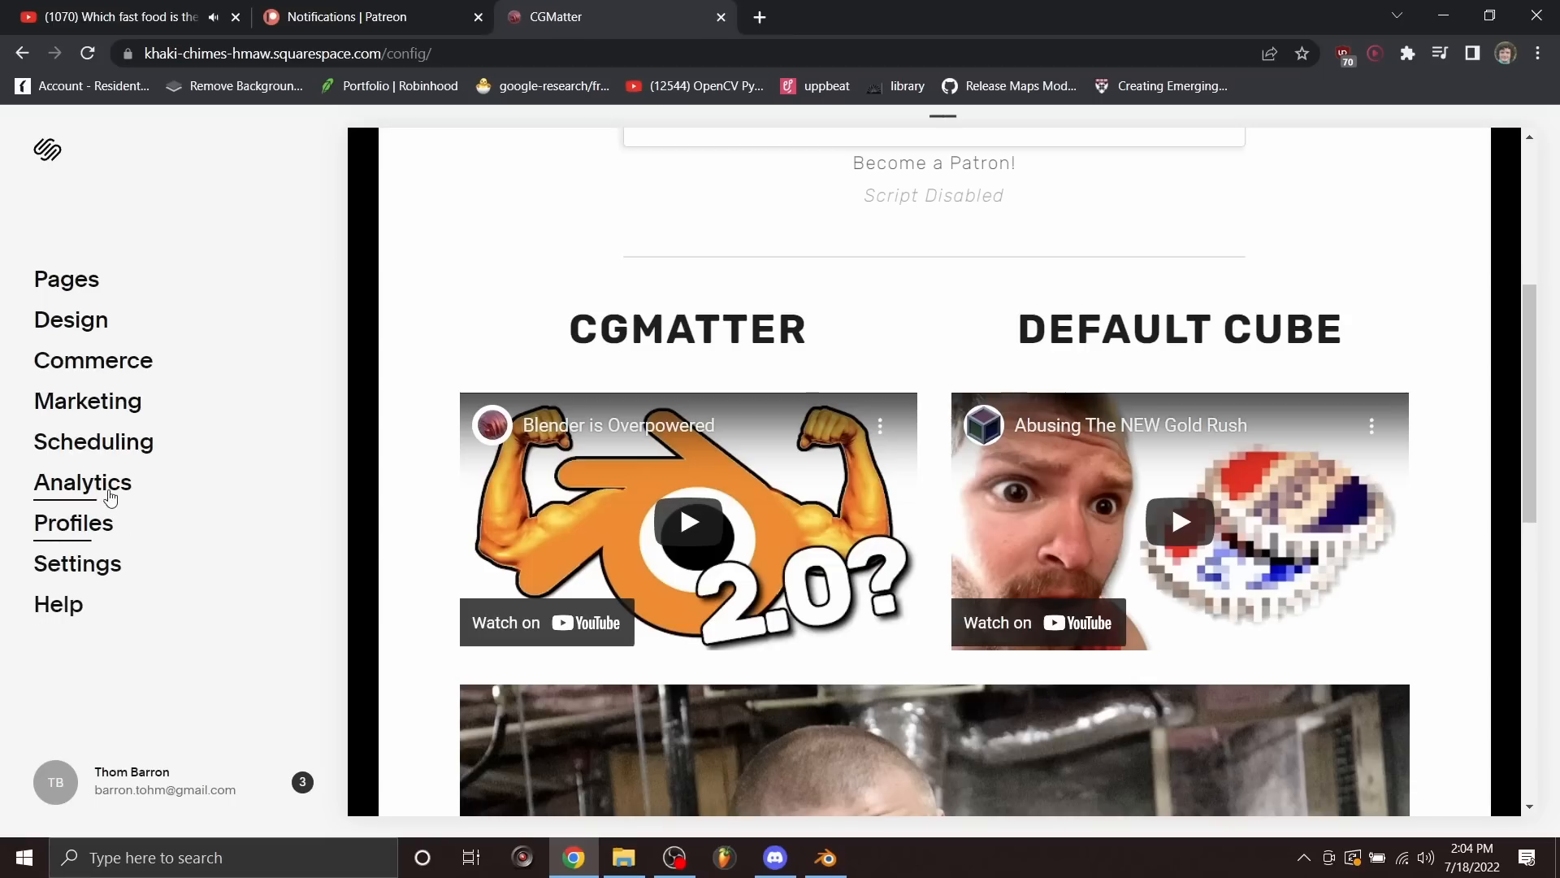
Step: Open the site's Analytics in Squarespace, and add a Twitter block with the CGMatter feed below the page's divider line
click(112, 497)
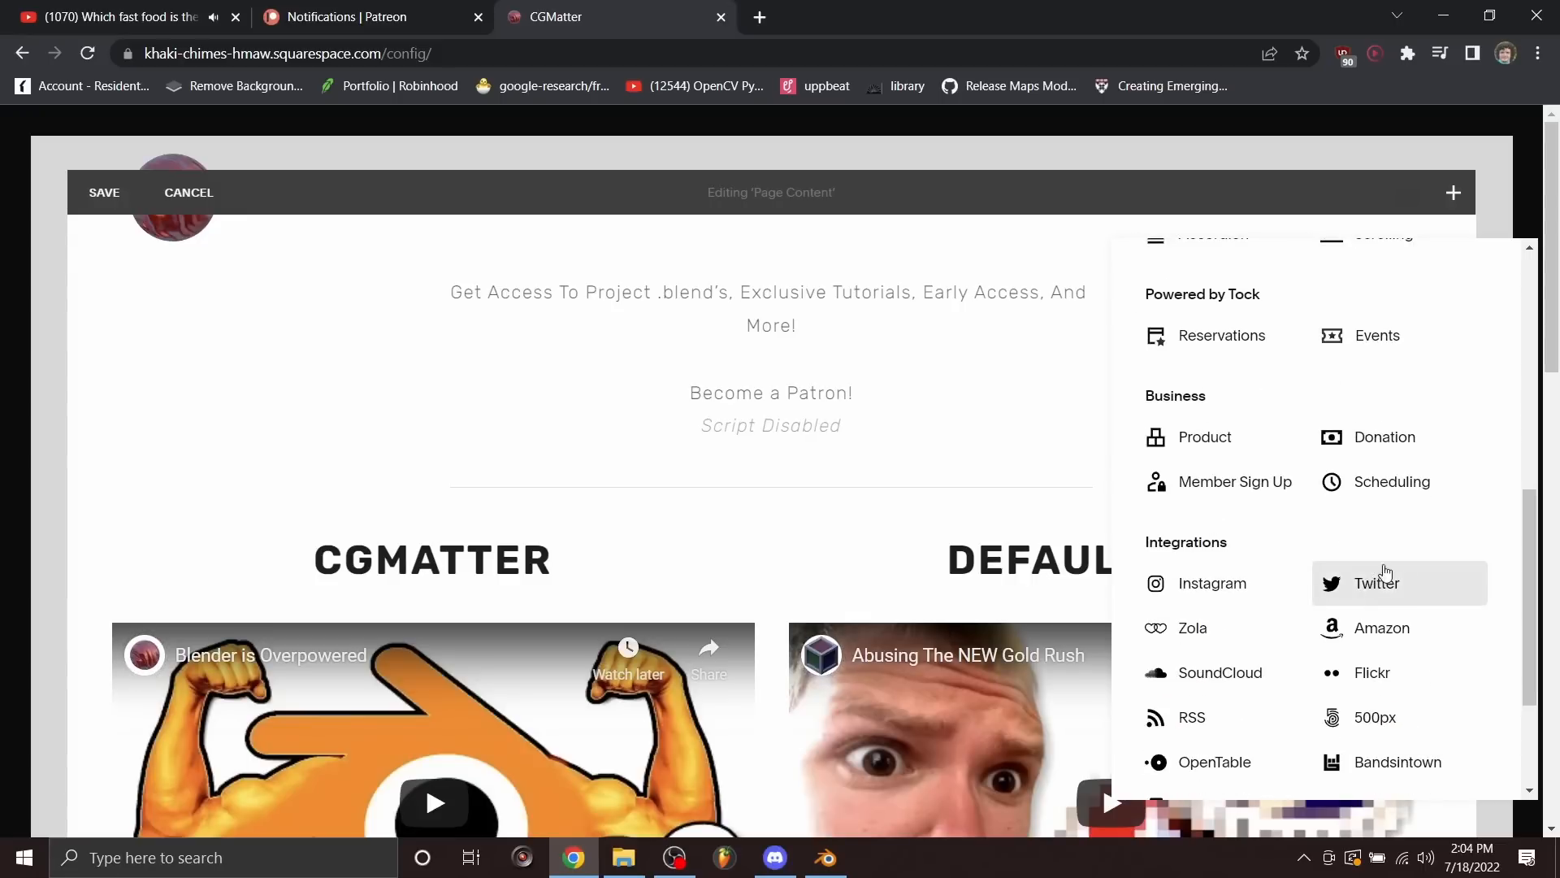
click(1396, 580)
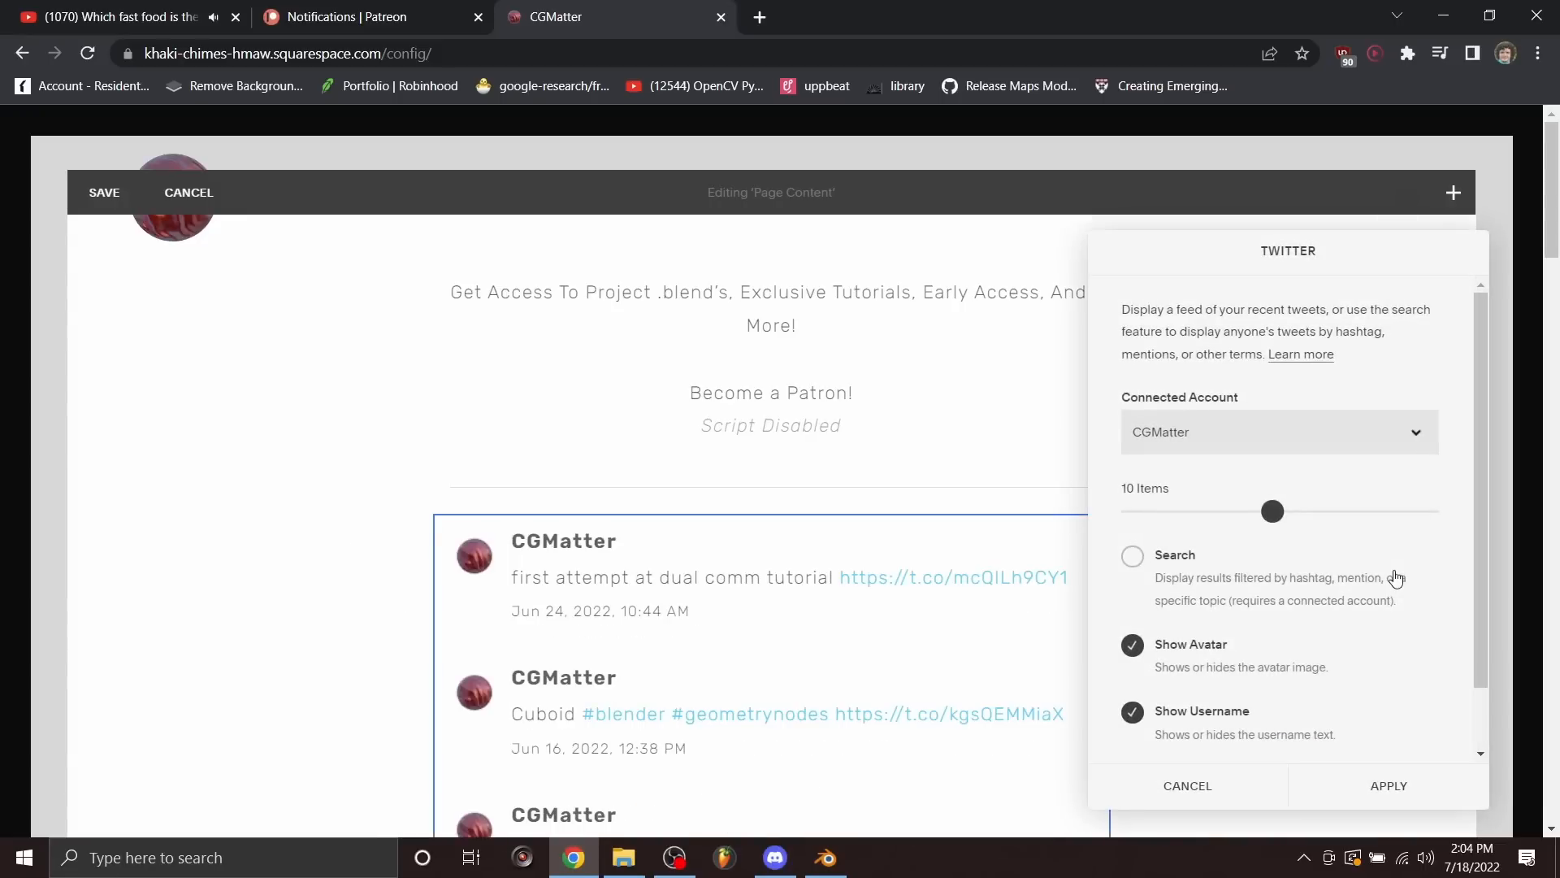
scroll(966, 555, down, 4)
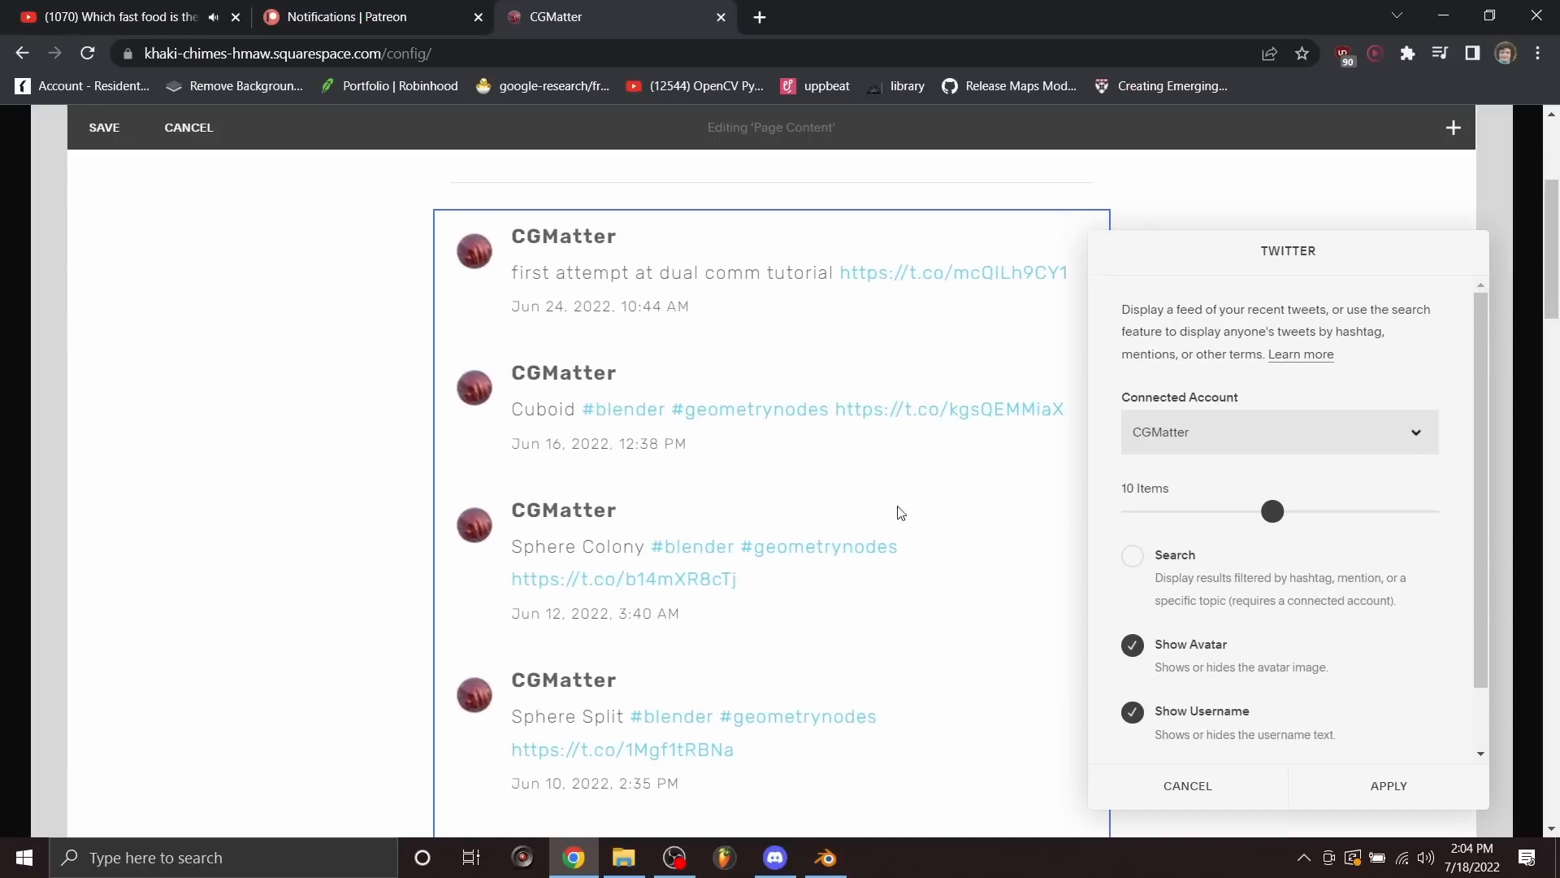
scroll(679, 628, down, 3)
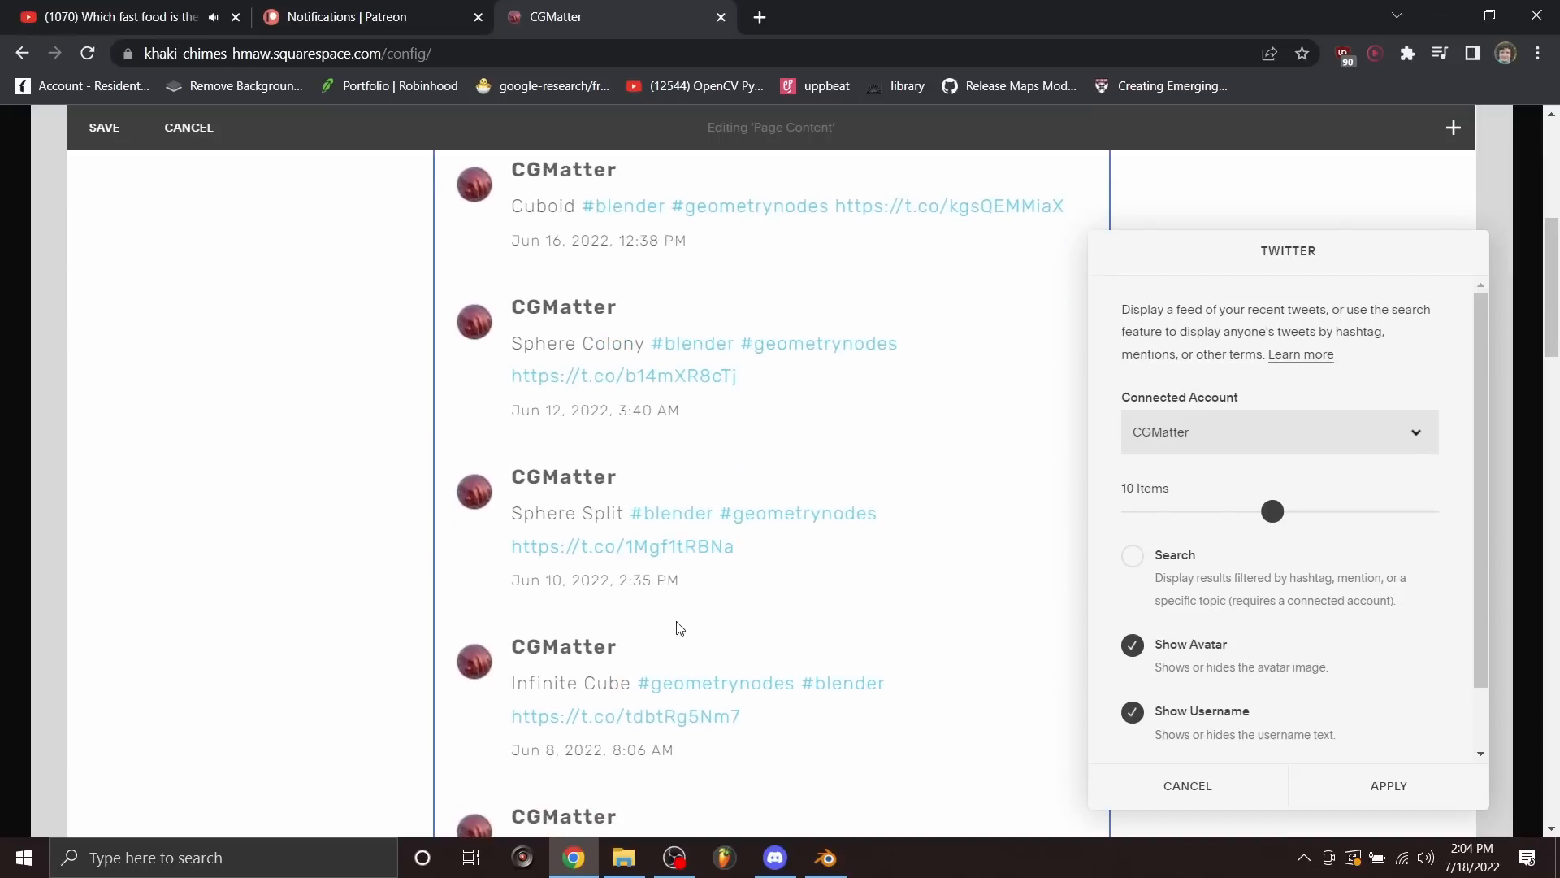
scroll(773, 587, down, 5)
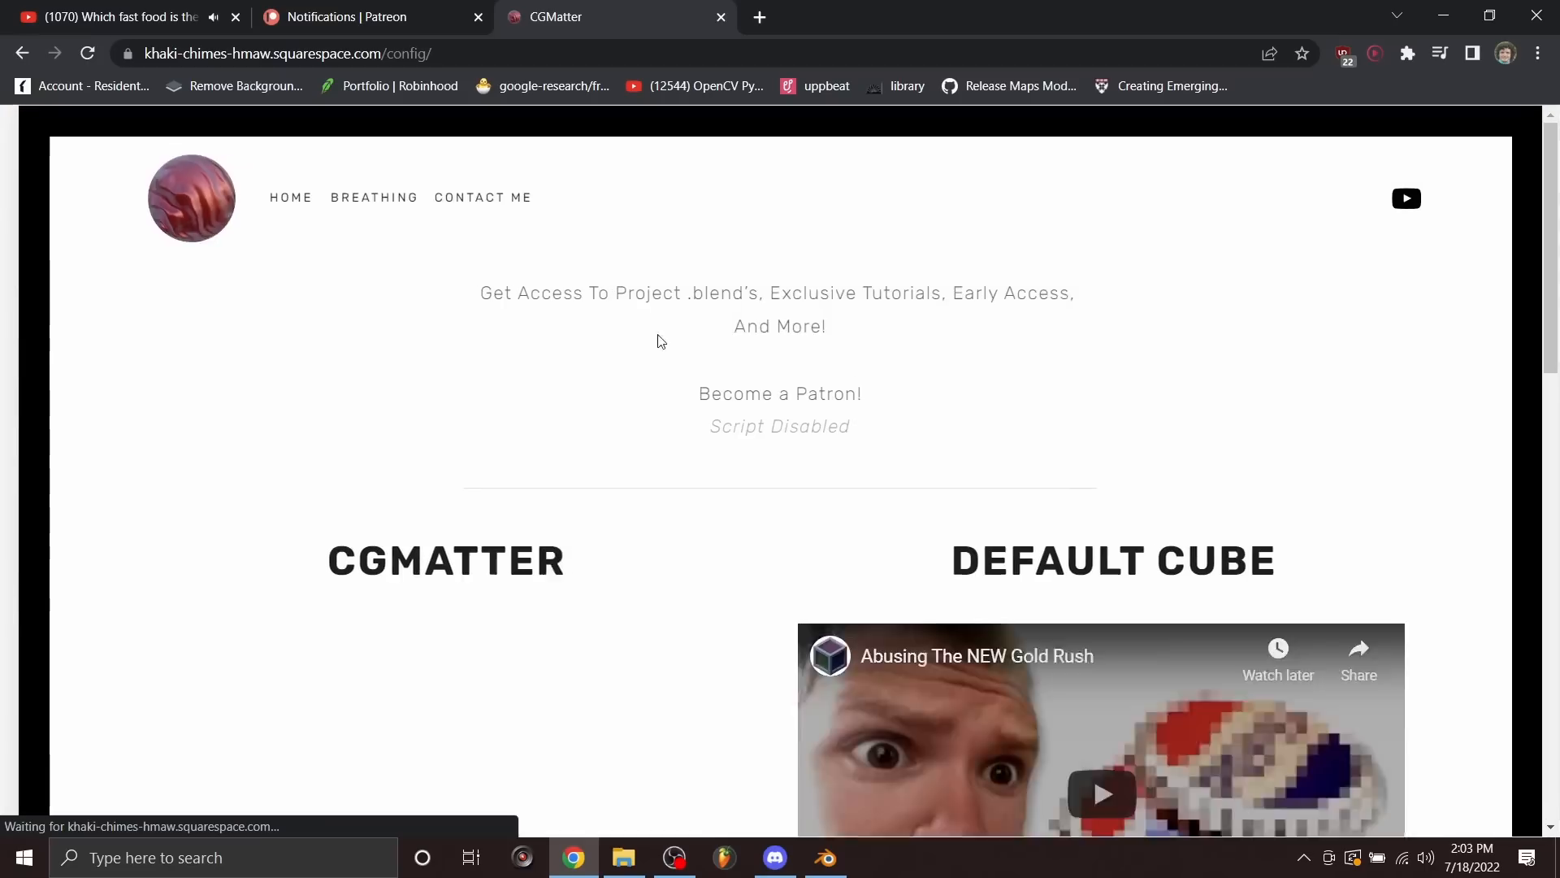
Step: Place the Blender is Overpowered video in a column beside the CGMATTER heading and start editing the heading text
scroll(710, 383, down, 5)
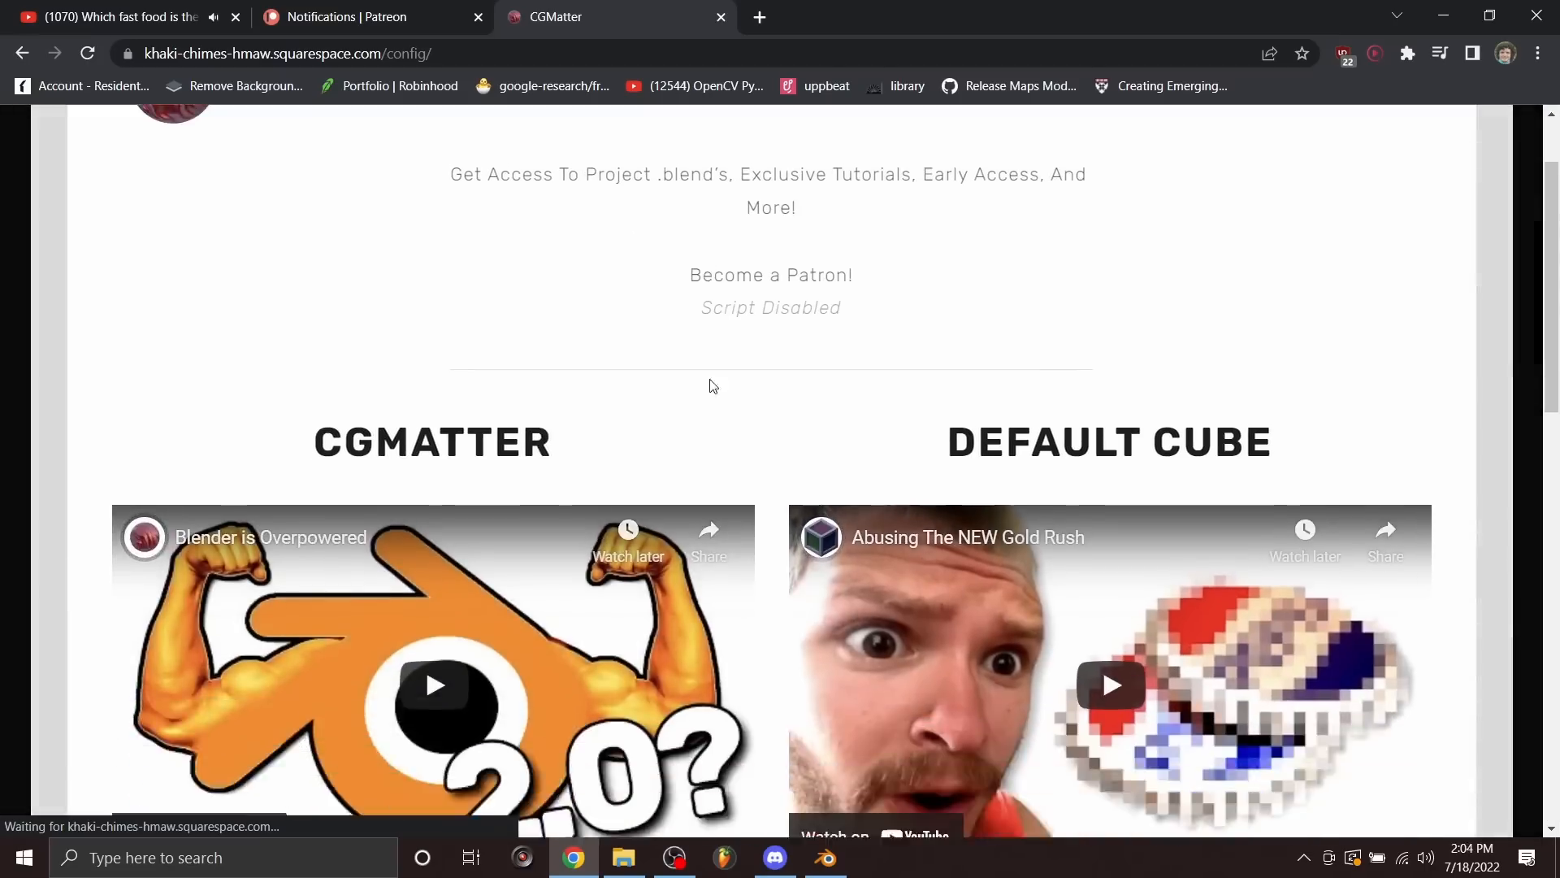
drag(540, 489, 357, 391)
click(423, 265)
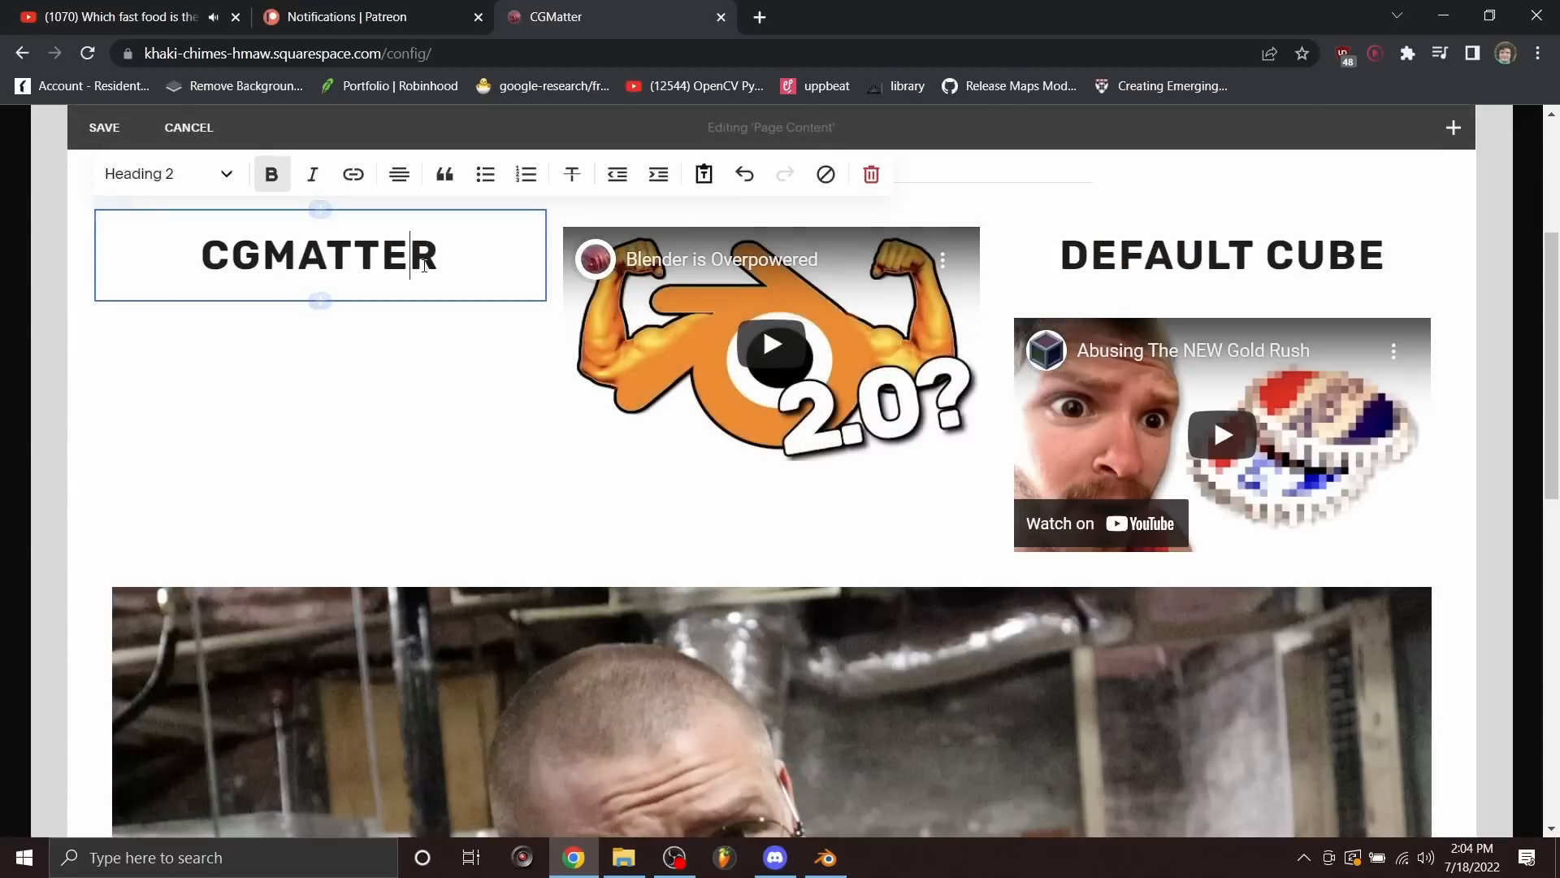
text(a)
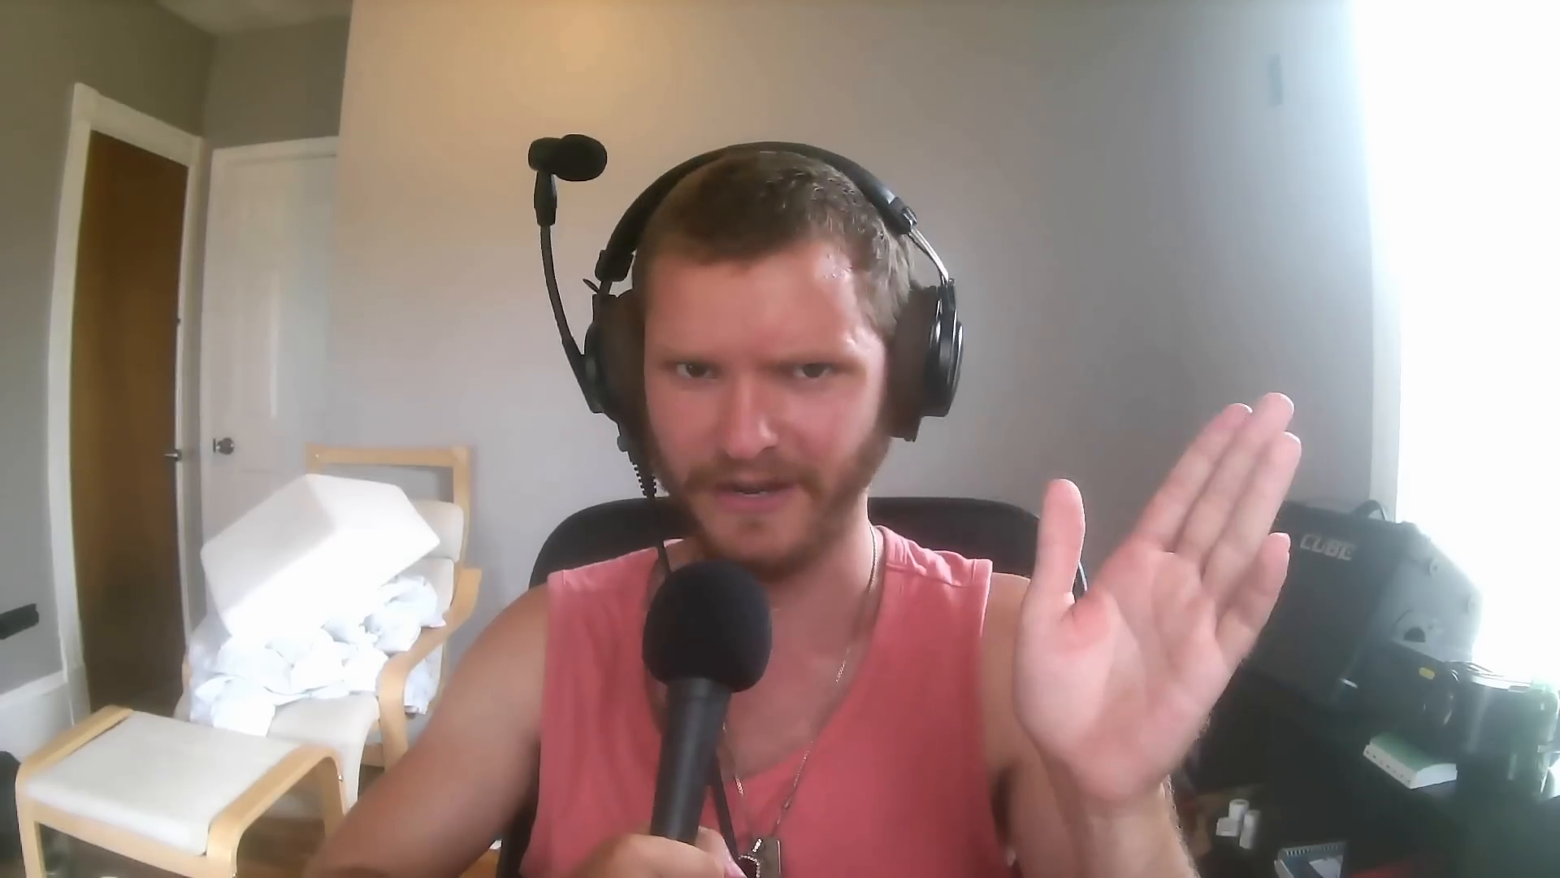